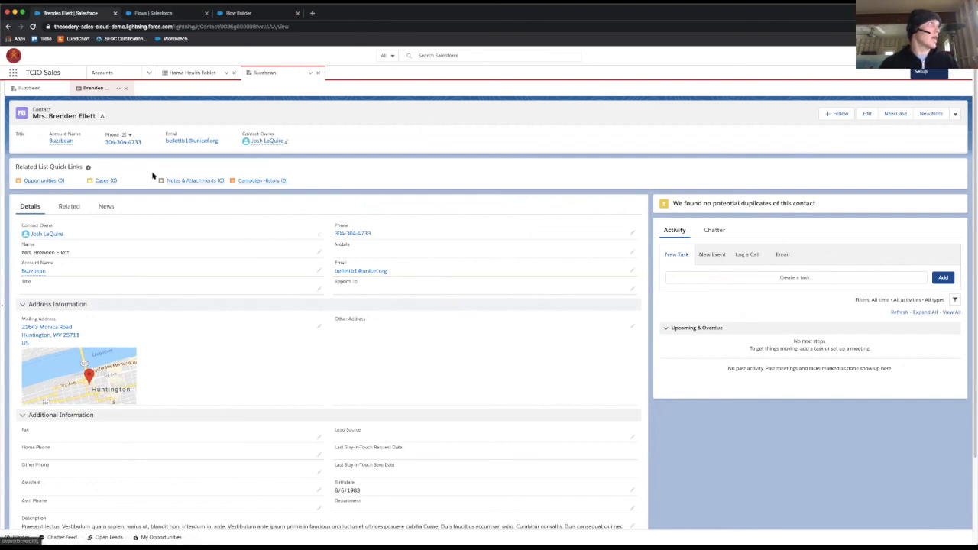
Step: Start a new opportunity from the contact's related opportunities and name it Test Flow Opportunity
mouse_move(44, 184)
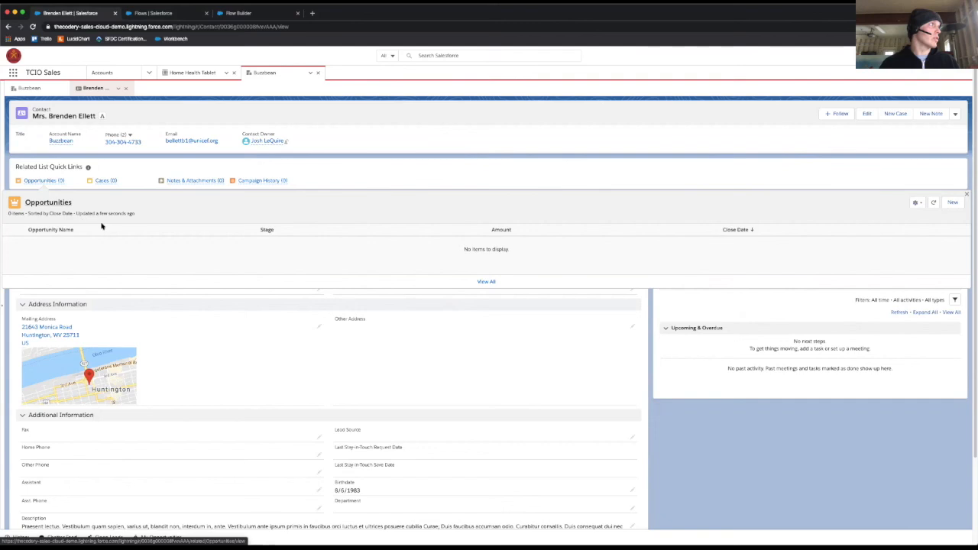
click(953, 202)
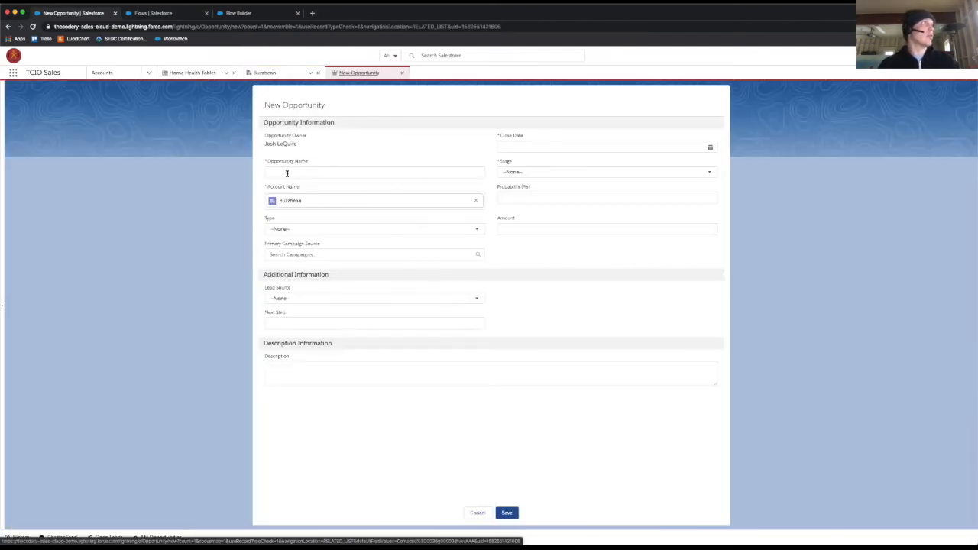
click(286, 173)
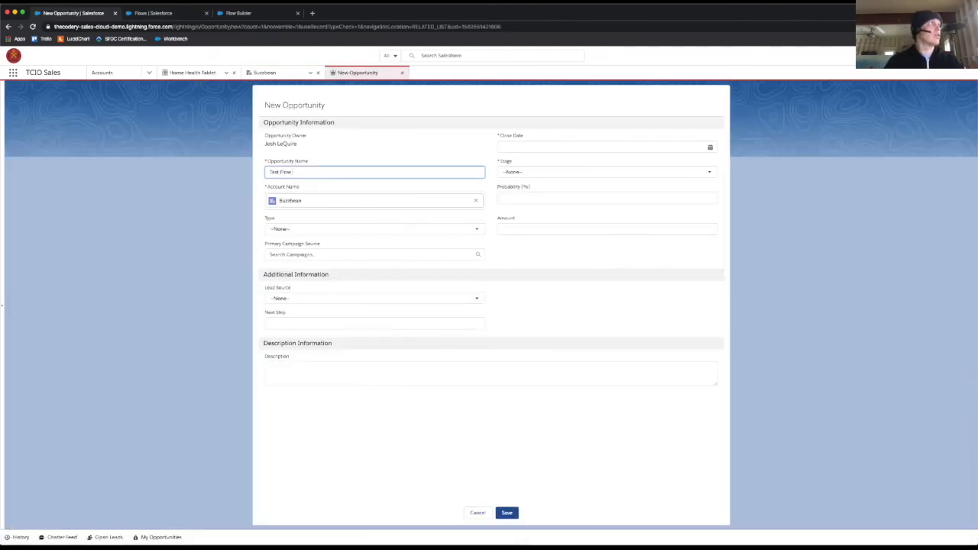
text(Test Flow Opportunity)
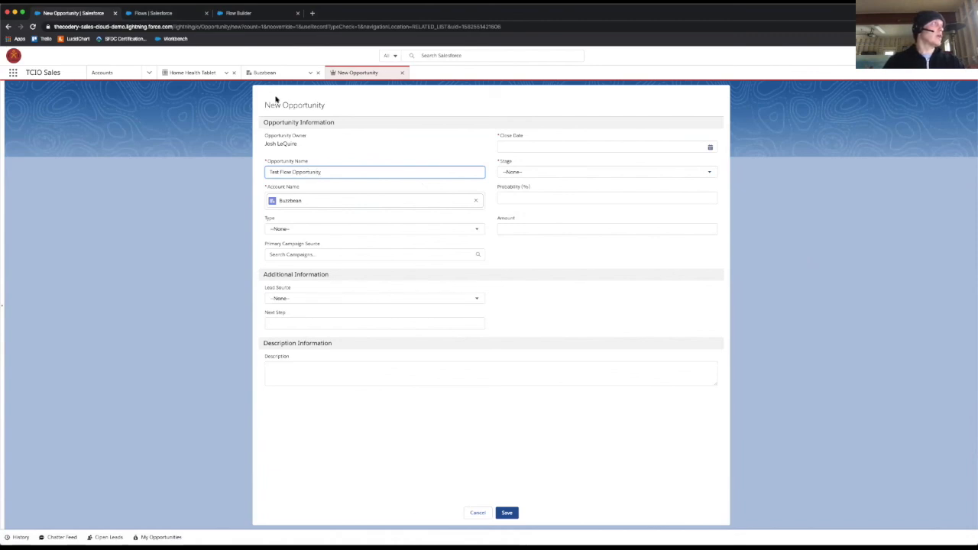
key(Tab)
Step: Set the opportunity's stage to Prospecting and its close date to 2/28/2020, and save the record
click(515, 171)
click(525, 200)
click(527, 148)
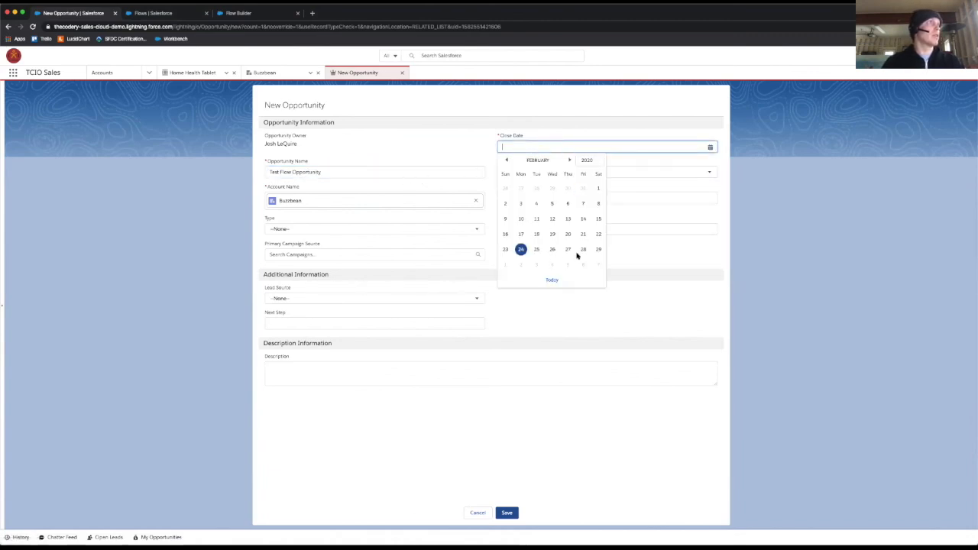
click(581, 251)
click(506, 513)
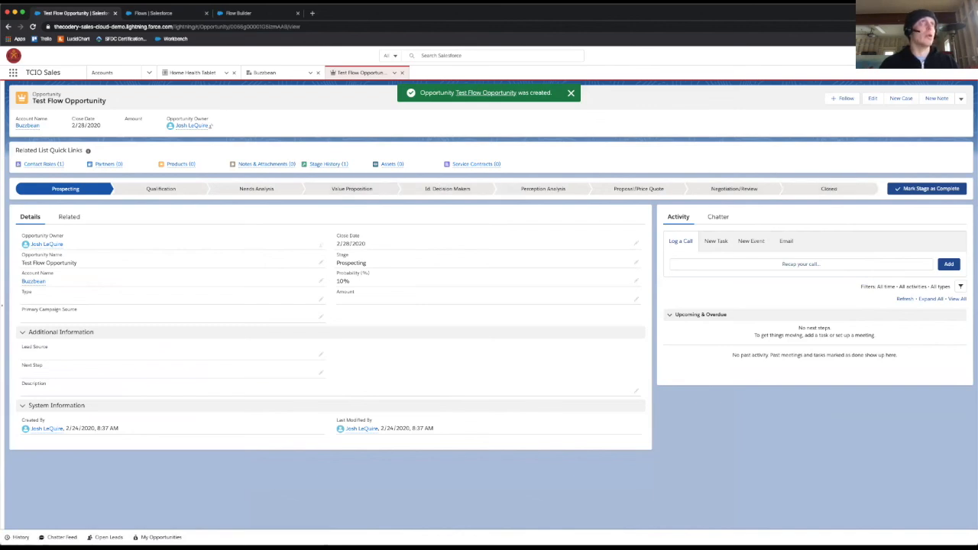
Step: Open the opportunity's record page for editing, select its Flow component and dismiss the Important Changes notice
click(925, 55)
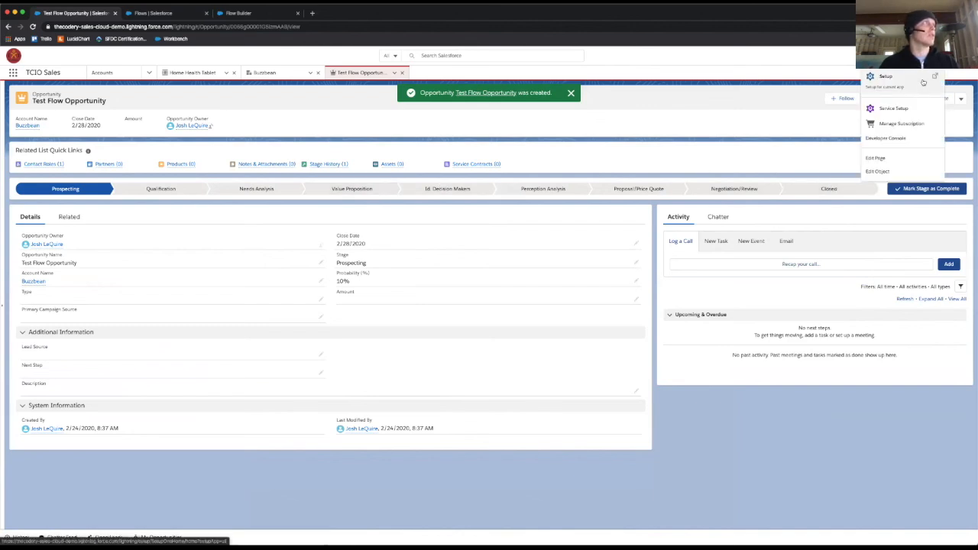
click(899, 158)
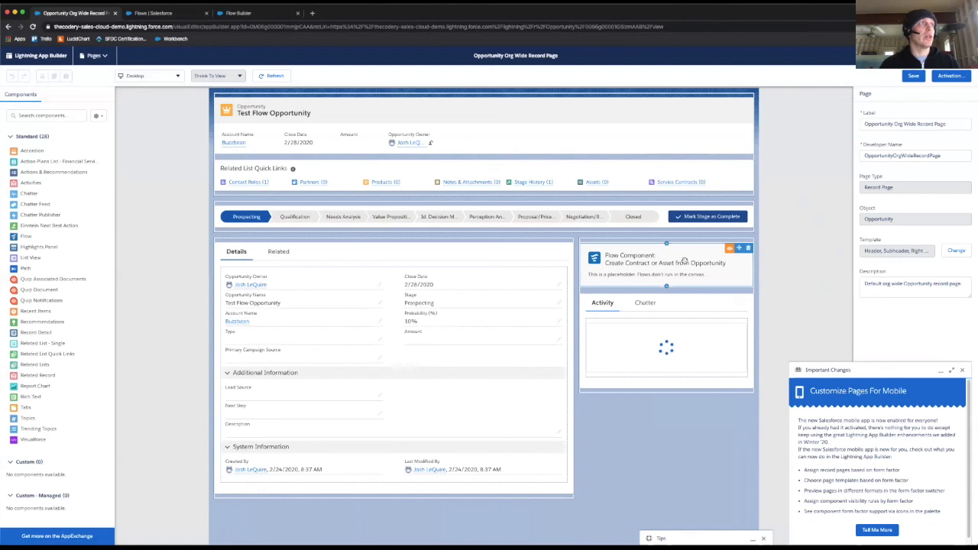
click(684, 262)
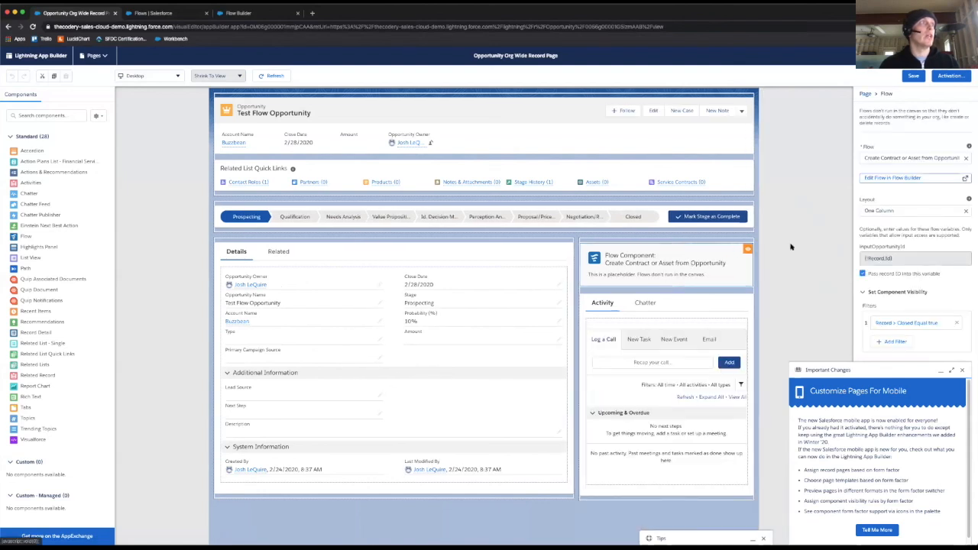
click(962, 370)
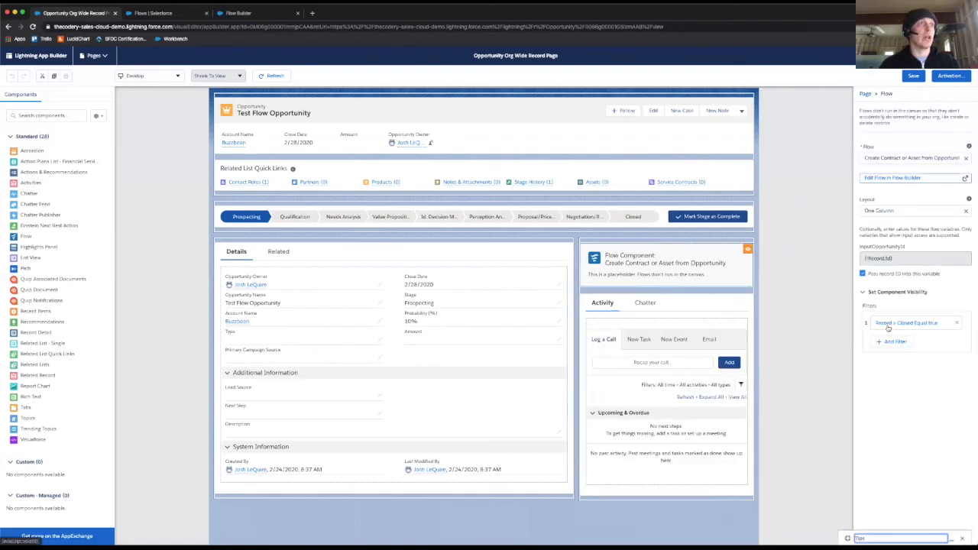
Step: Change the component's flow to Create Service Contract from Opportunity and pass the record ID into InputOpportunityId
click(906, 158)
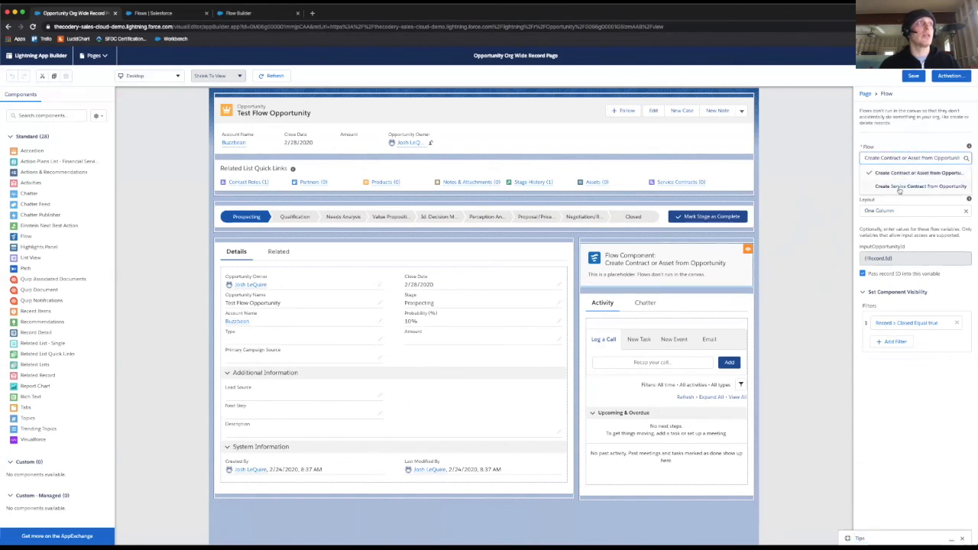
click(899, 191)
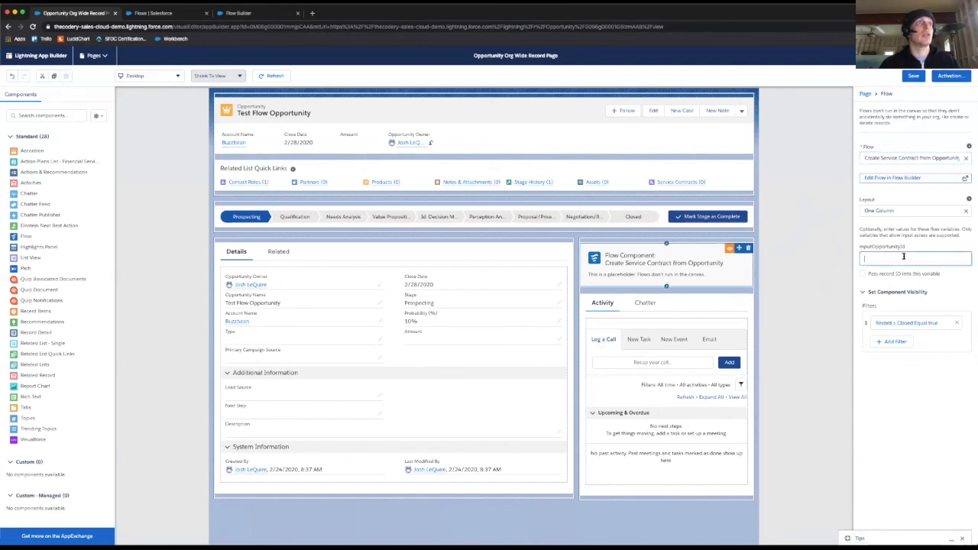
click(863, 273)
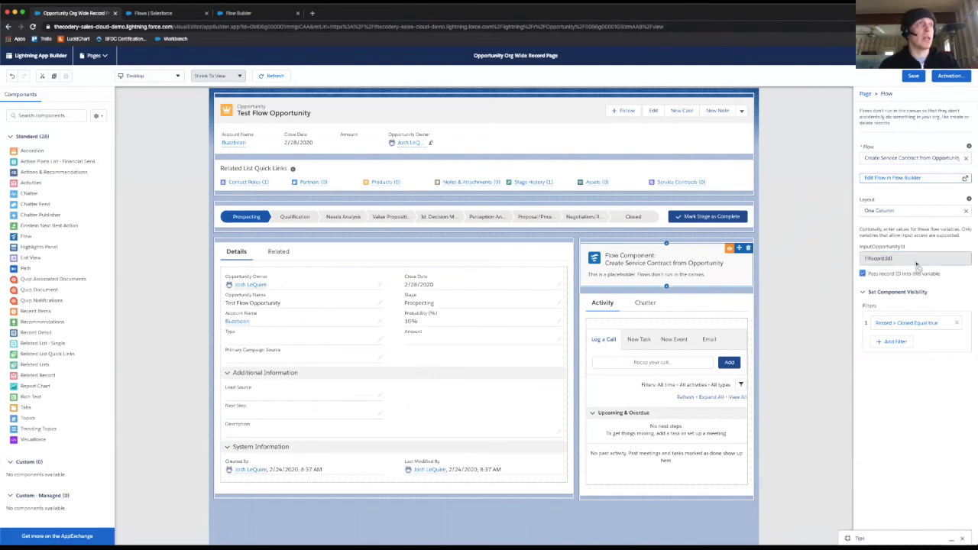
Step: Save the record page, leave its activation settings as they are, and return to the opportunity record
click(914, 75)
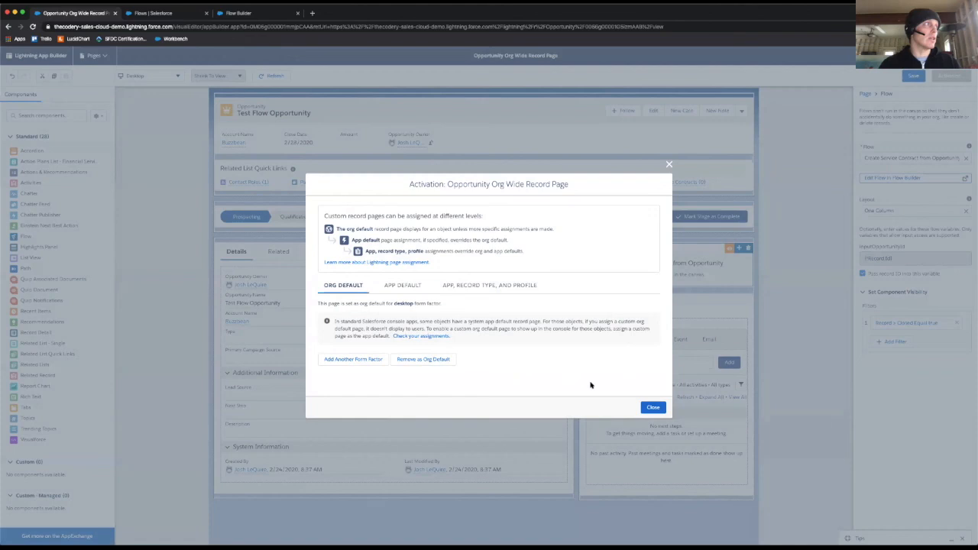
click(653, 408)
click(922, 56)
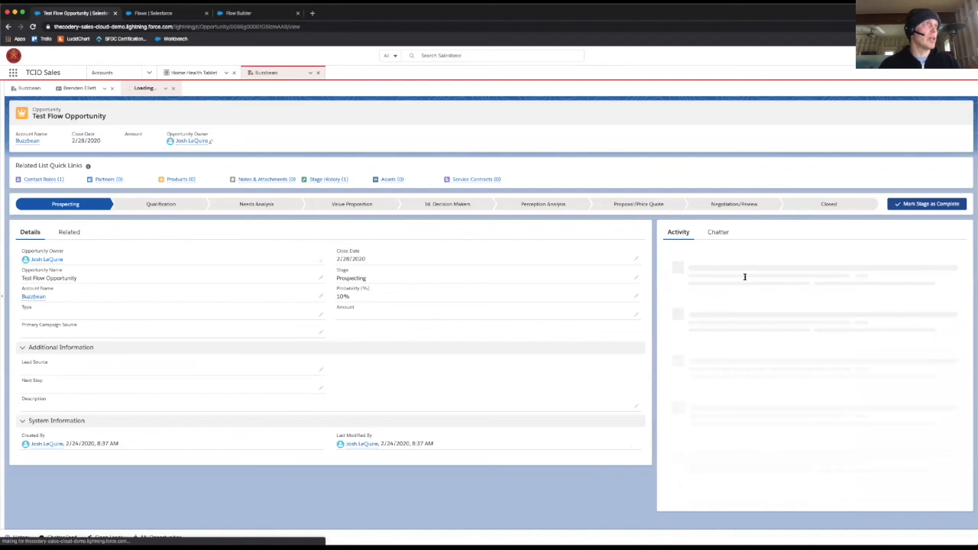
Step: Close Test Flow Opportunity with the stage Closed Won and save it
click(827, 204)
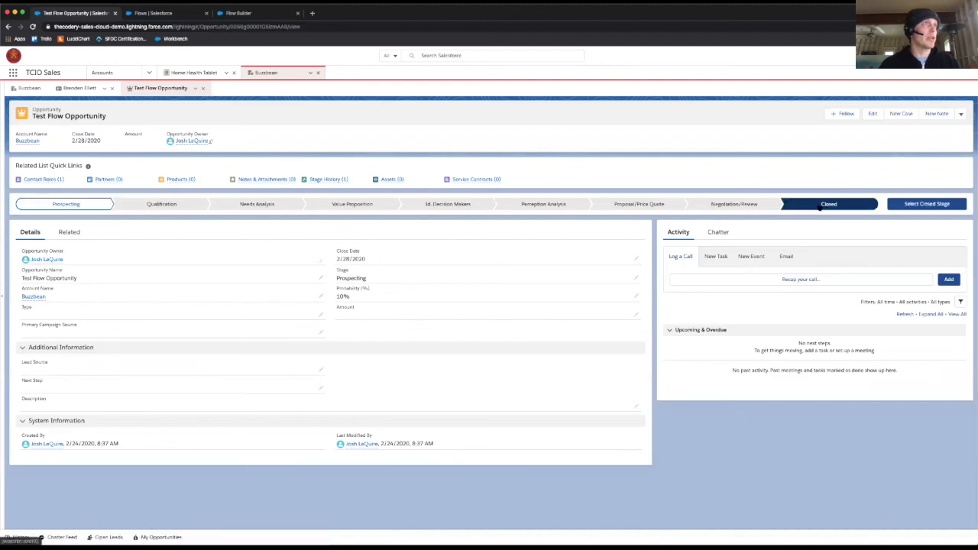
click(920, 204)
click(489, 299)
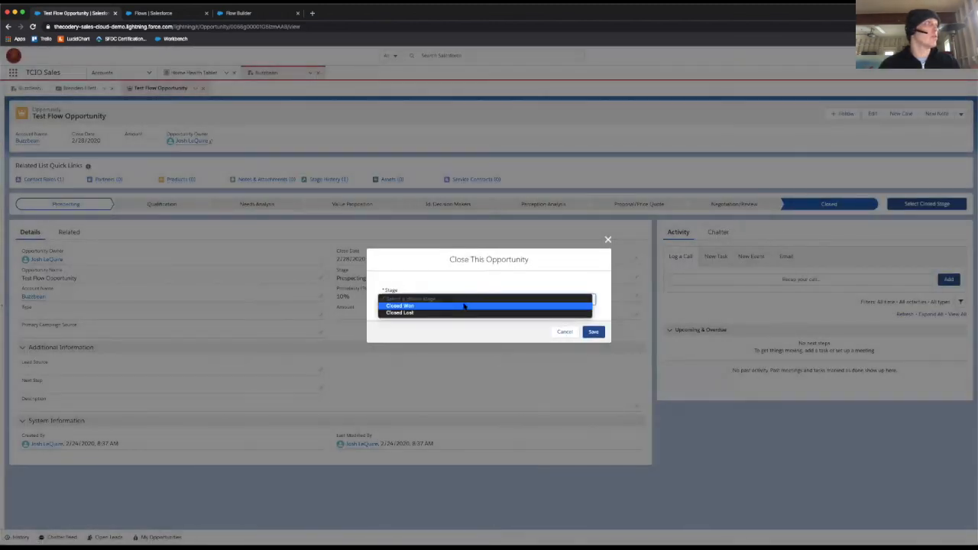
click(518, 307)
click(603, 332)
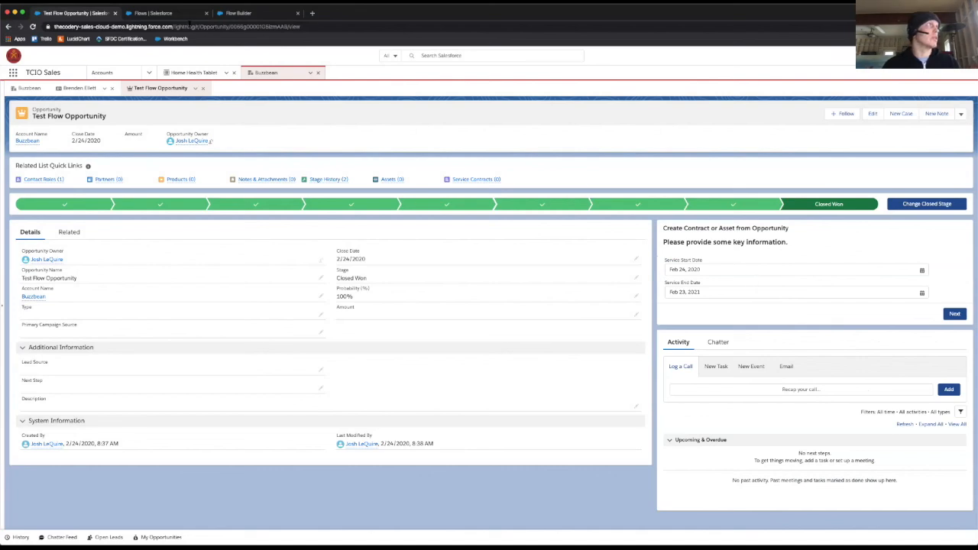
Step: Close the Flows setup page and bring up the Create Service Contract from Opportunity flow in Flow Builder
click(155, 14)
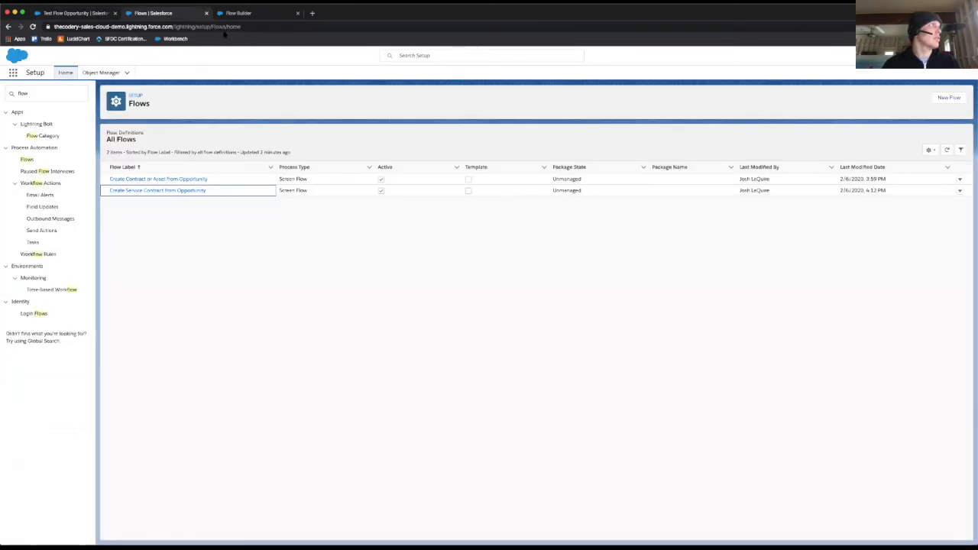
click(238, 15)
click(205, 13)
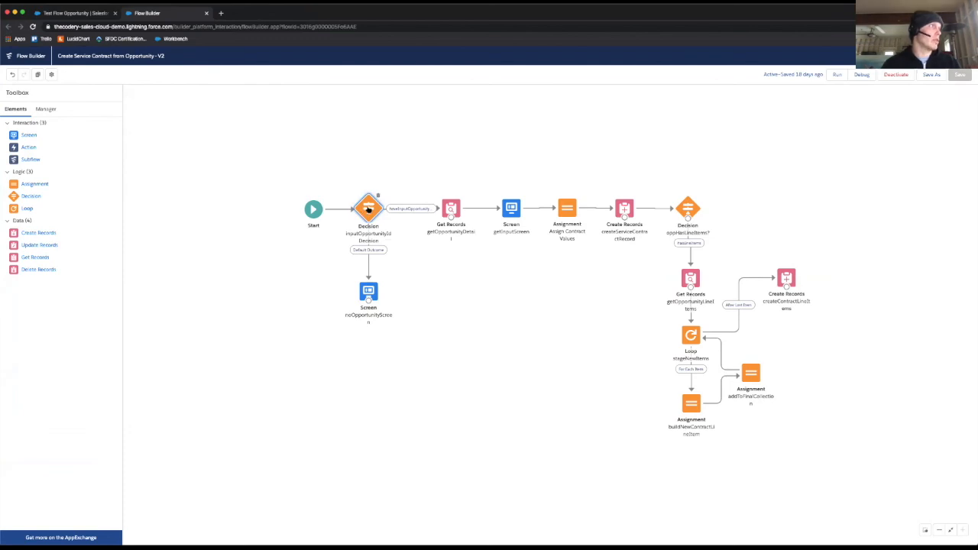
Step: Add an outcome labelled "opportunity is greater than zero" to the inputOpportunityIdDecision element
double_click(367, 209)
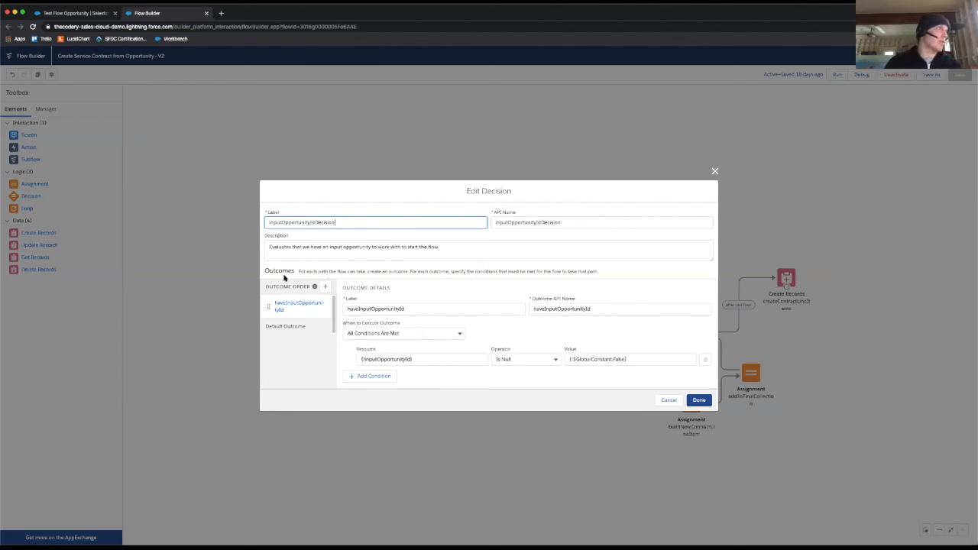
click(325, 287)
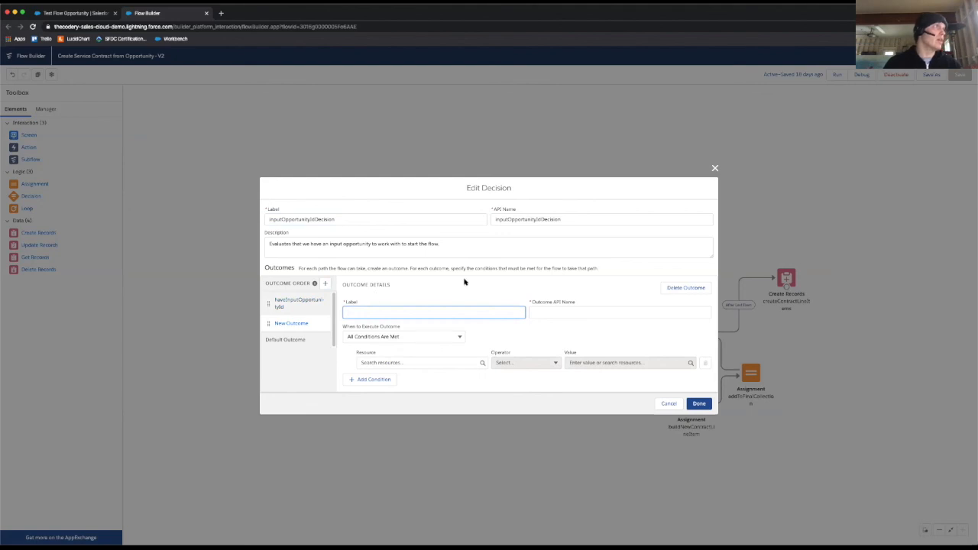
text(opportunity is greater than zero)
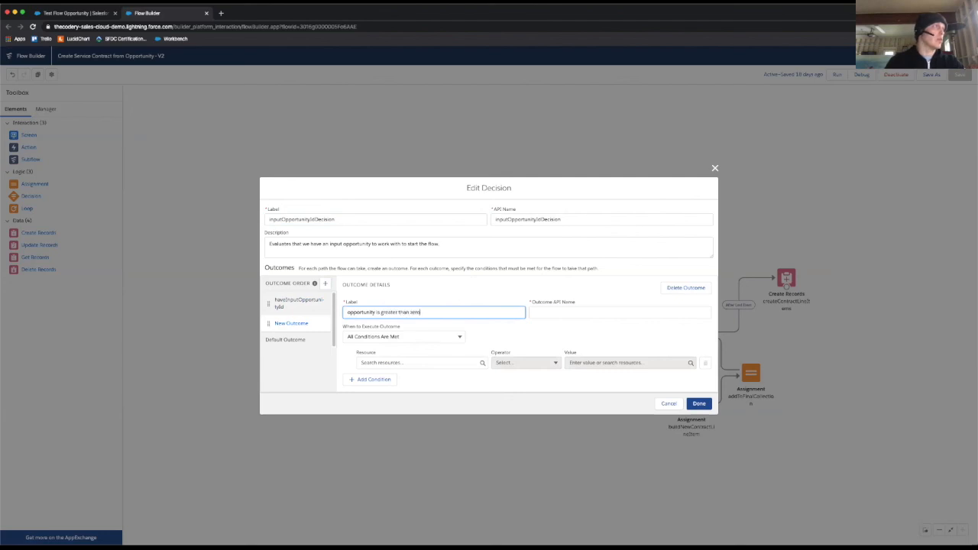
key(Tab)
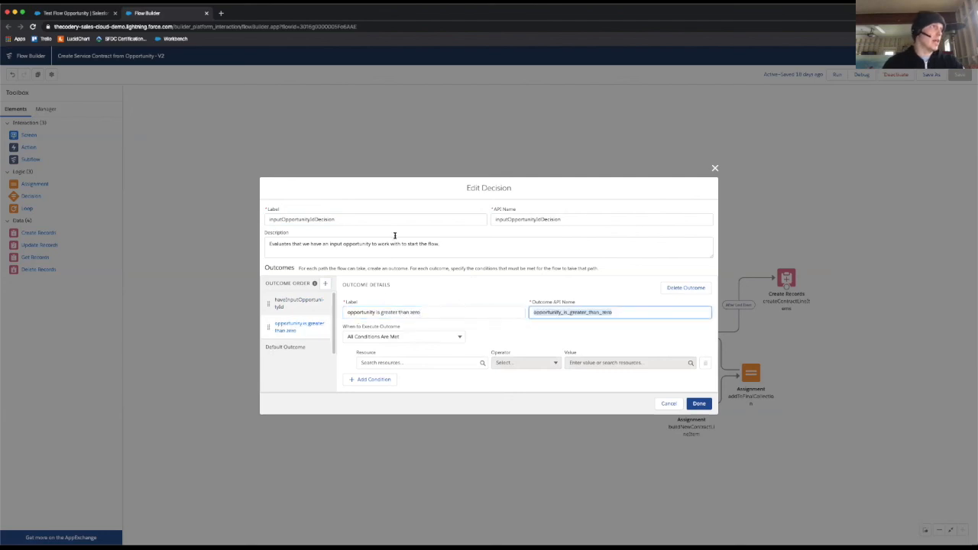
Step: Set the new outcome's condition resource to the Amount field of the inputOpportunity record variable
click(439, 360)
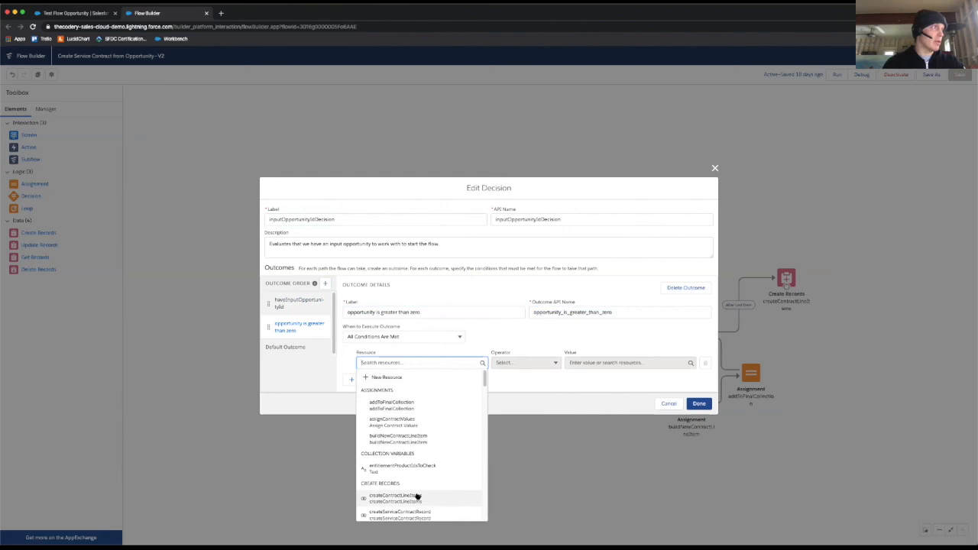
text(amount)
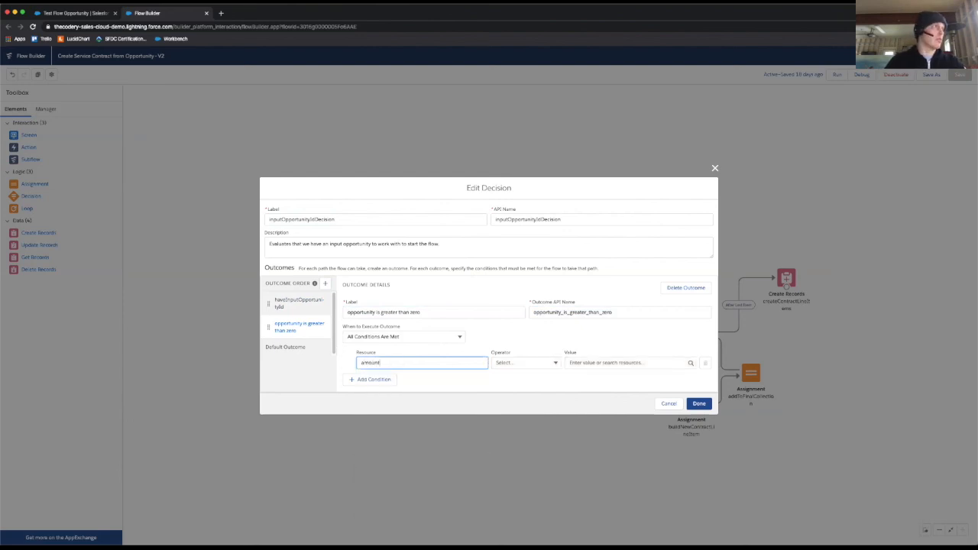
key(super+a)
key(BackSpace)
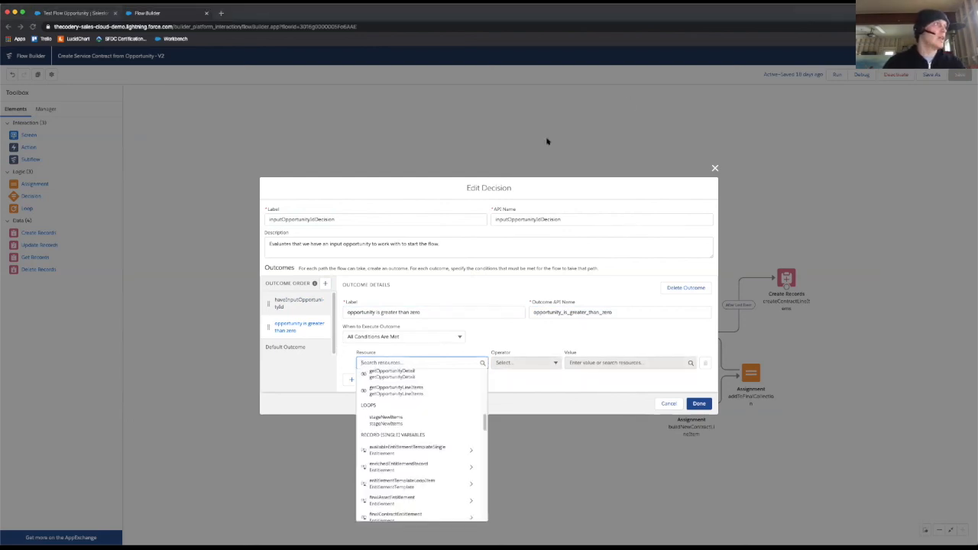
scroll(415, 437, down, 3)
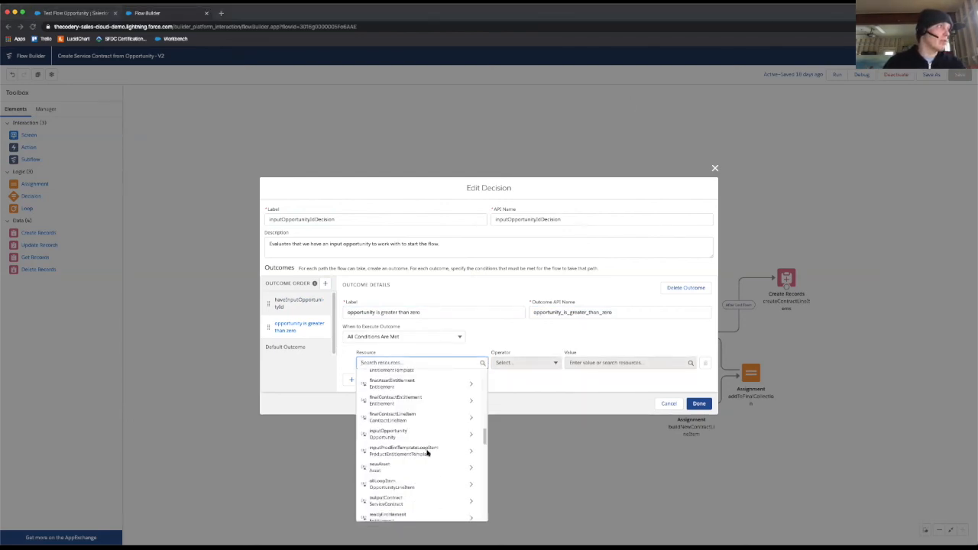
click(419, 432)
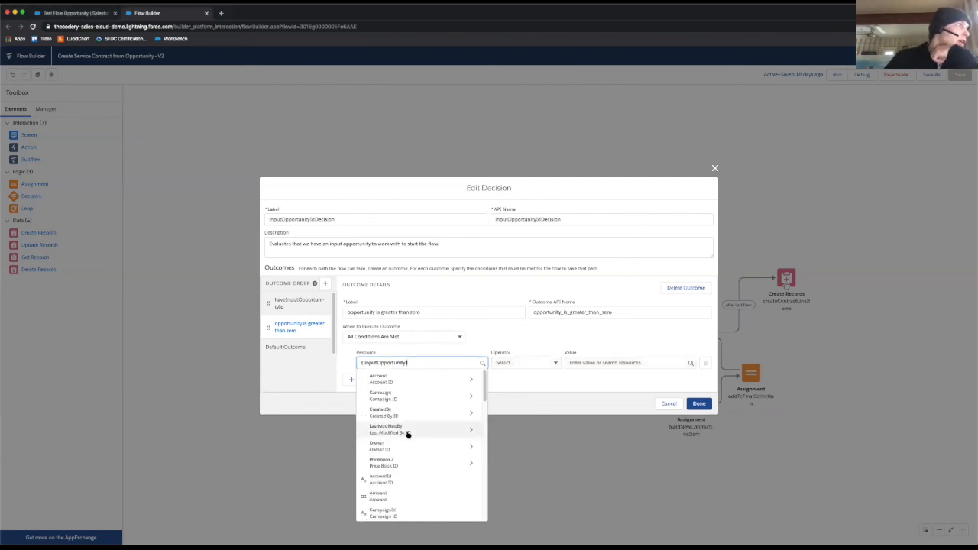
scroll(425, 474, down, 2)
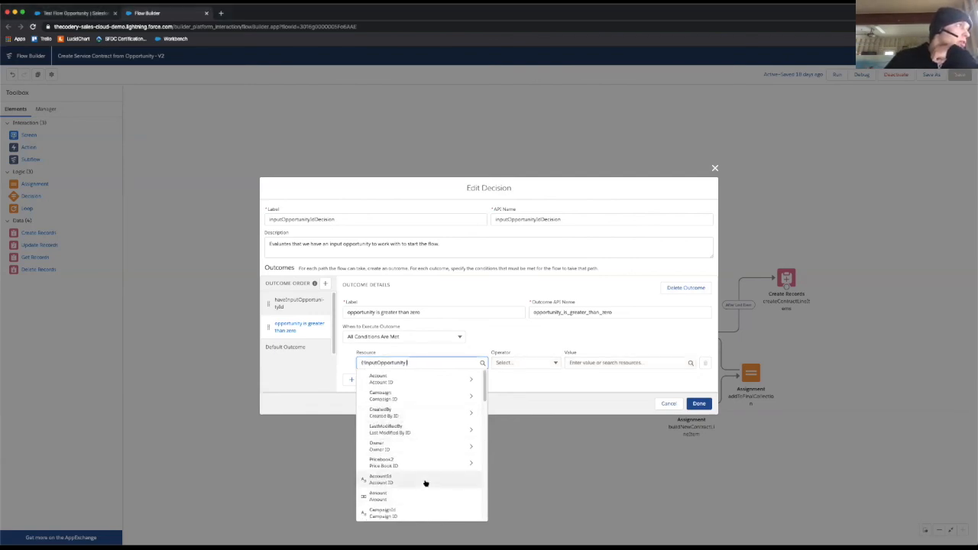
click(410, 436)
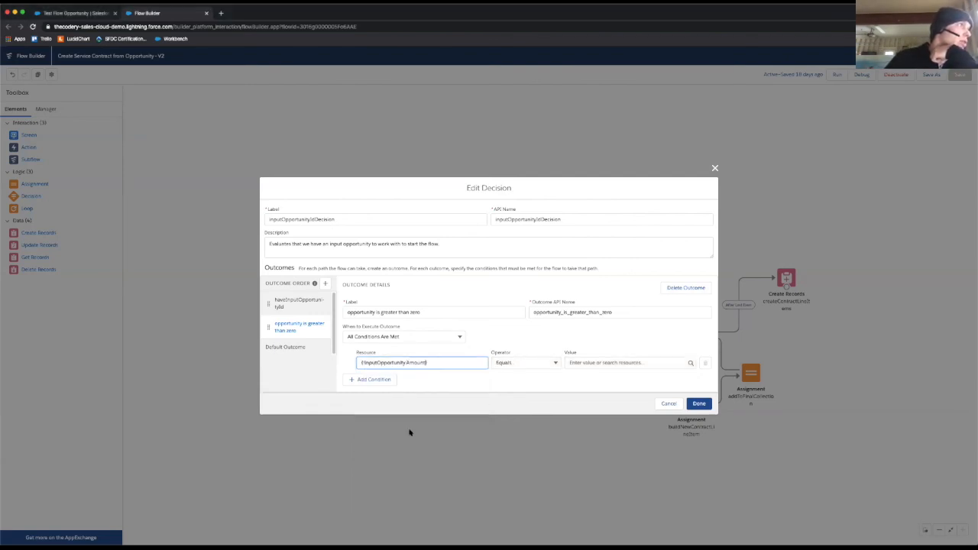
Step: Complete the Amount condition with the operator Greater Than and the value 0, and discard the decision edits
click(536, 362)
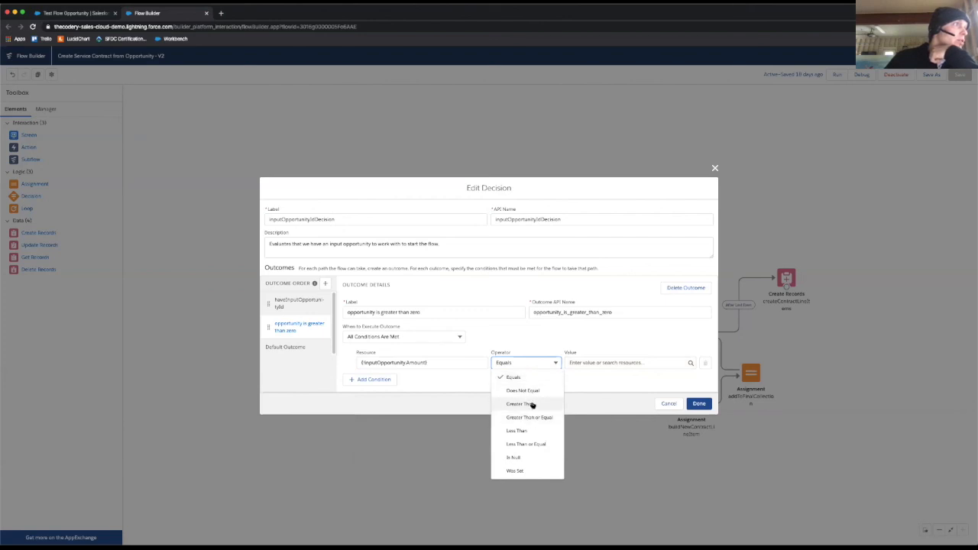
click(530, 404)
click(657, 362)
text(0)
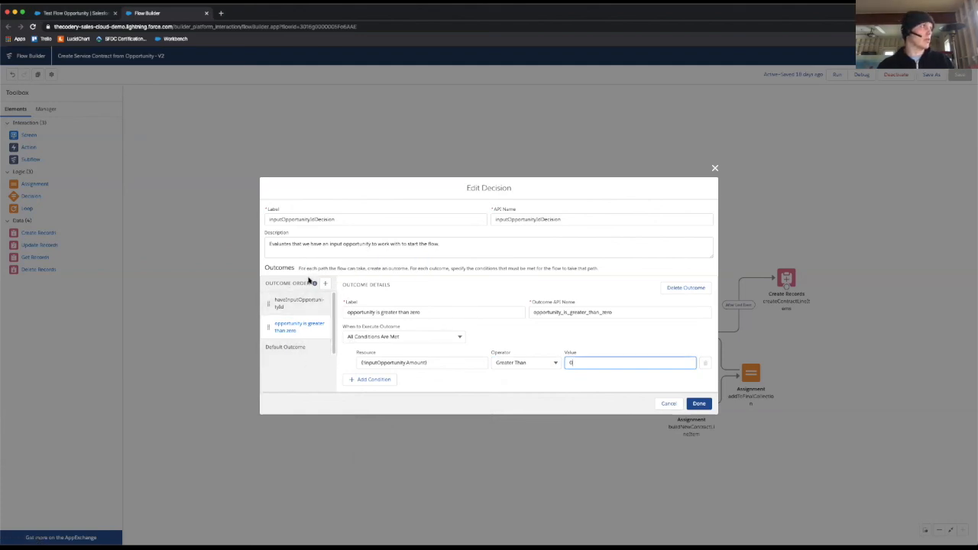
mouse_move(314, 286)
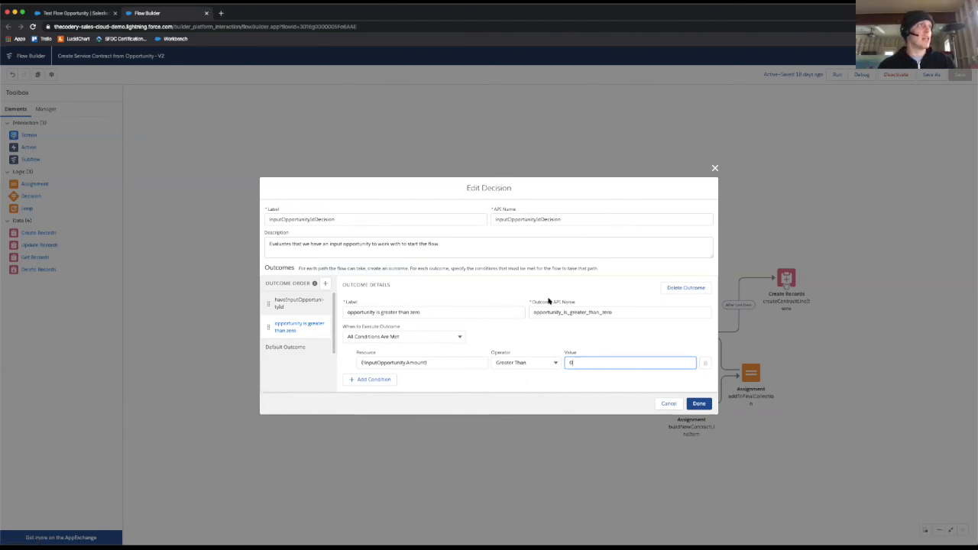
click(668, 404)
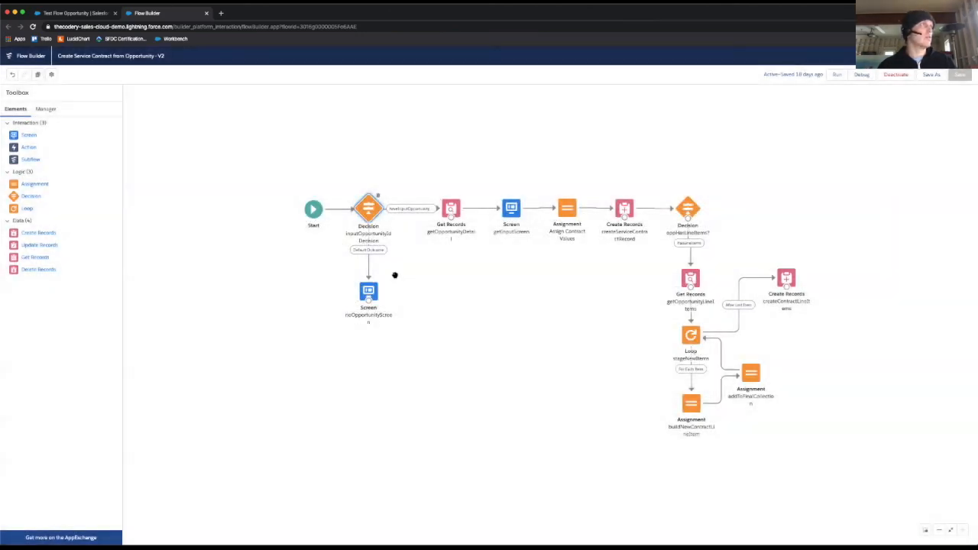
Step: Open the getOpportunityDetail Get Records element and review its description
click(452, 211)
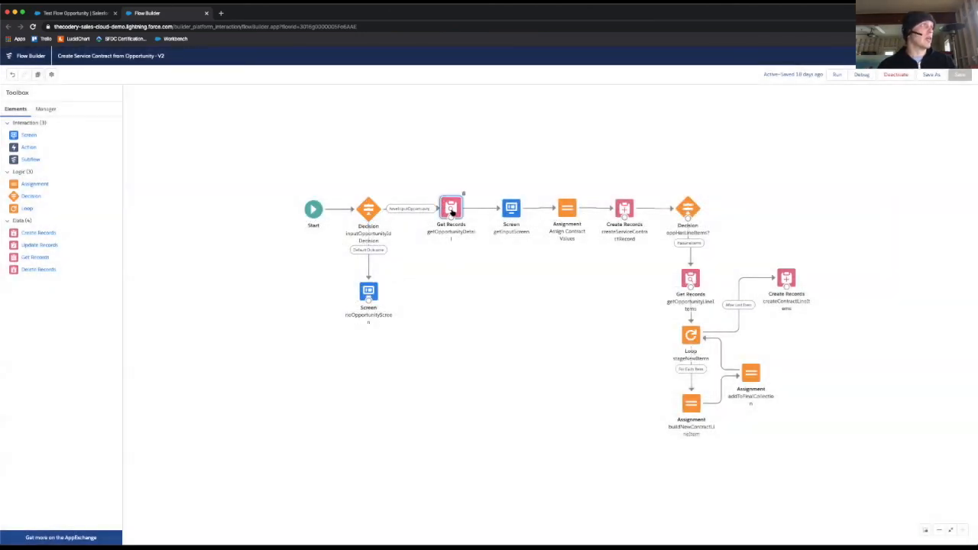
double_click(452, 211)
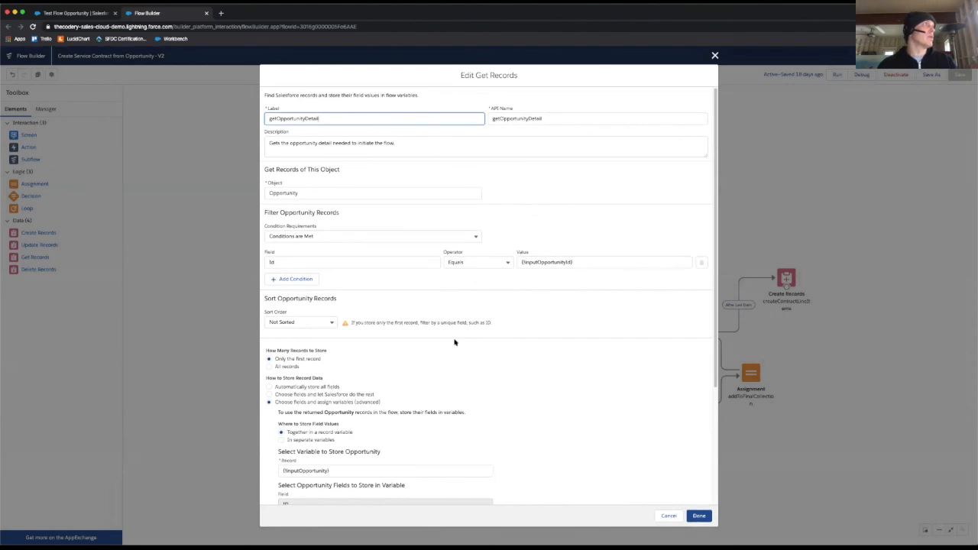
click(412, 145)
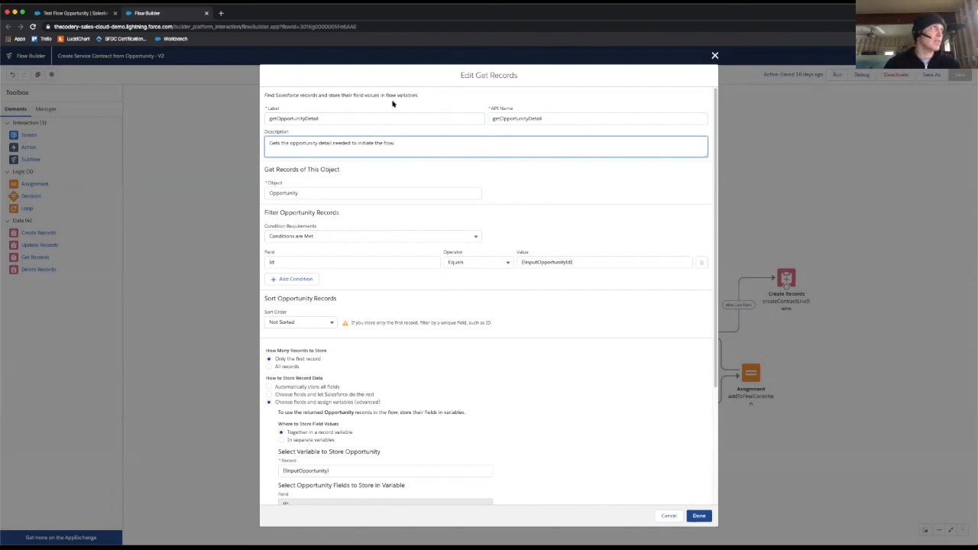
click(403, 143)
text(.)
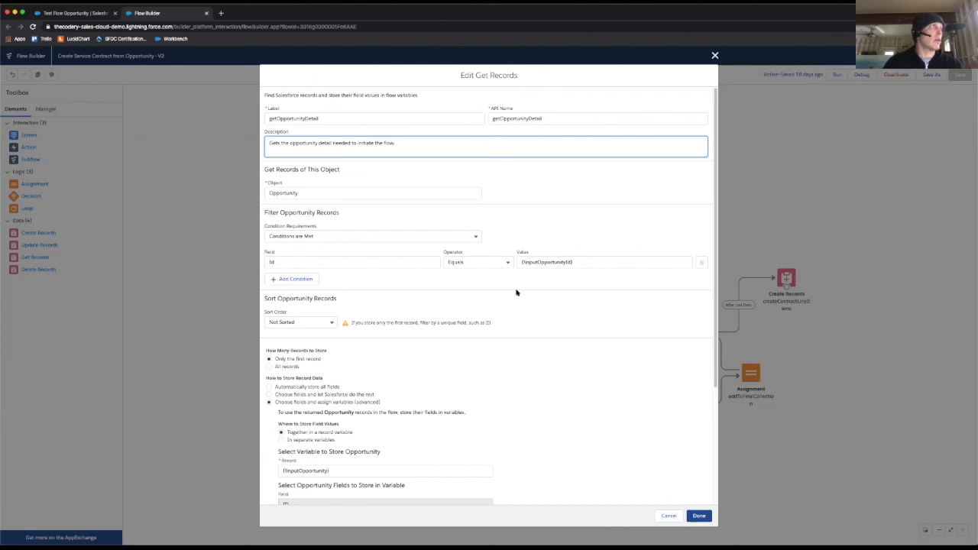
Step: Examine the element's object choices, the resources offered for the Id filter's value, and the condition requirement options
click(335, 195)
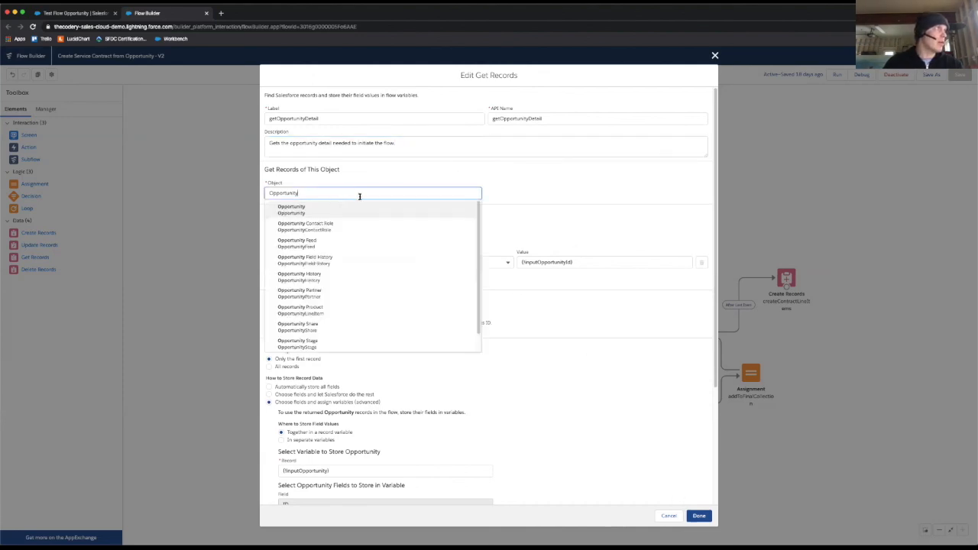
click(547, 201)
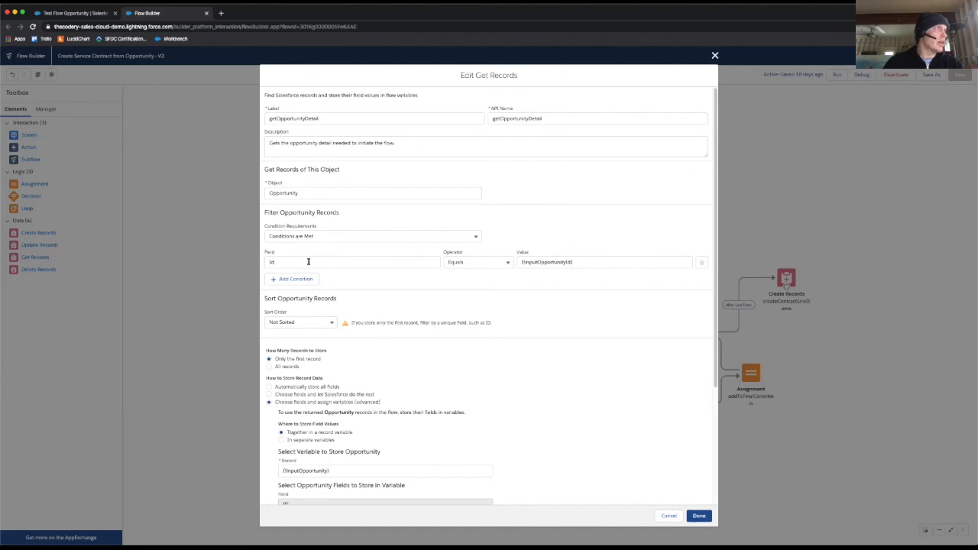
click(593, 262)
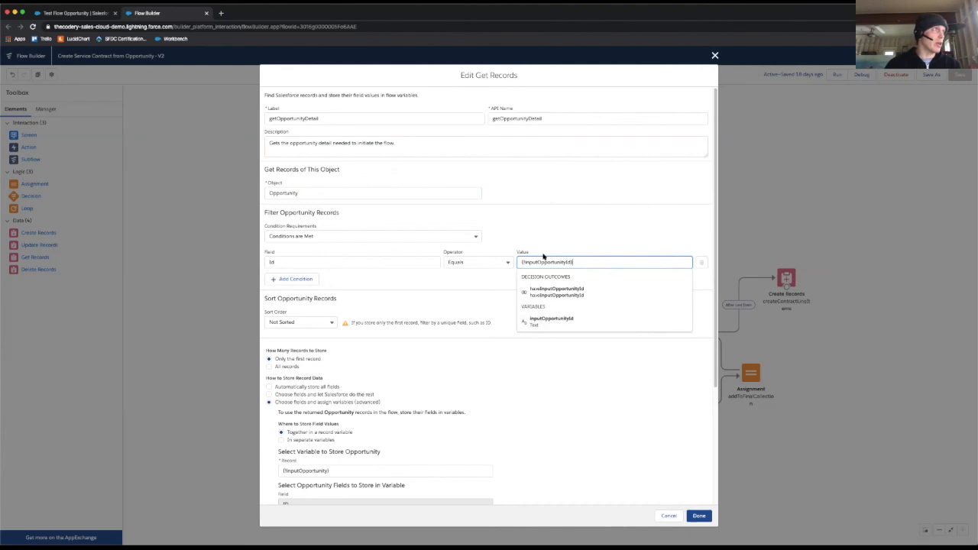
click(395, 301)
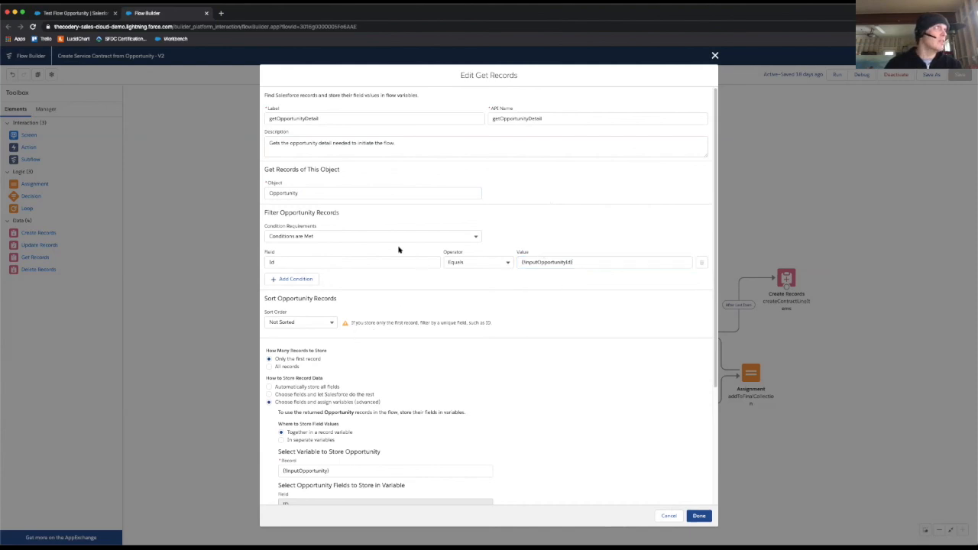
click(357, 236)
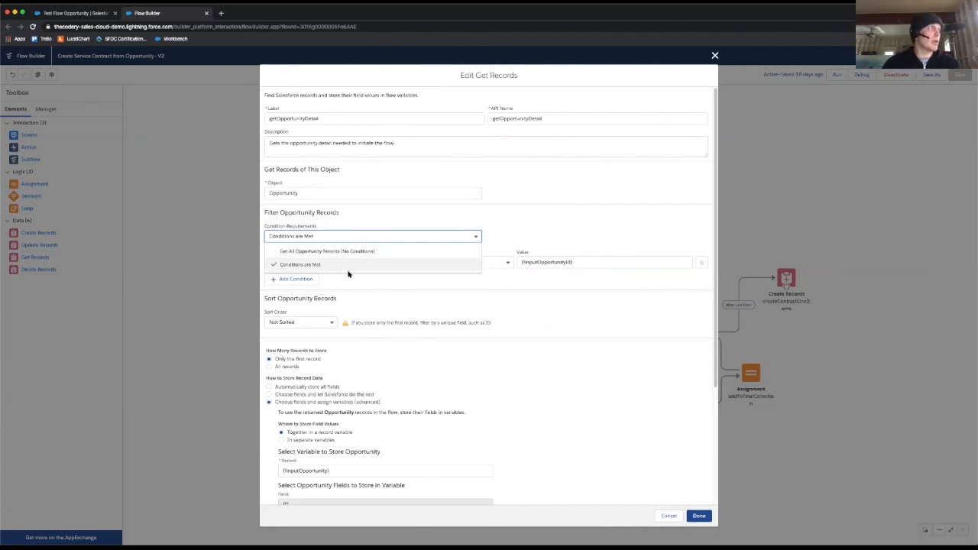
click(588, 215)
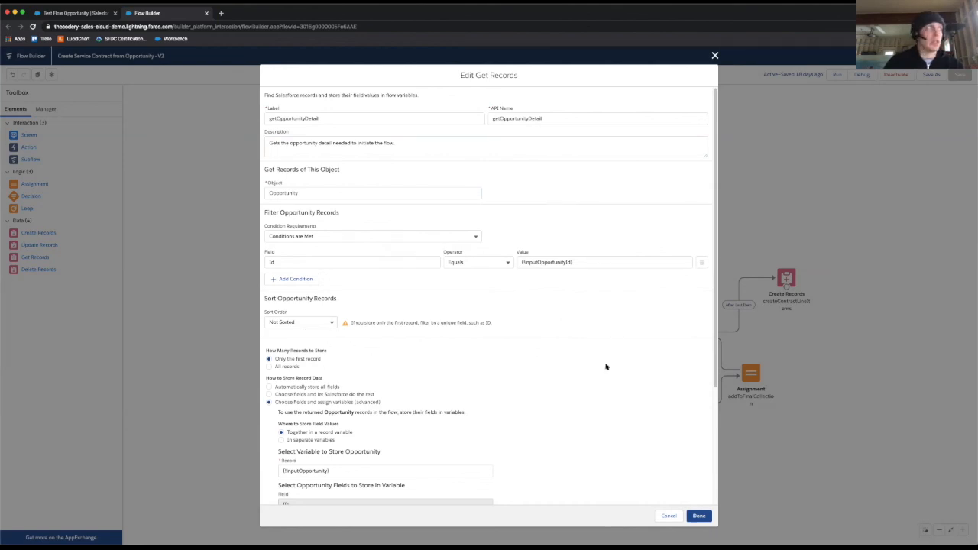
Step: Examine how the Get Records element stores its data, including the record variable and the selected Opportunity fields
scroll(606, 361, down, 5)
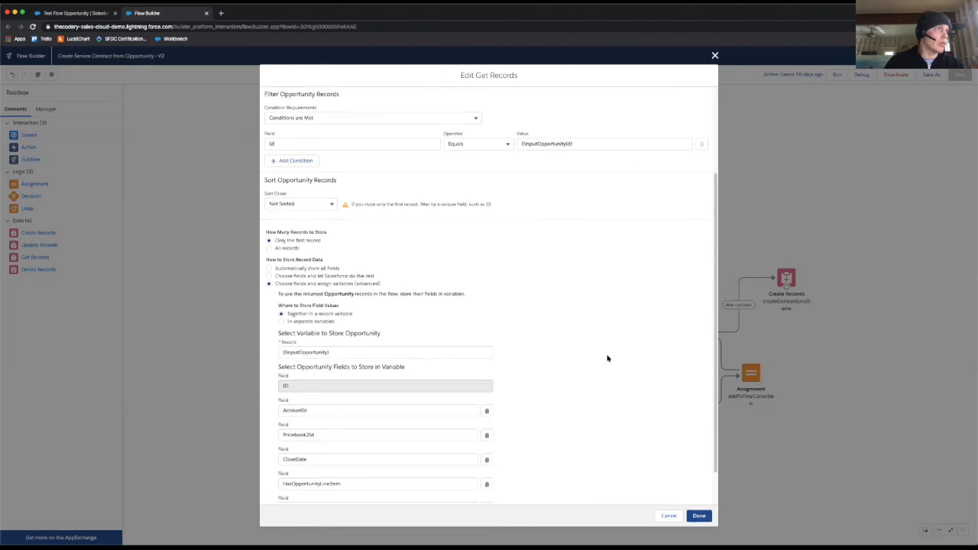
scroll(607, 356, up, 2)
scroll(607, 357, down, 2)
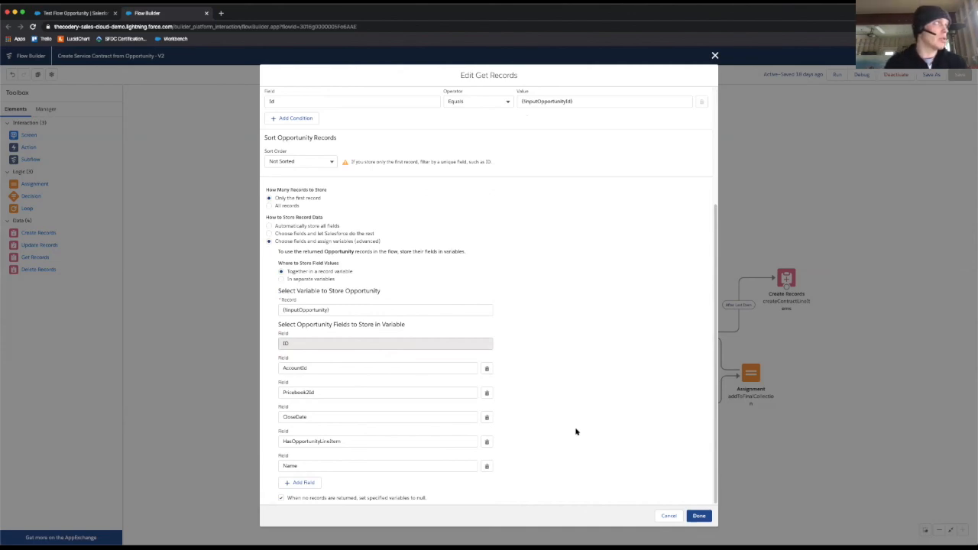
Step: Add a blank field row to the stored Opportunity fields, browse the available fields, remove the row and cancel the element edits
click(302, 481)
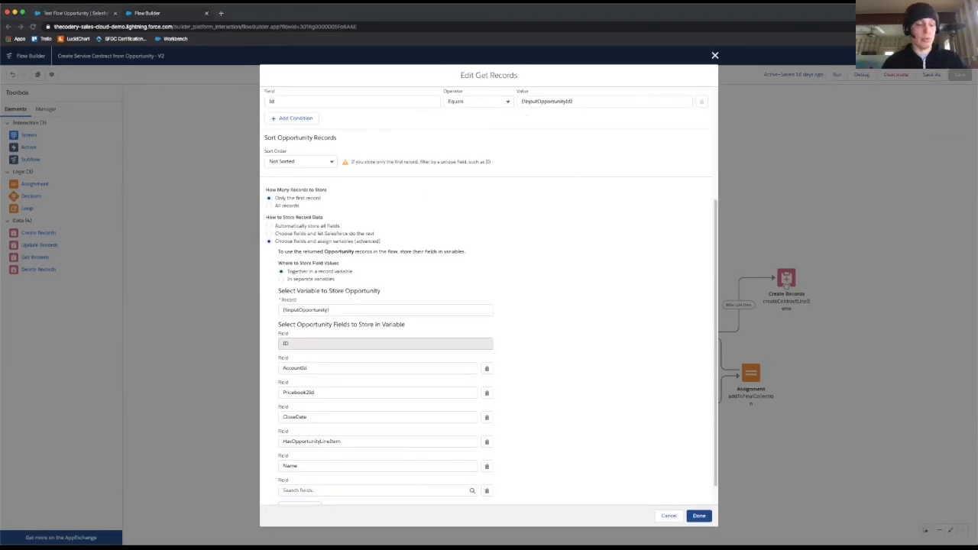
click(344, 489)
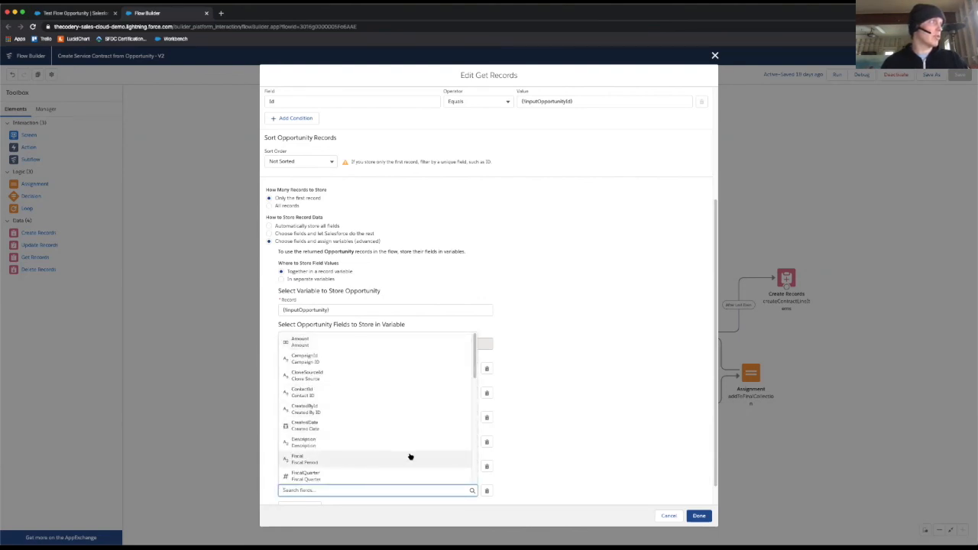
click(659, 438)
scroll(535, 405, down, 1)
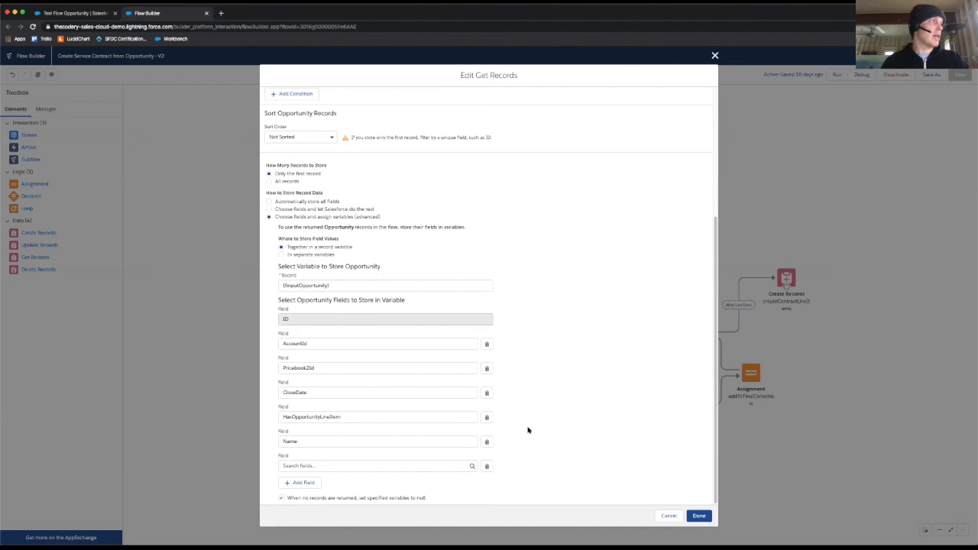
click(487, 466)
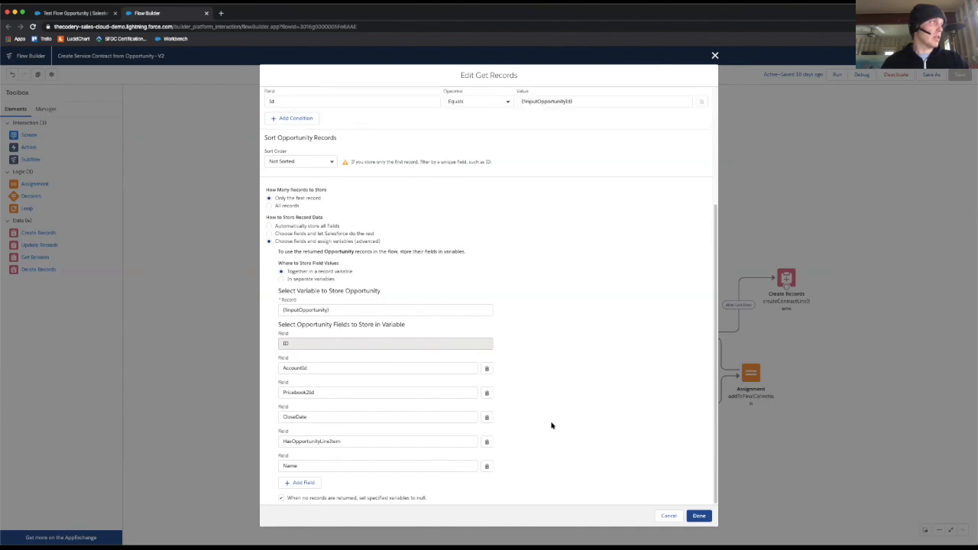
click(678, 516)
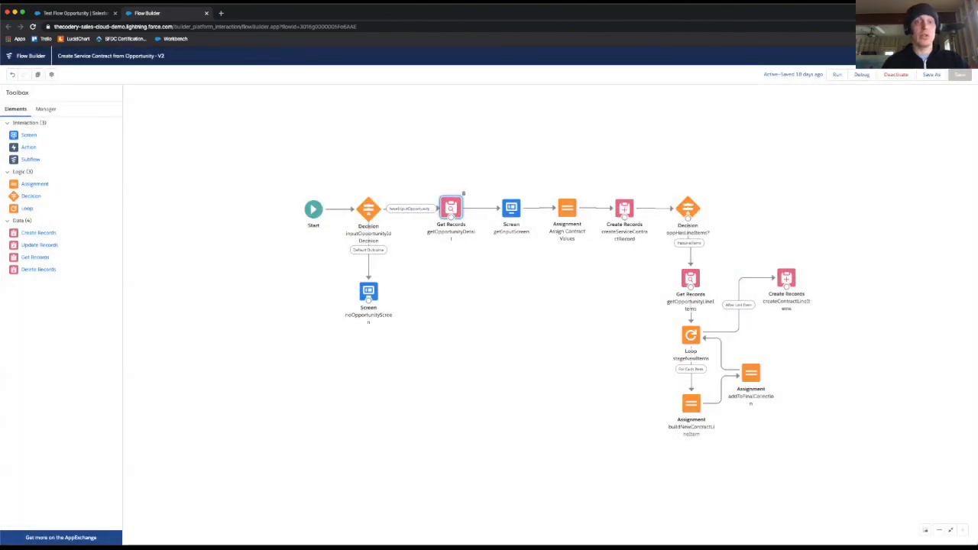
Step: Open the getInputScreen element and enable Previous in its navigation controls
click(492, 307)
click(501, 216)
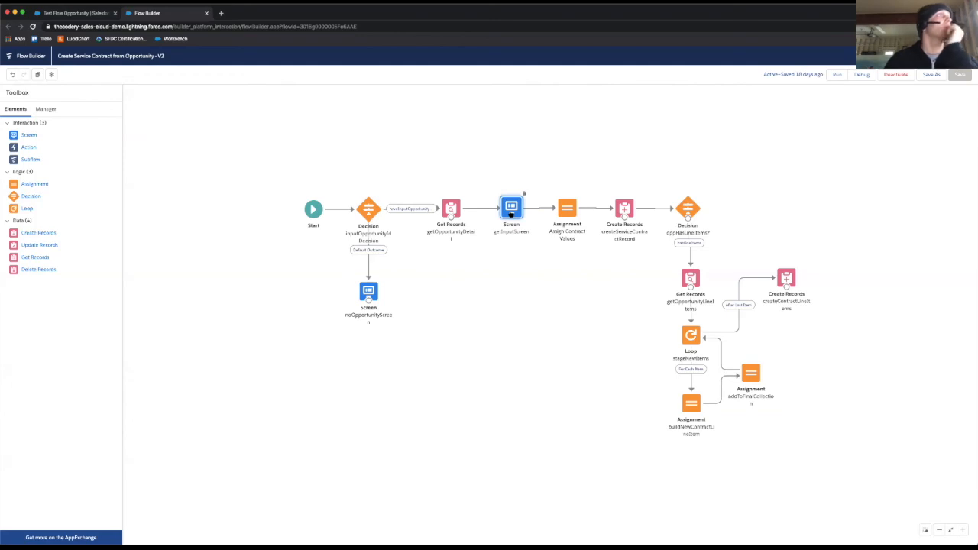
double_click(511, 213)
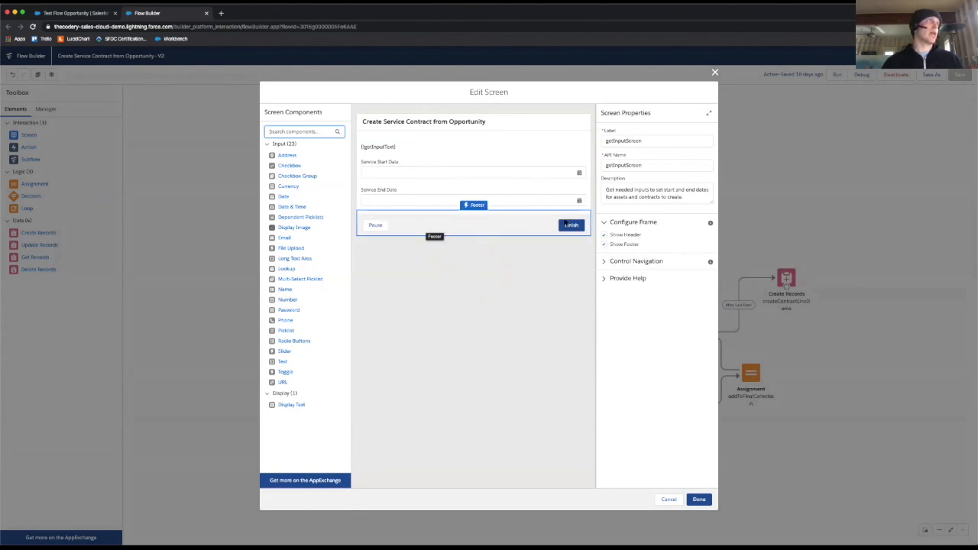
click(602, 262)
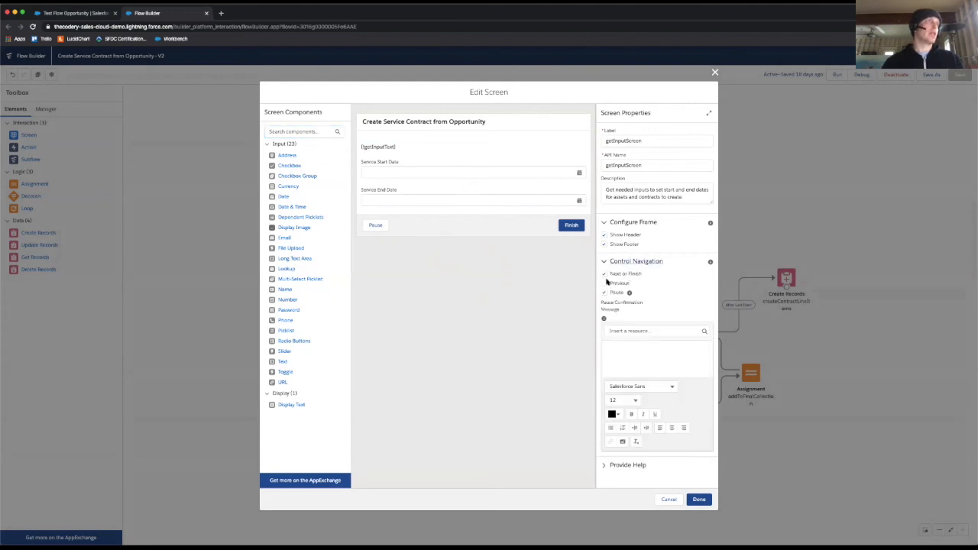
click(604, 282)
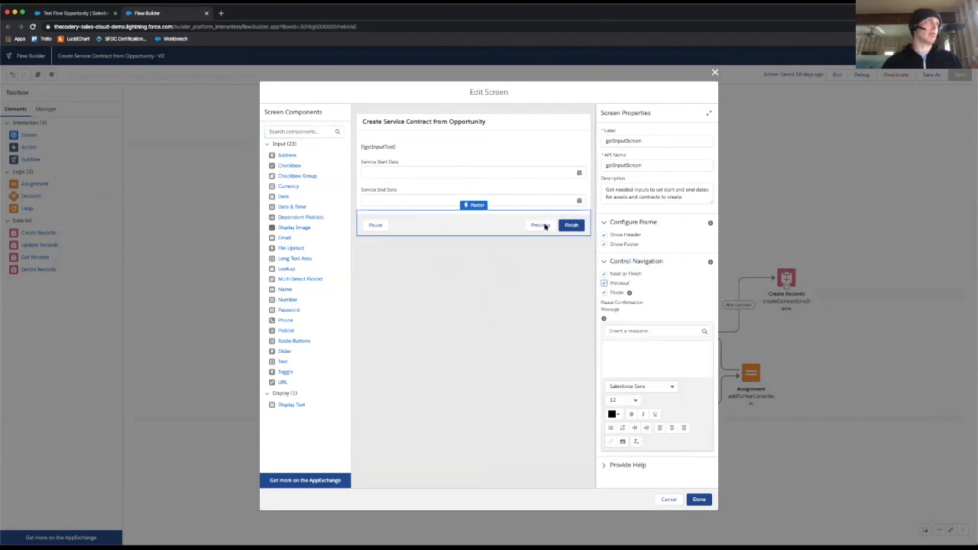
click(604, 283)
click(605, 282)
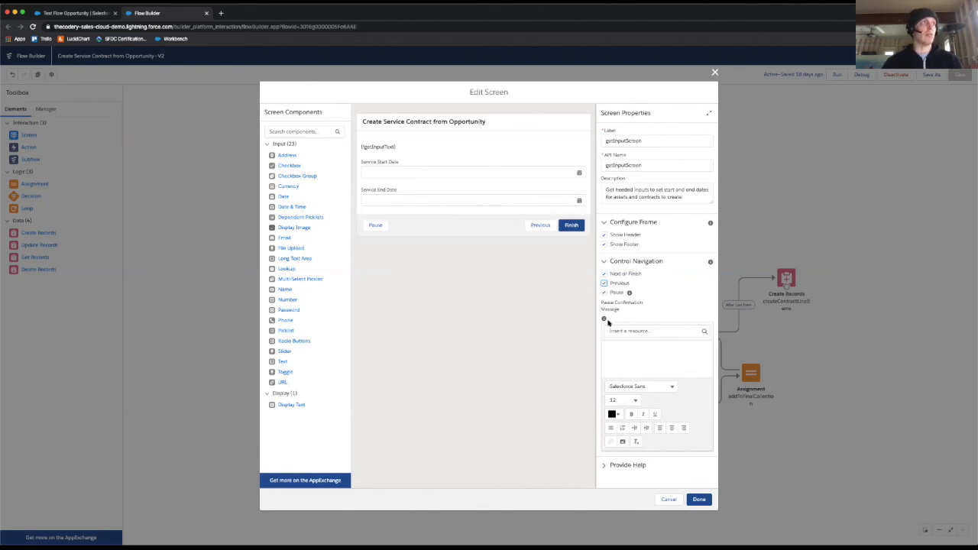
Step: Review the screen's API name, description and display text component, and discard the screen edits
click(660, 191)
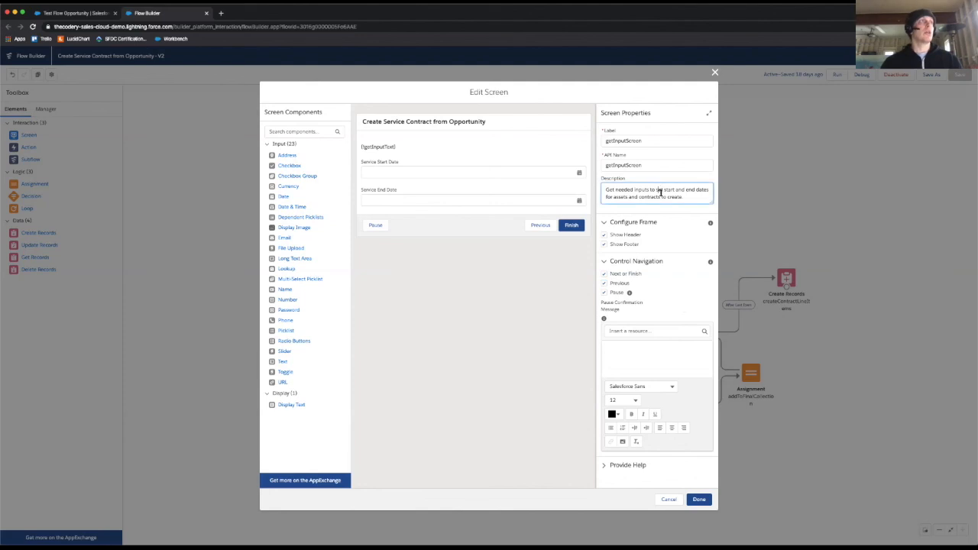
click(656, 162)
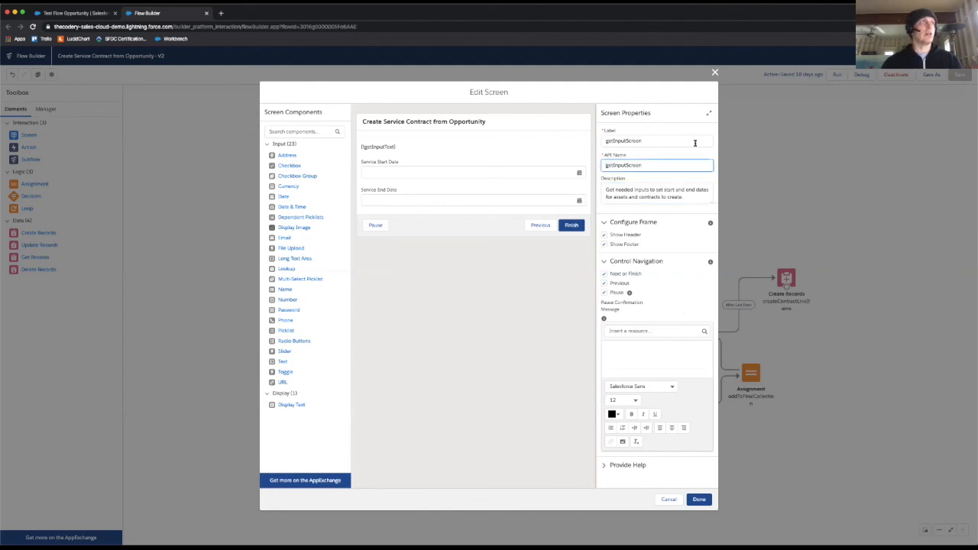
click(658, 190)
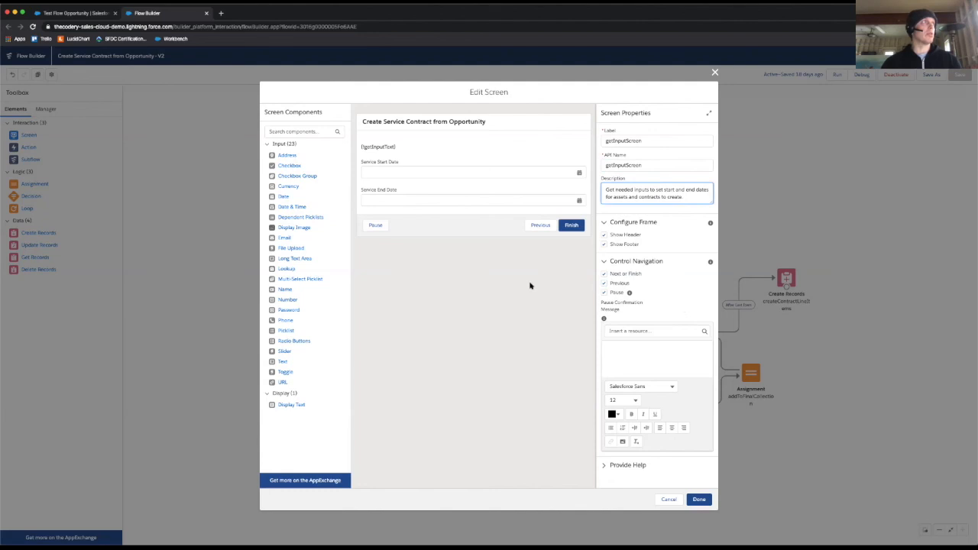
drag(492, 195, 459, 175)
click(375, 146)
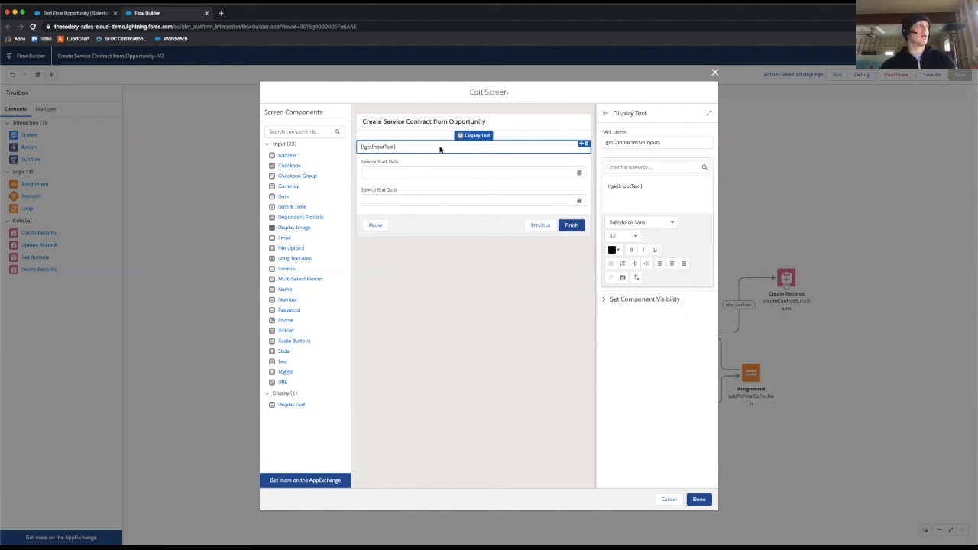
click(669, 499)
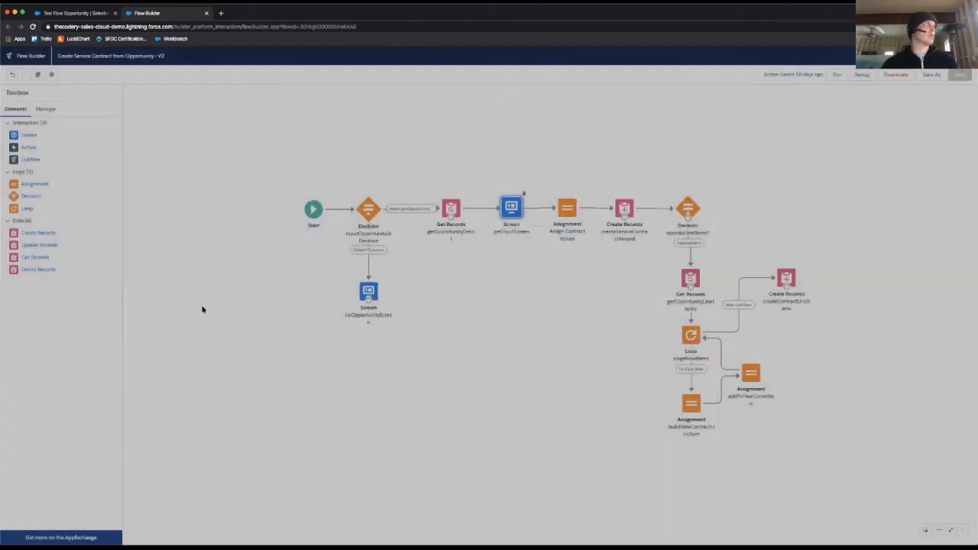
Step: Search the flow's resources for "text" and open the getInputText text template to inspect its body
click(44, 109)
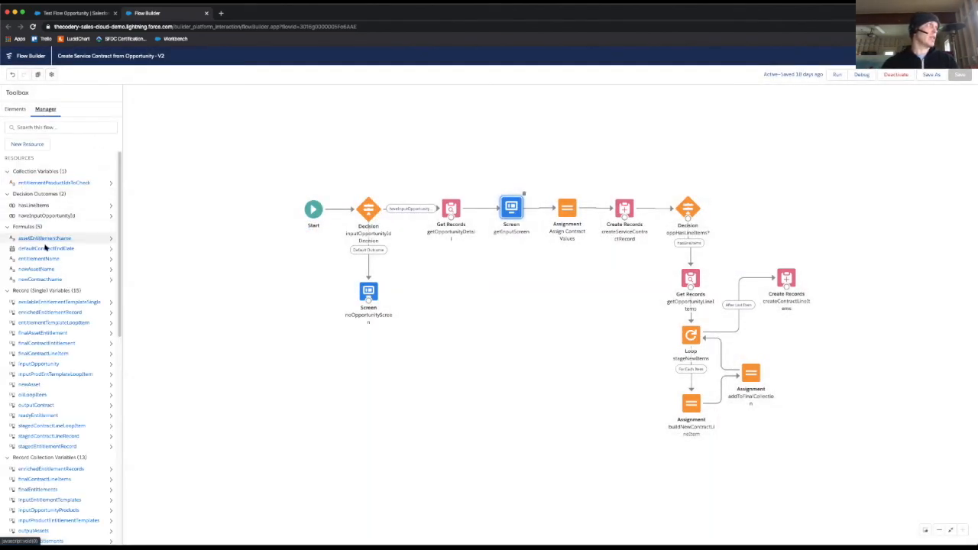
scroll(46, 246, down, 5)
scroll(47, 248, down, 3)
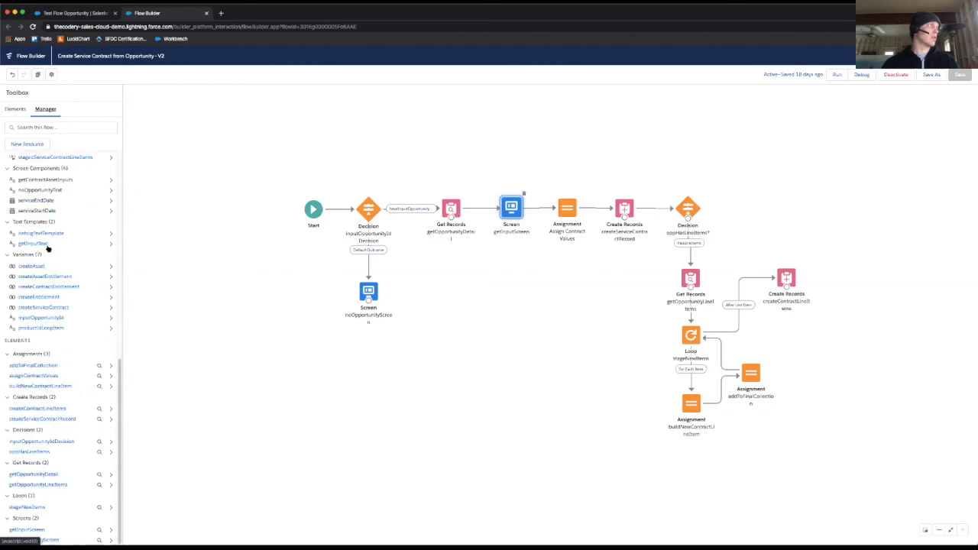
click(74, 127)
text(text)
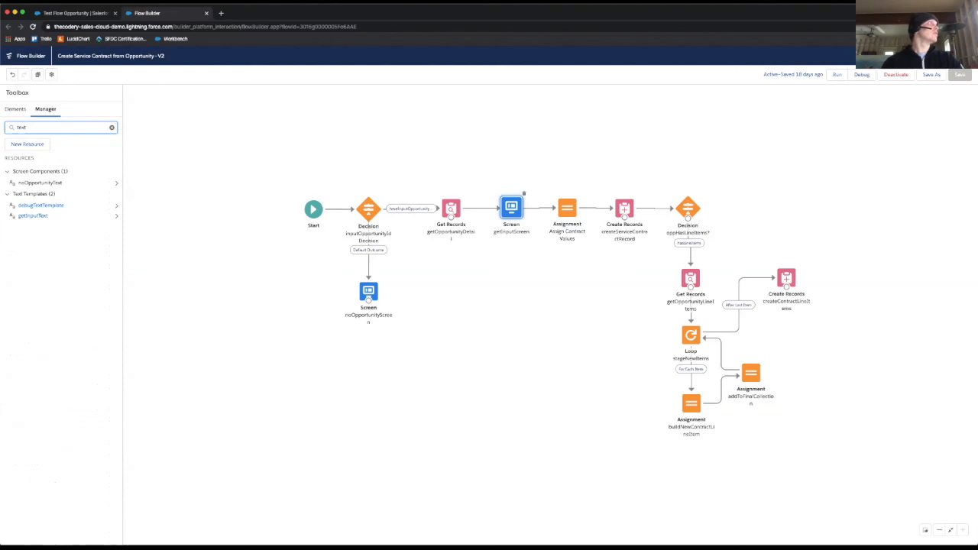
click(45, 215)
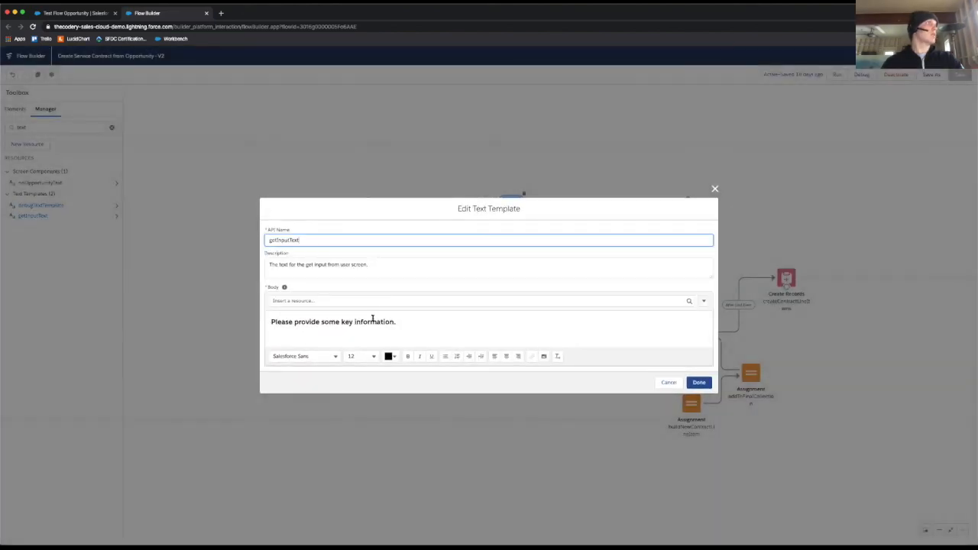
click(432, 323)
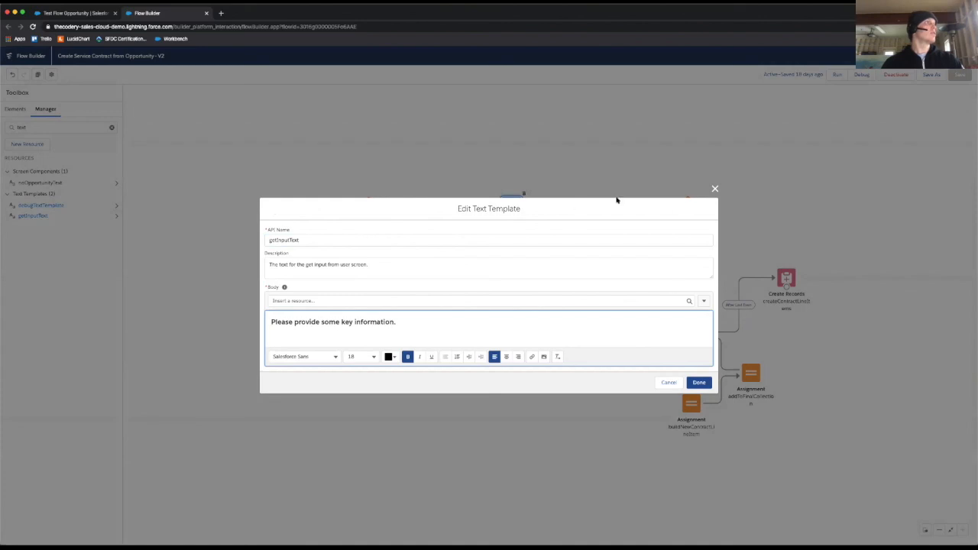
Step: Compare the template text with the flow shown on the Test Flow Opportunity record, and close the template without saving
click(80, 14)
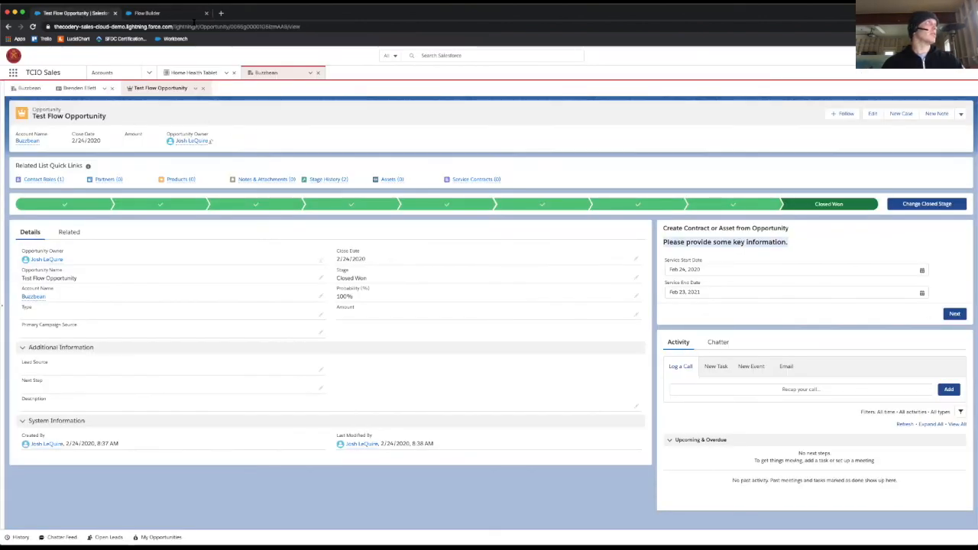
click(175, 13)
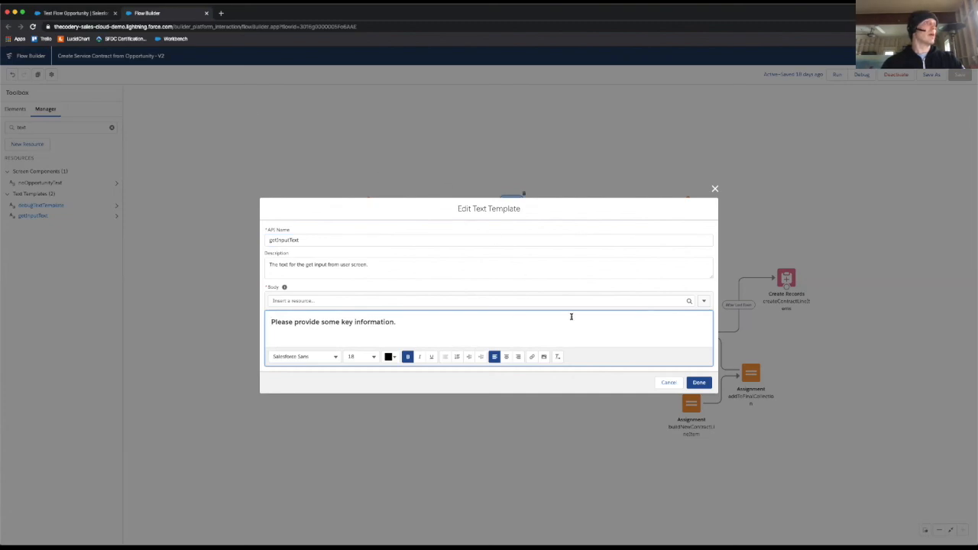
click(664, 382)
Step: Open the getInputScreen element and inspect its display text and Service Start Date components
double_click(506, 215)
click(396, 146)
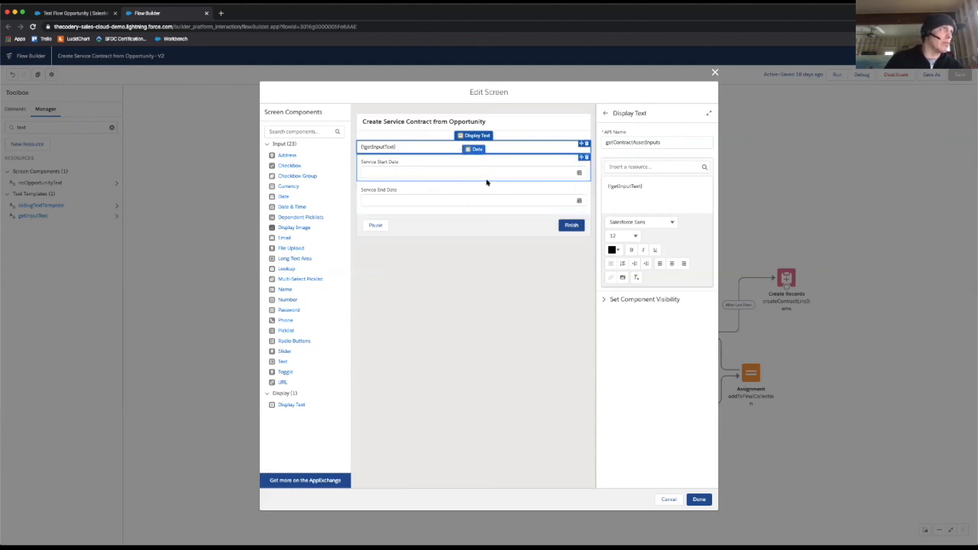
click(462, 171)
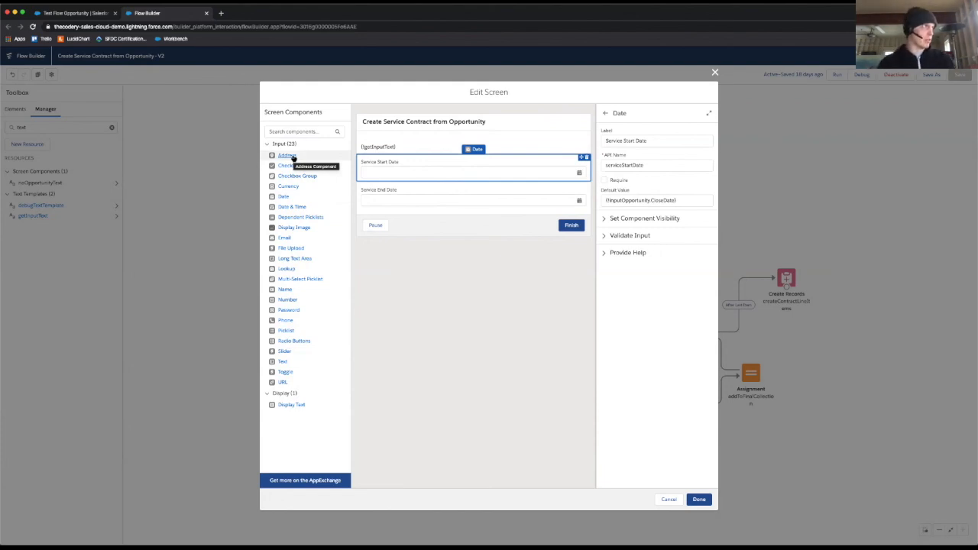
Step: Try adding an Address component and a Toggle component below Service End Date, deleting each one again
drag(281, 155, 435, 211)
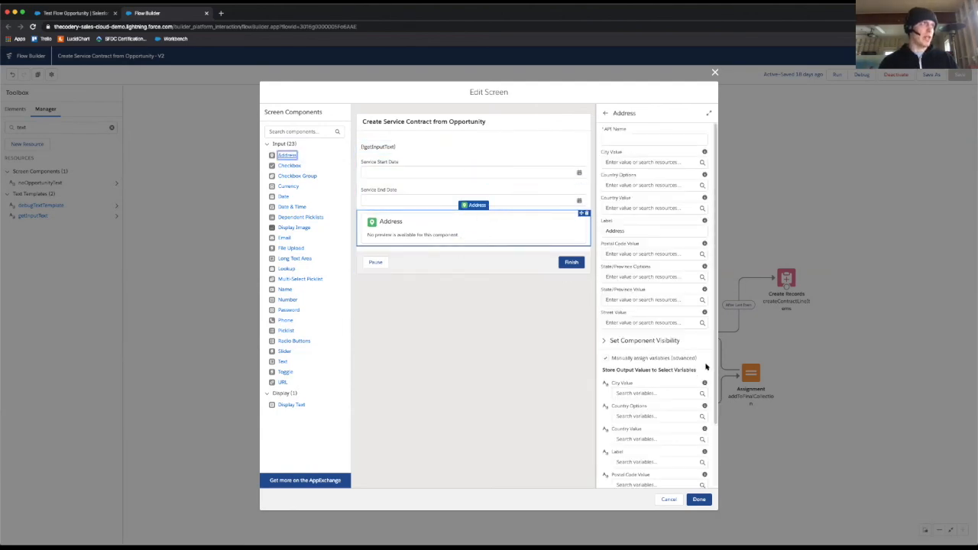
click(587, 213)
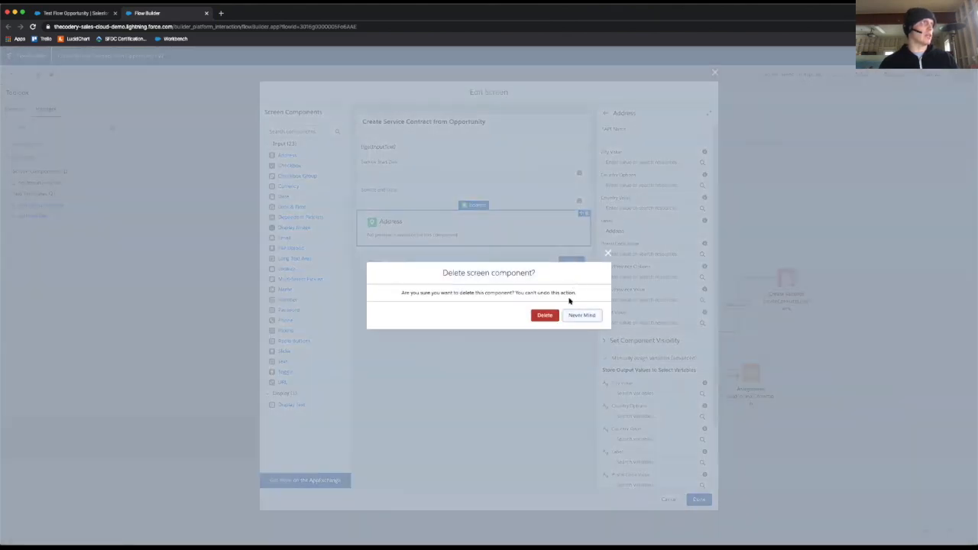
click(545, 315)
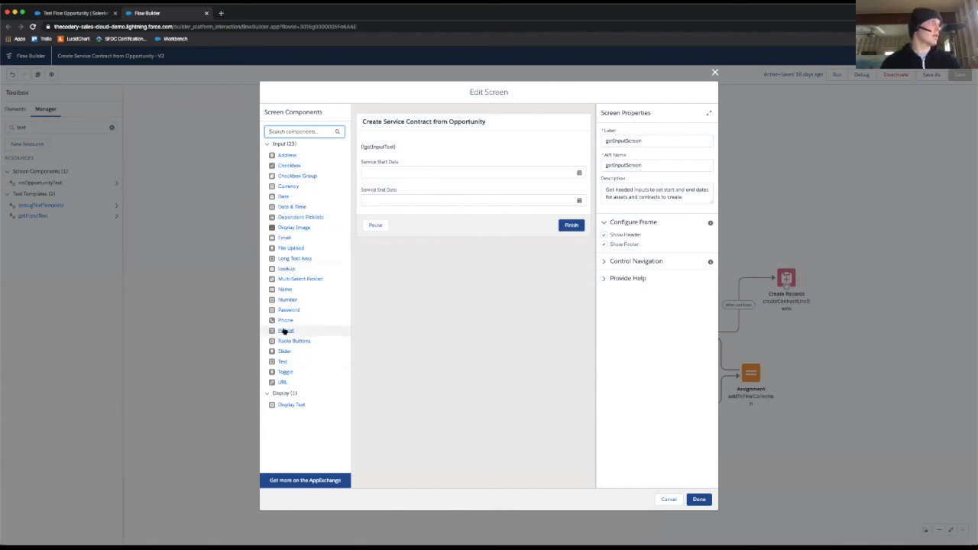
drag(287, 373, 447, 208)
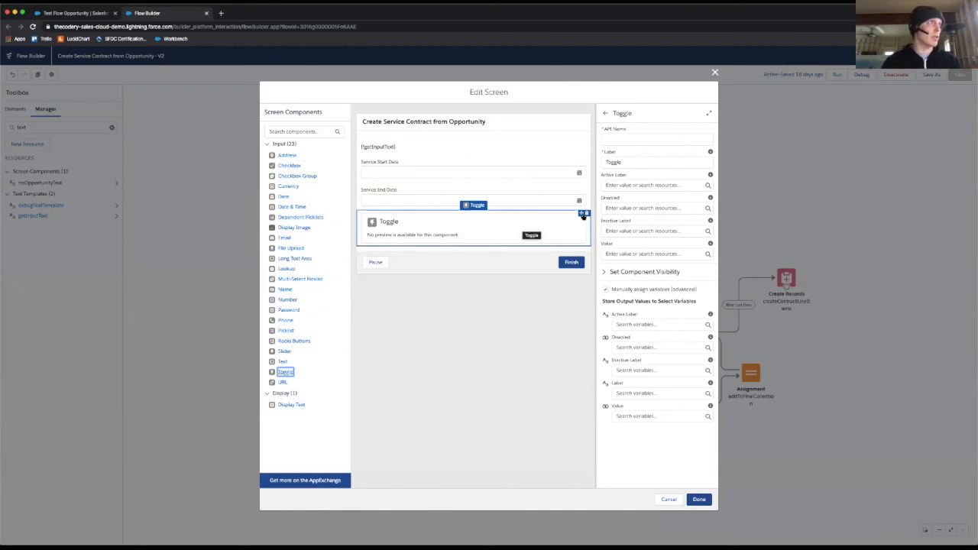
click(585, 214)
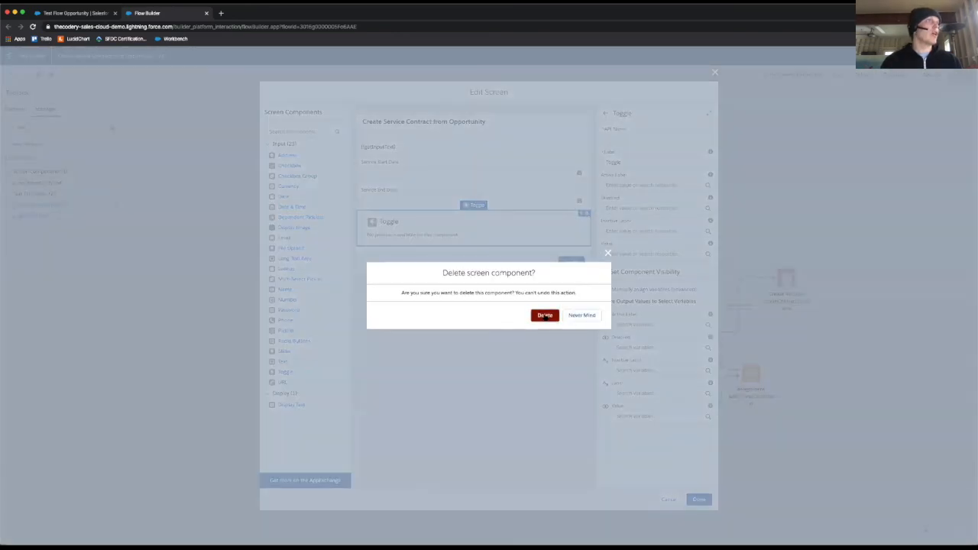
click(544, 316)
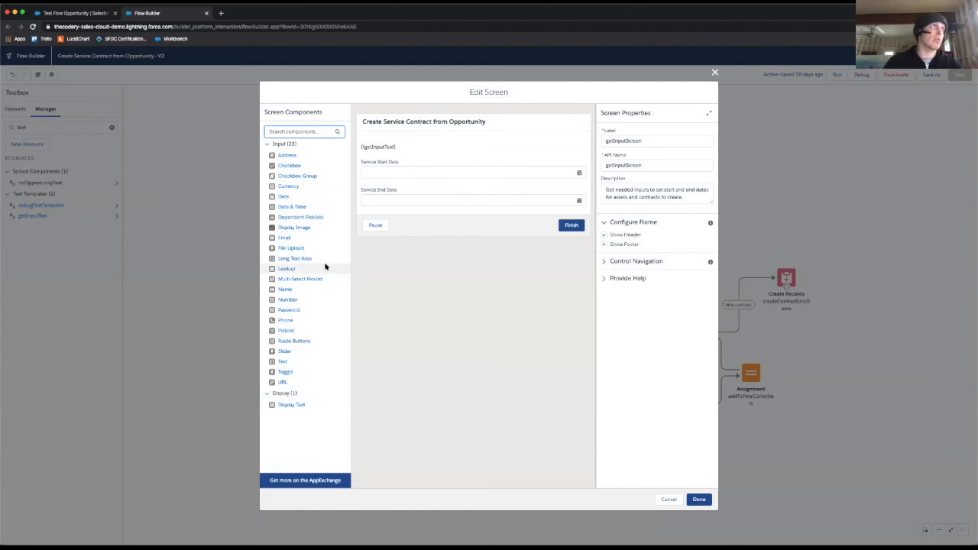
Step: Compare the Service Start Date component's default value with the start date field in the flow on the Test Flow Opportunity record
click(477, 173)
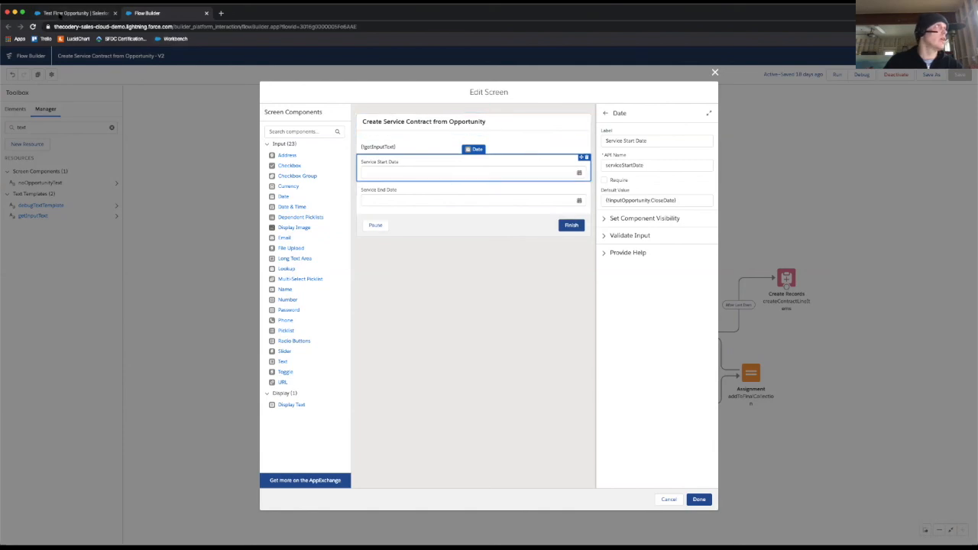
click(59, 15)
click(730, 269)
drag(663, 238, 823, 247)
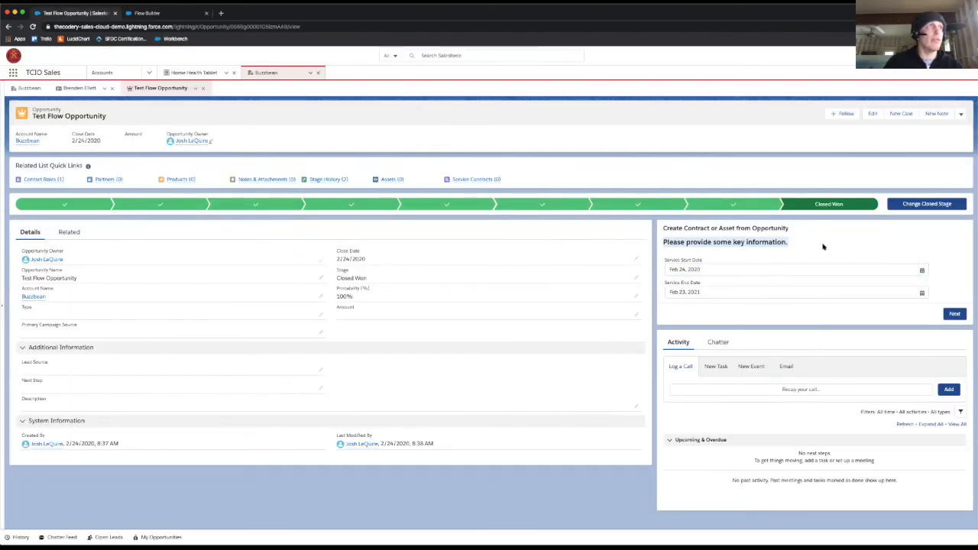
click(770, 272)
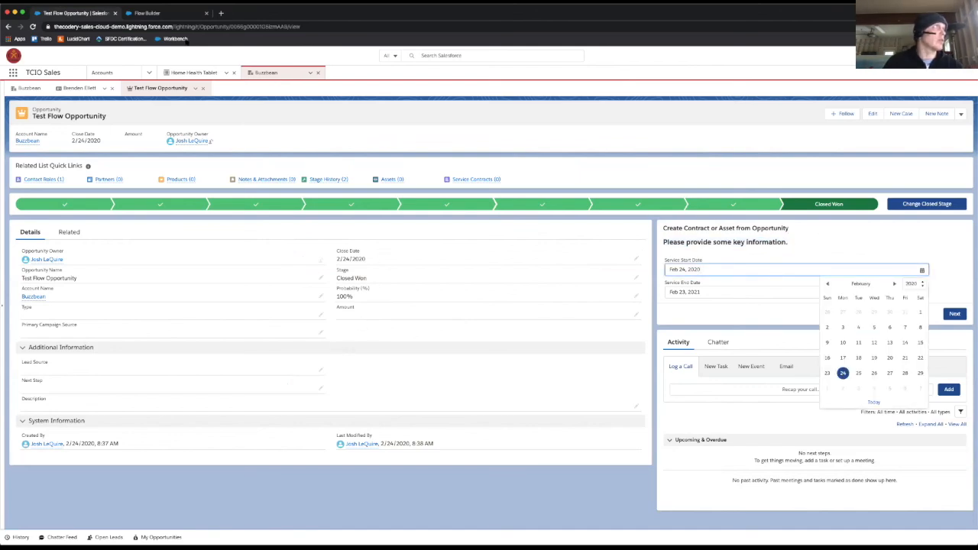
click(162, 13)
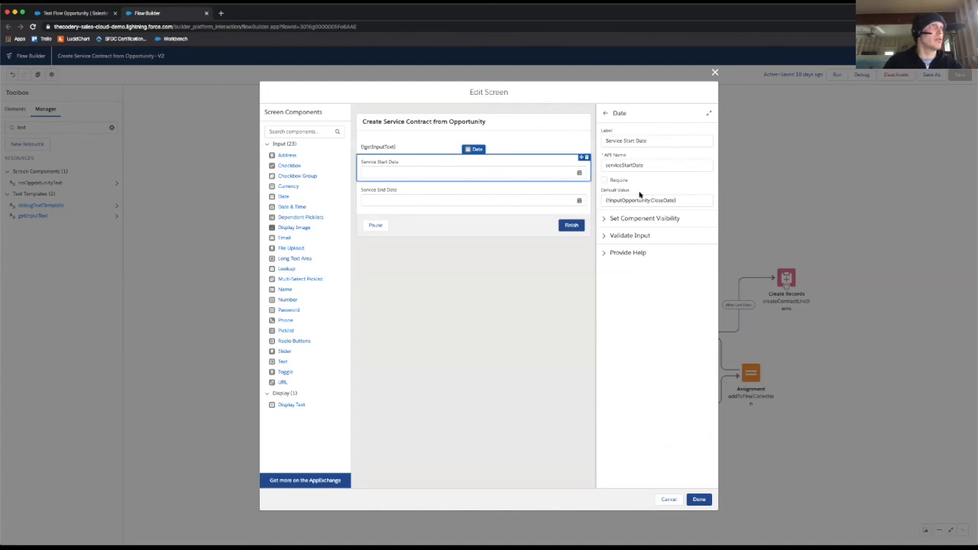
click(689, 199)
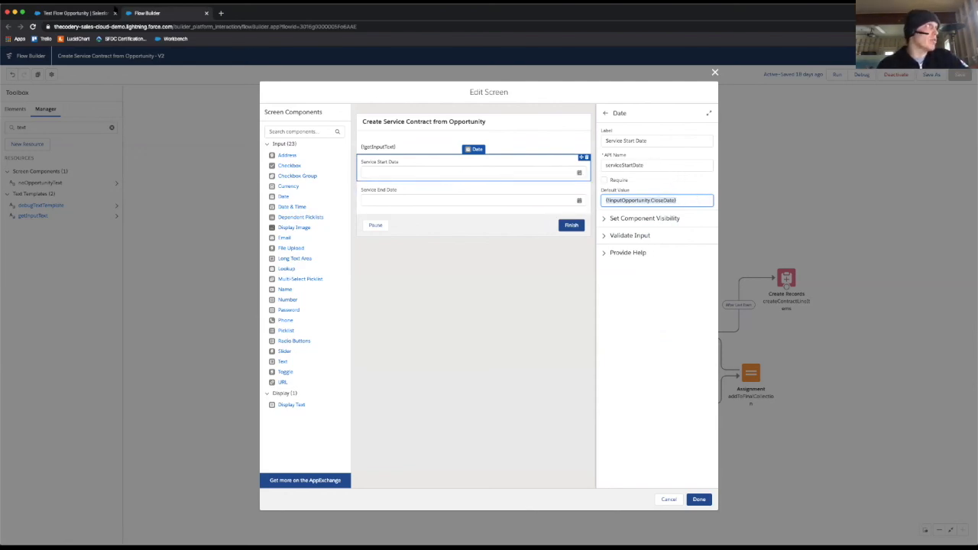
Step: Inspect the default value resource of the Service End Date component and close the screen editor without saving
click(474, 199)
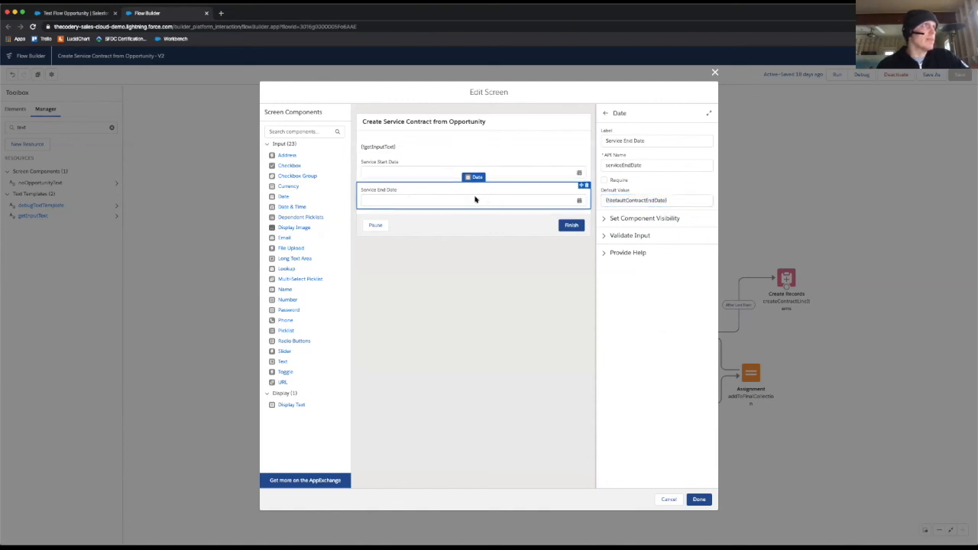
click(671, 200)
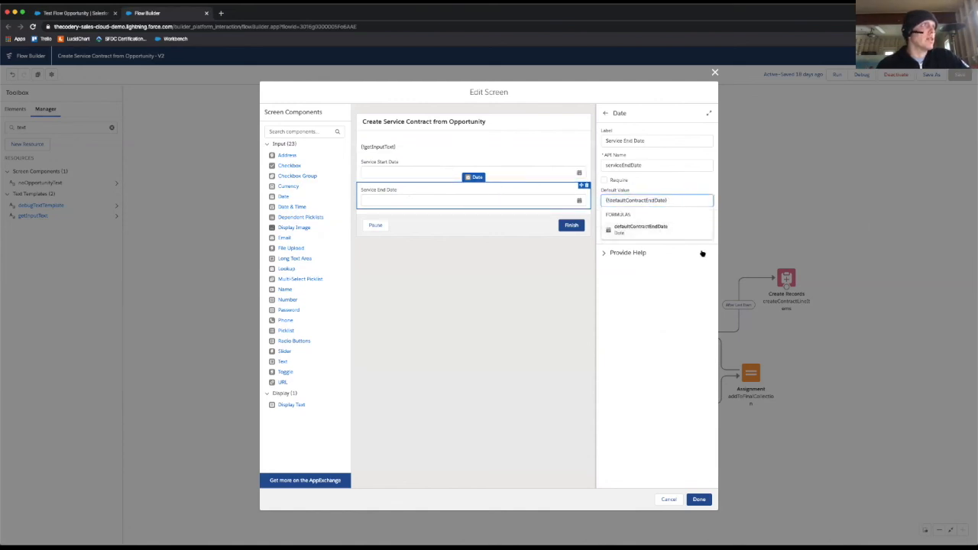
click(651, 234)
click(668, 499)
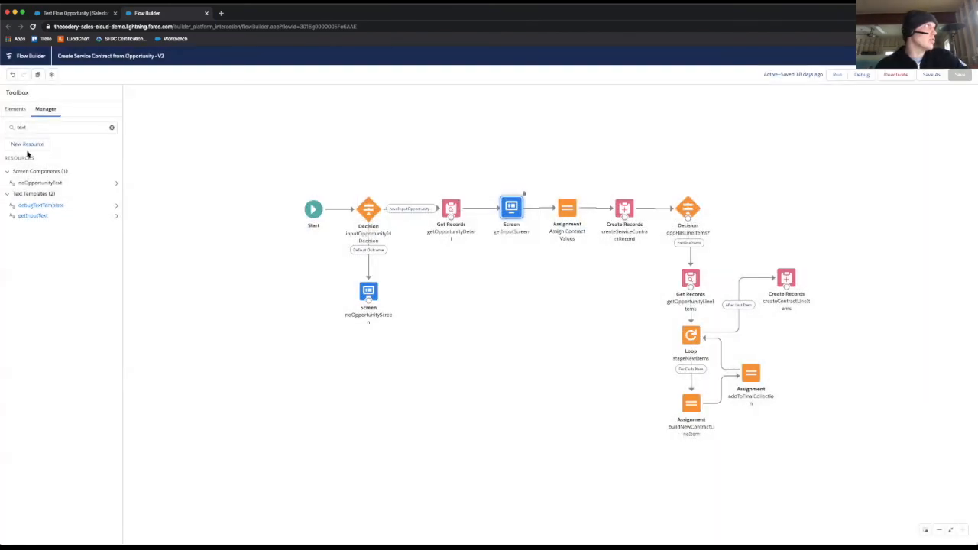
Step: Search the flow's resources for "default" and open the defaultContractEndDate formula
drag(45, 129, 2, 114)
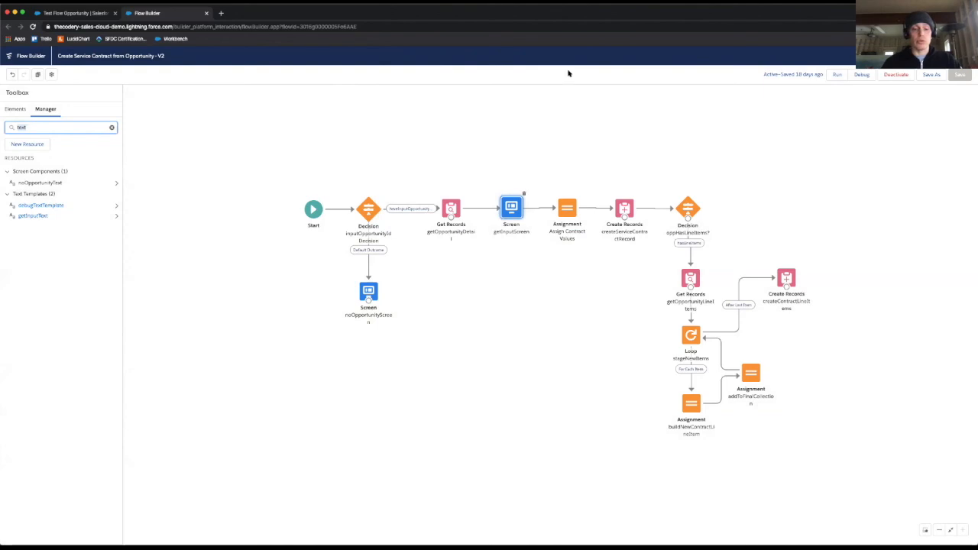
text(default)
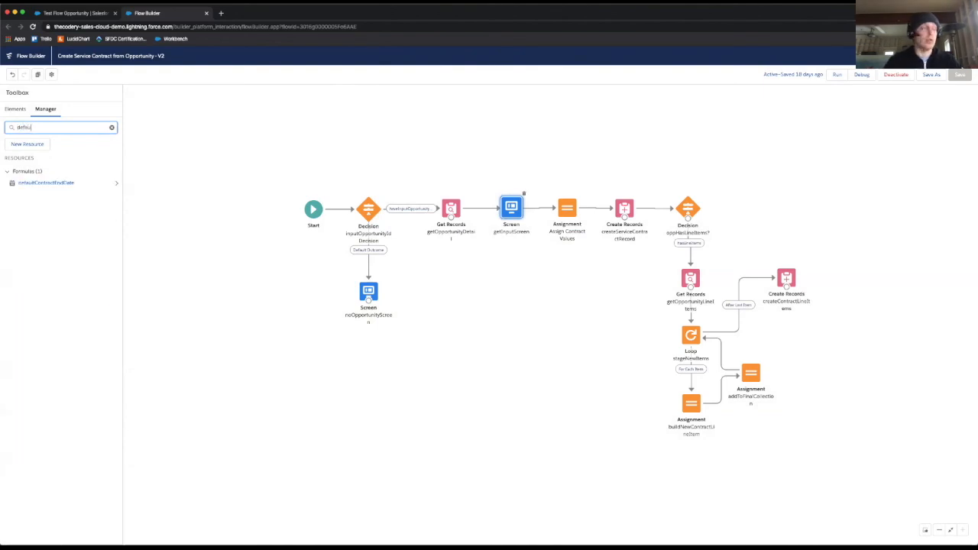
double_click(71, 186)
Step: Review the defaultContractEndDate formula's expression, description and API name, and close it without saving
click(351, 344)
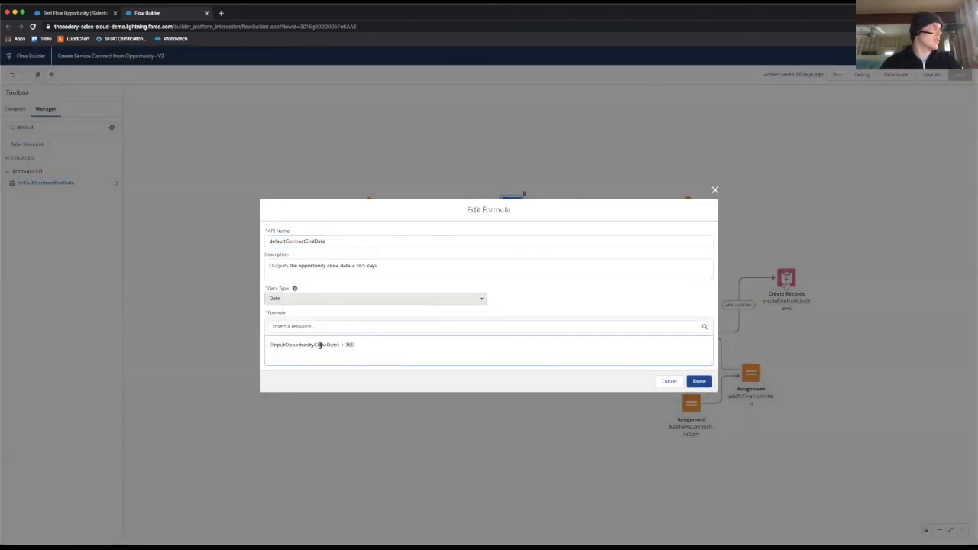
drag(314, 345, 449, 344)
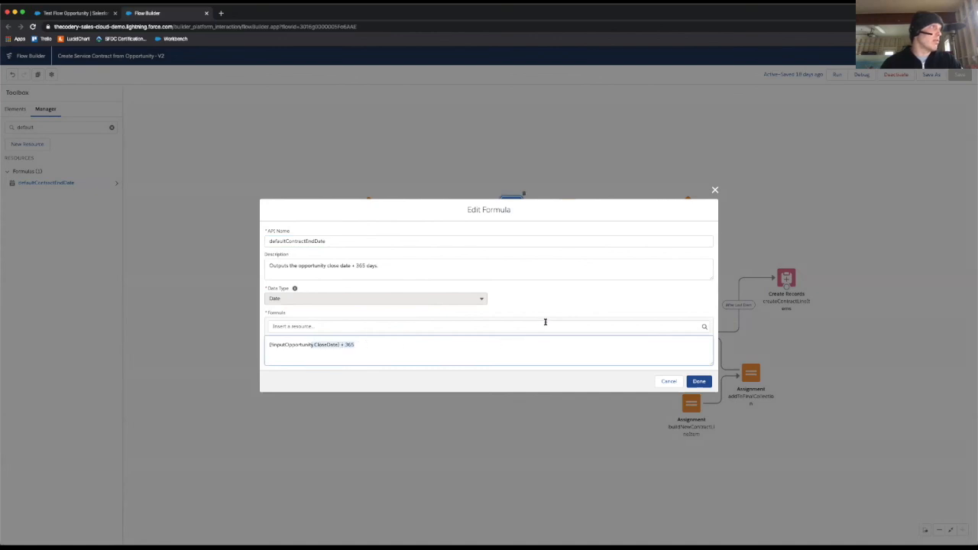
drag(288, 263, 441, 263)
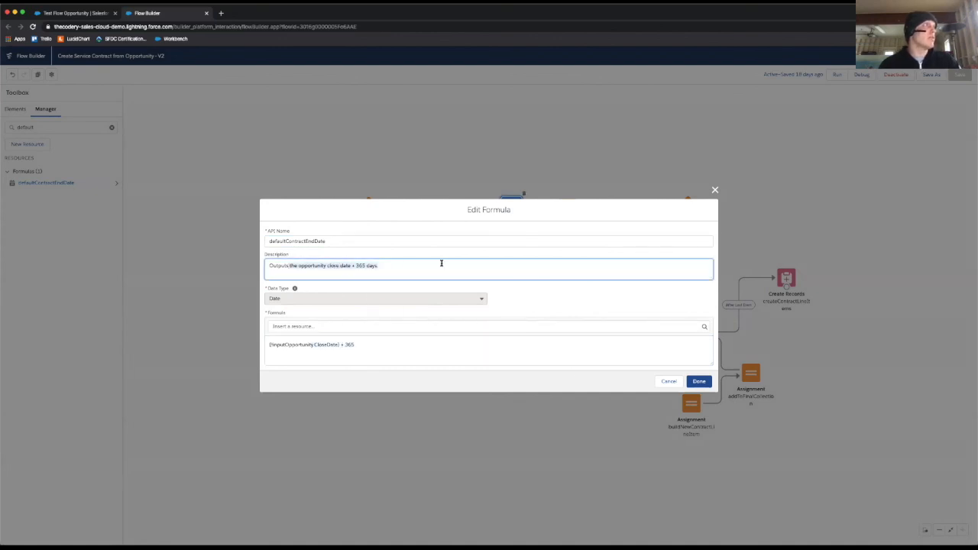
click(462, 265)
click(413, 355)
click(397, 243)
click(397, 263)
click(378, 343)
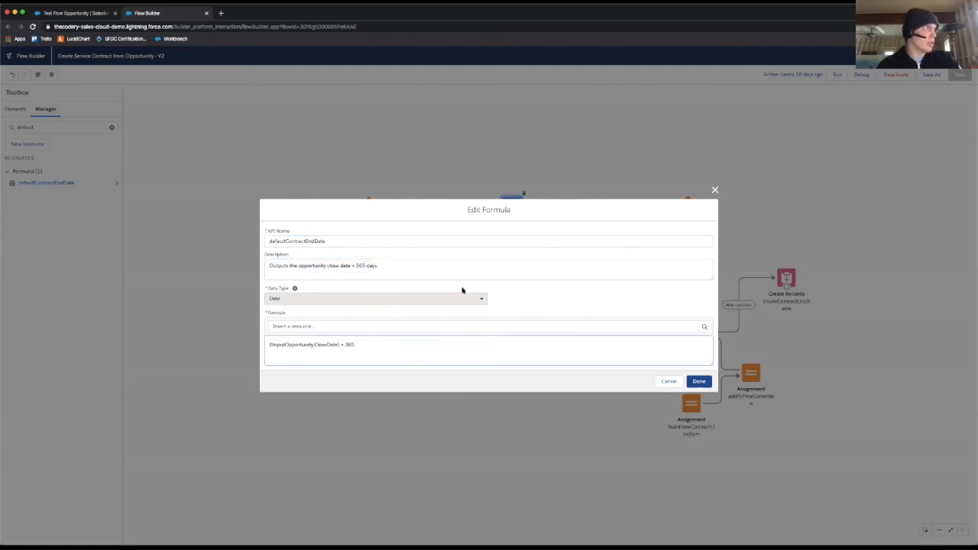
click(446, 270)
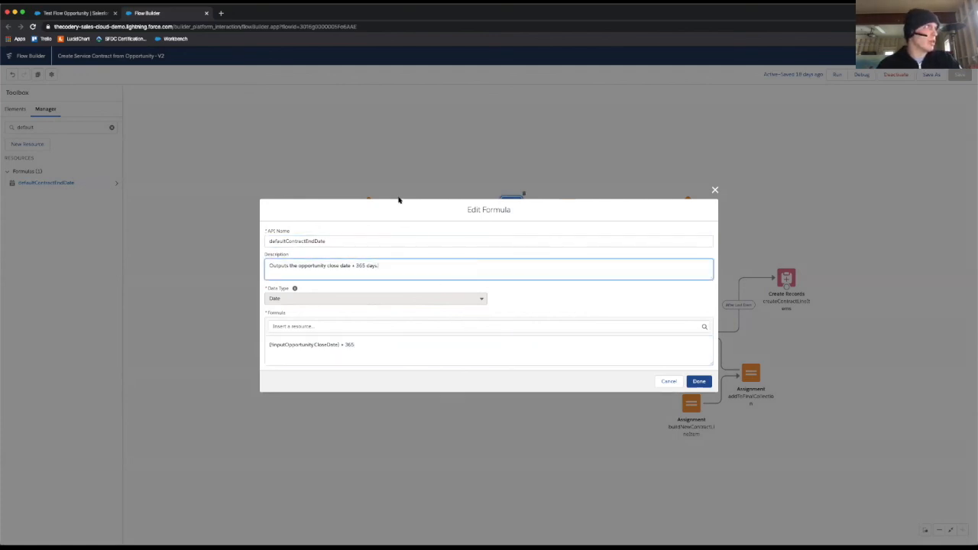
click(672, 384)
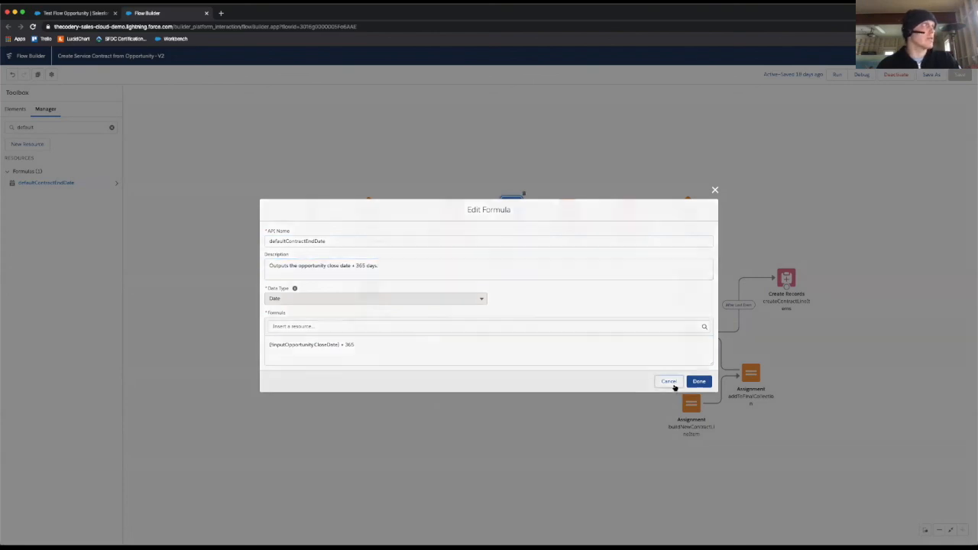
Step: Compare the close date on the Test Flow Opportunity record with the Service End Date prefilled in its embedded flow
click(511, 210)
click(70, 13)
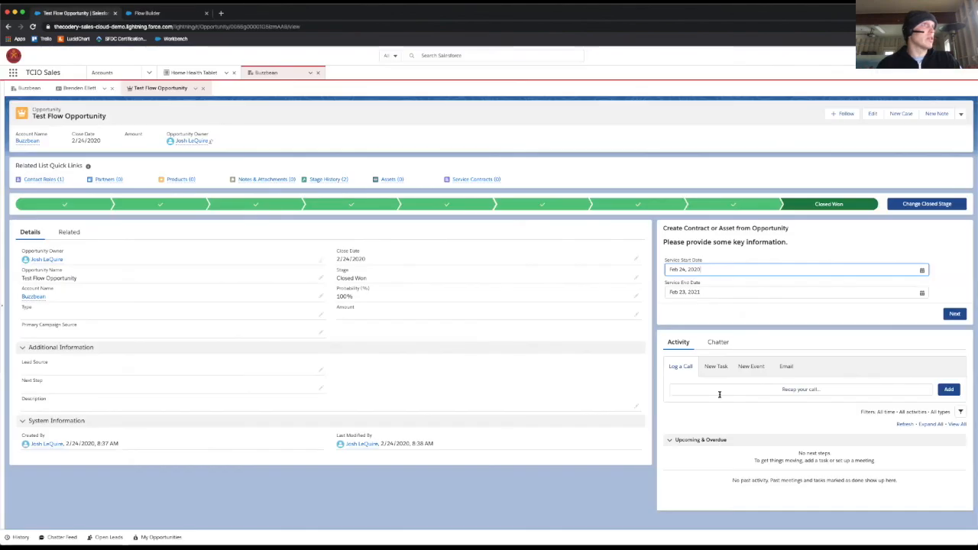
drag(336, 259, 381, 259)
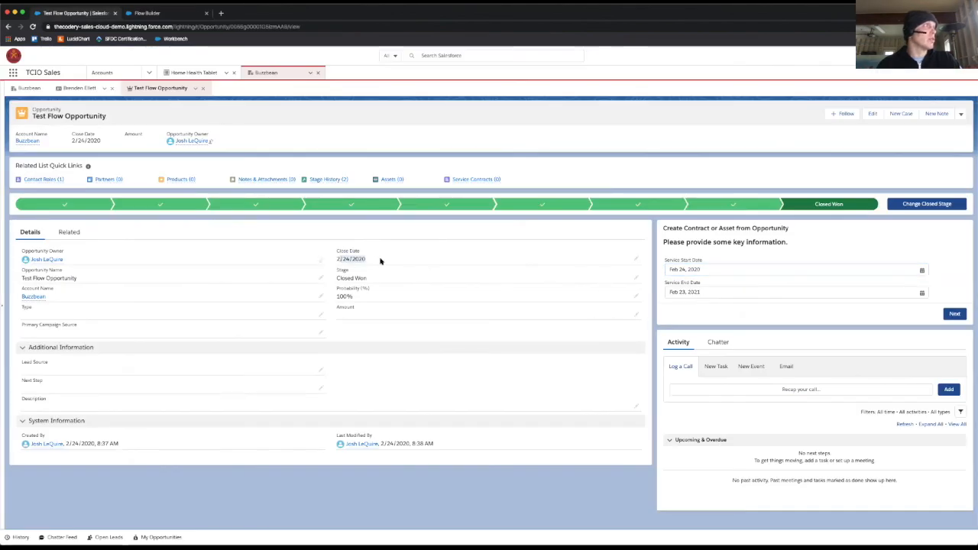
click(745, 291)
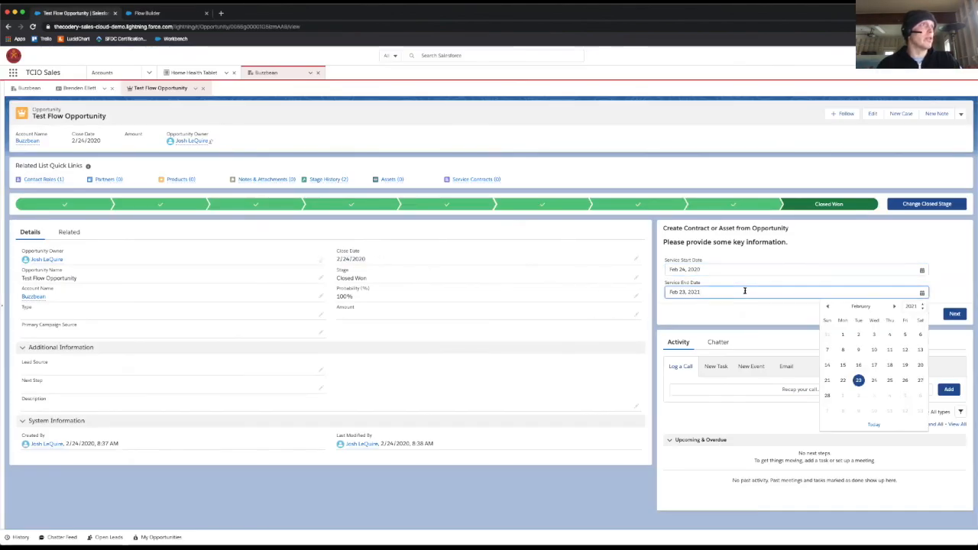
click(725, 303)
drag(671, 292, 704, 291)
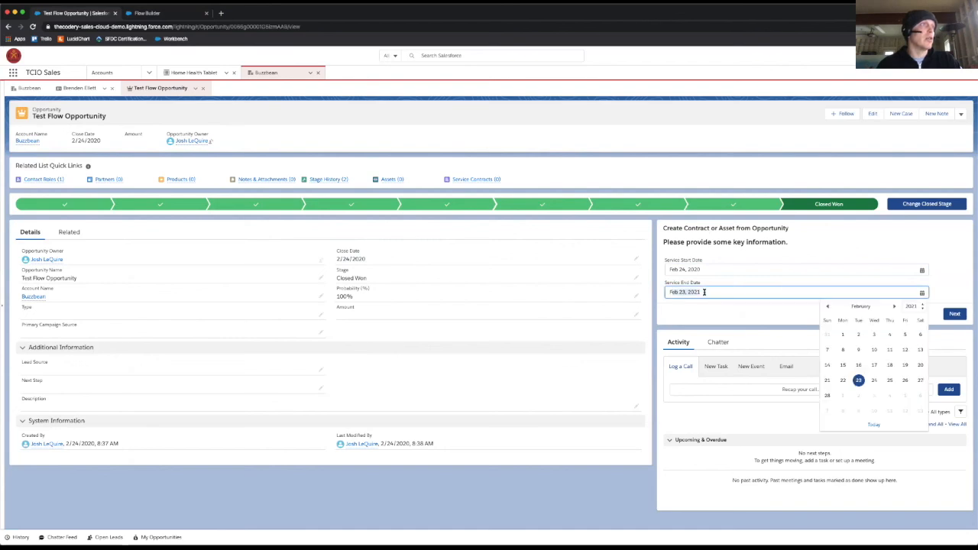
click(678, 303)
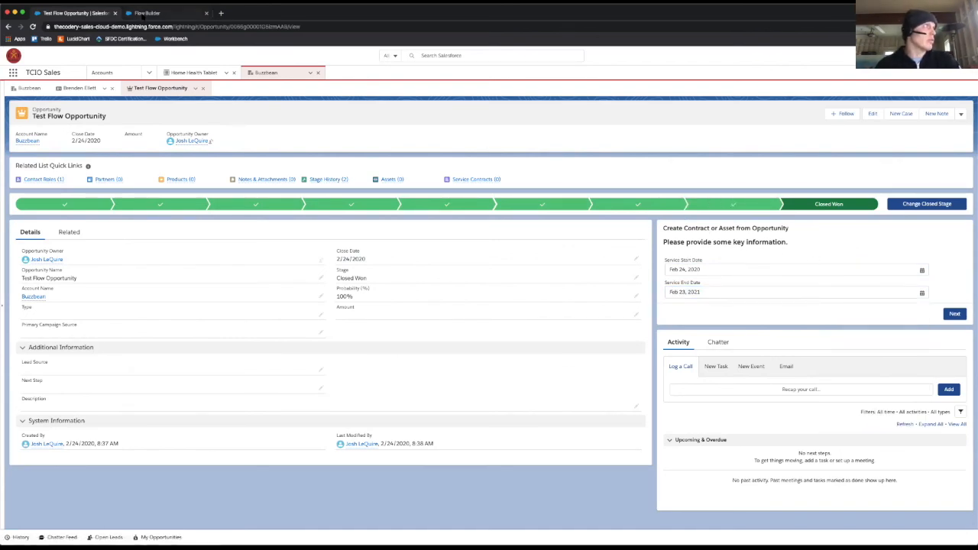
Step: Return to the flow, examine the outputContract variable in the Assign Contract Values assignment, and close it without saving
click(142, 14)
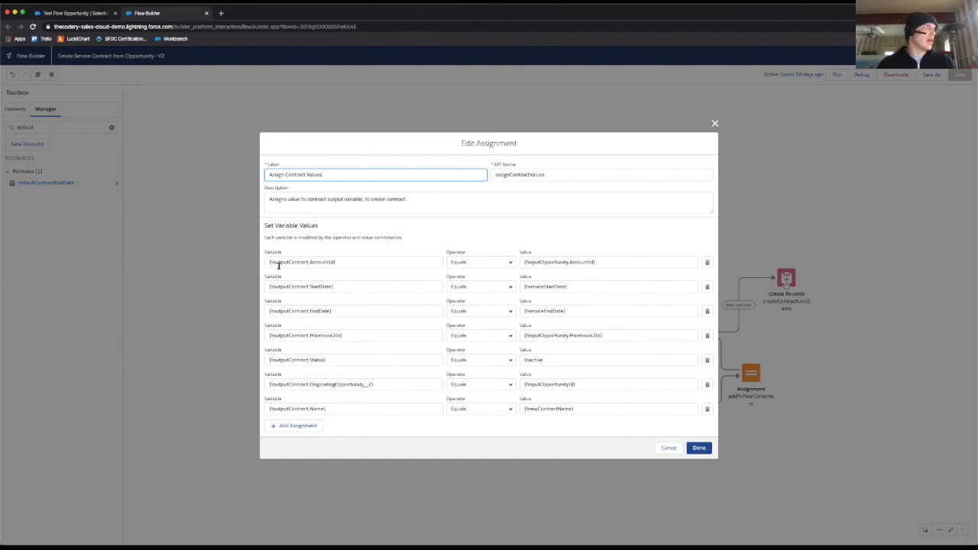
drag(271, 262, 306, 259)
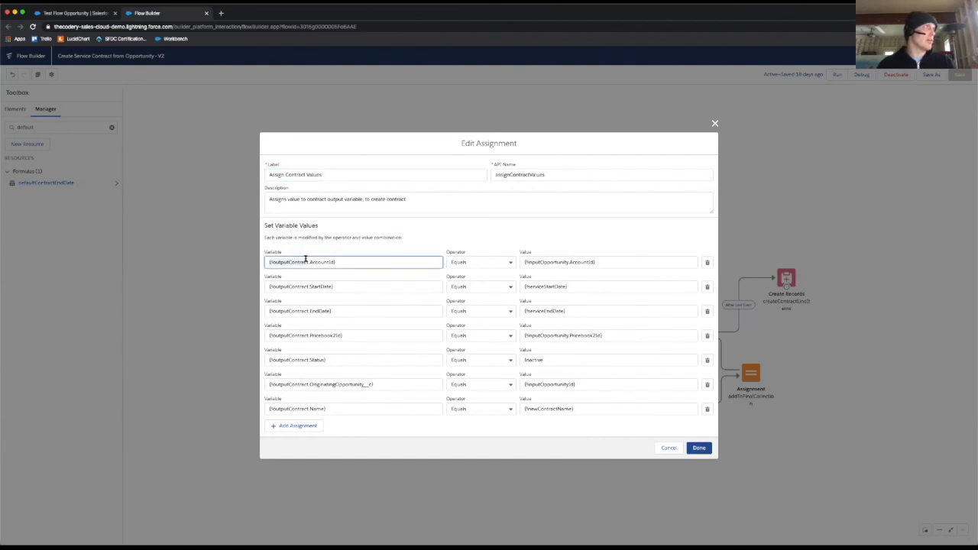
click(667, 448)
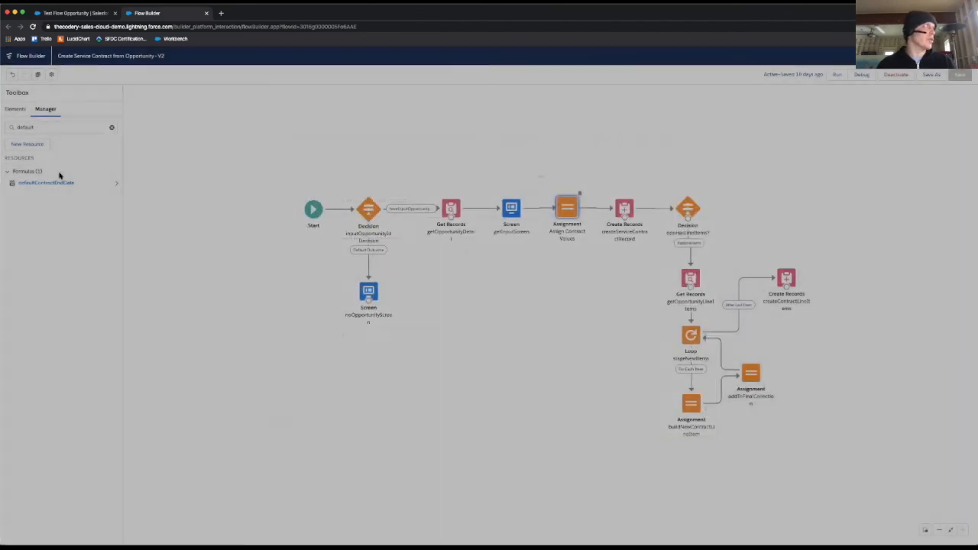
Step: Search the flow's resources for "output"
click(66, 126)
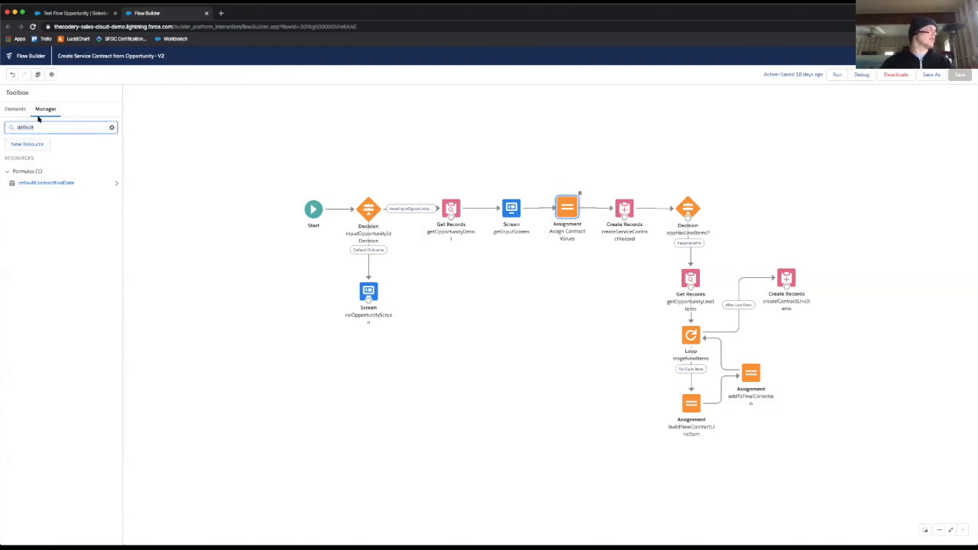
double_click(81, 127)
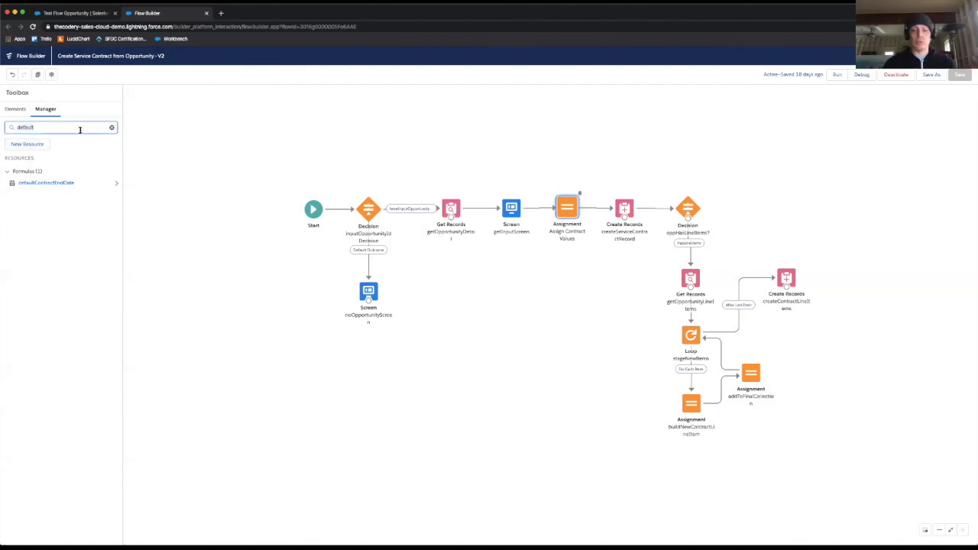
text(output)
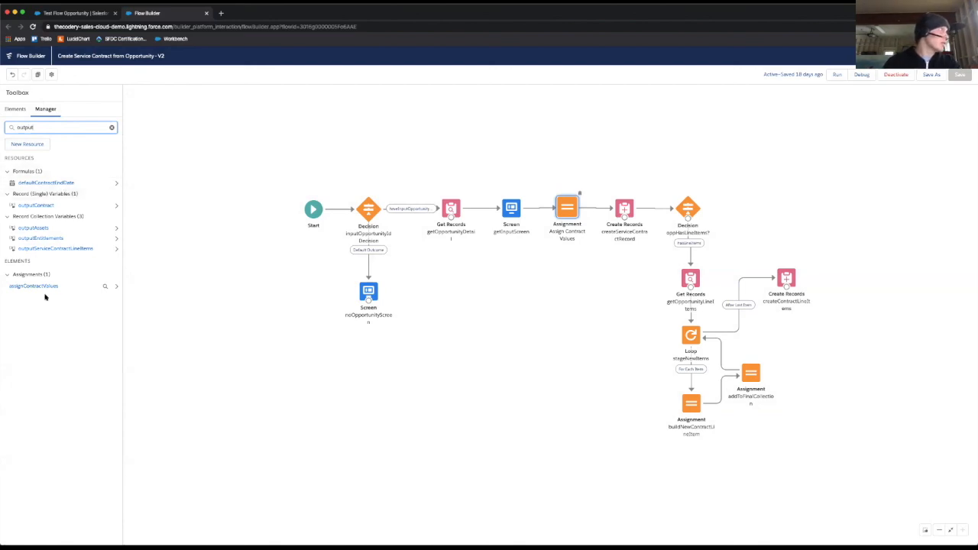
Step: Examine the outputContract variable's description, data type and object, and close it without saving
click(35, 205)
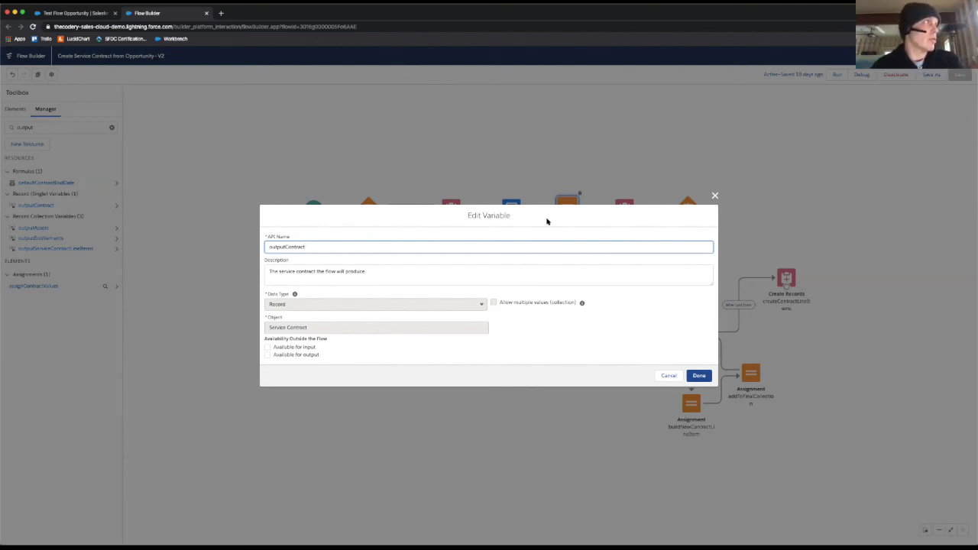
click(381, 276)
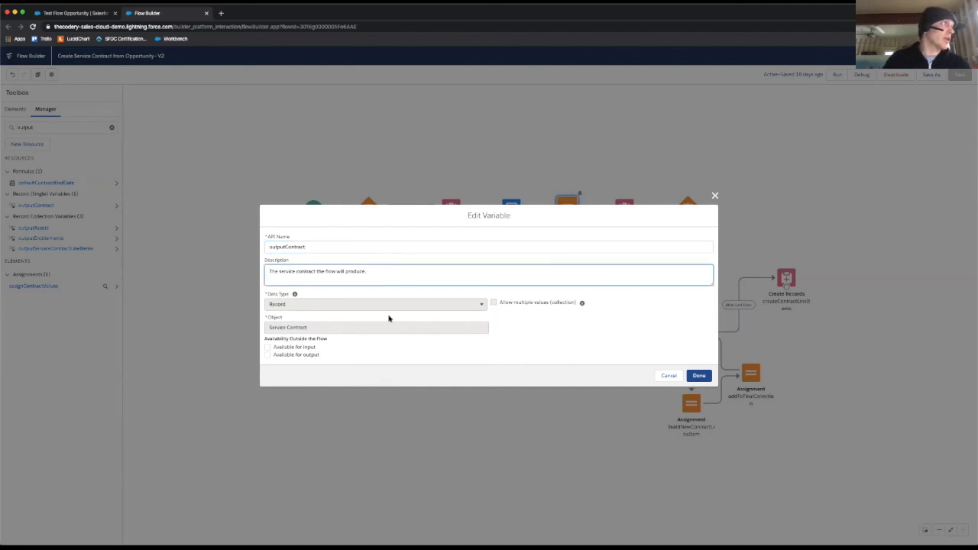
click(317, 308)
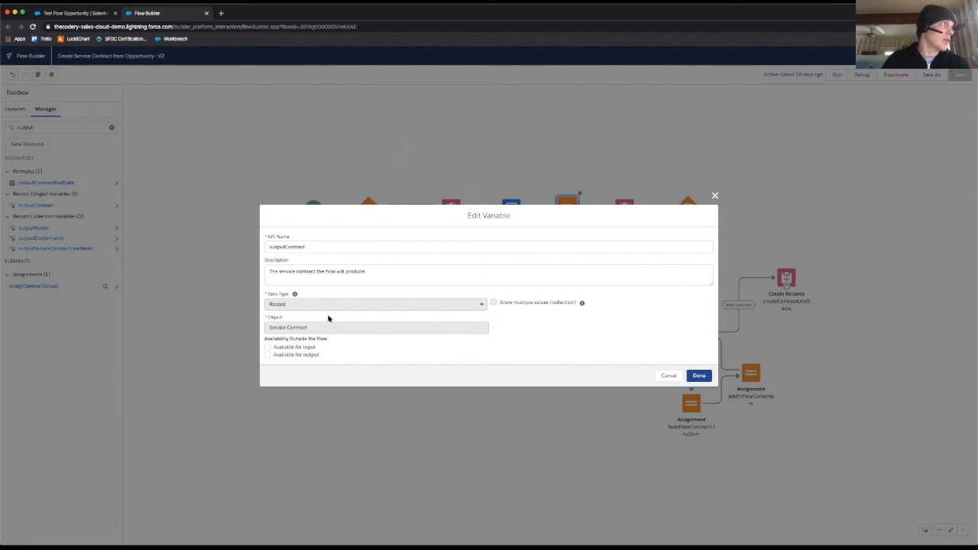
click(675, 374)
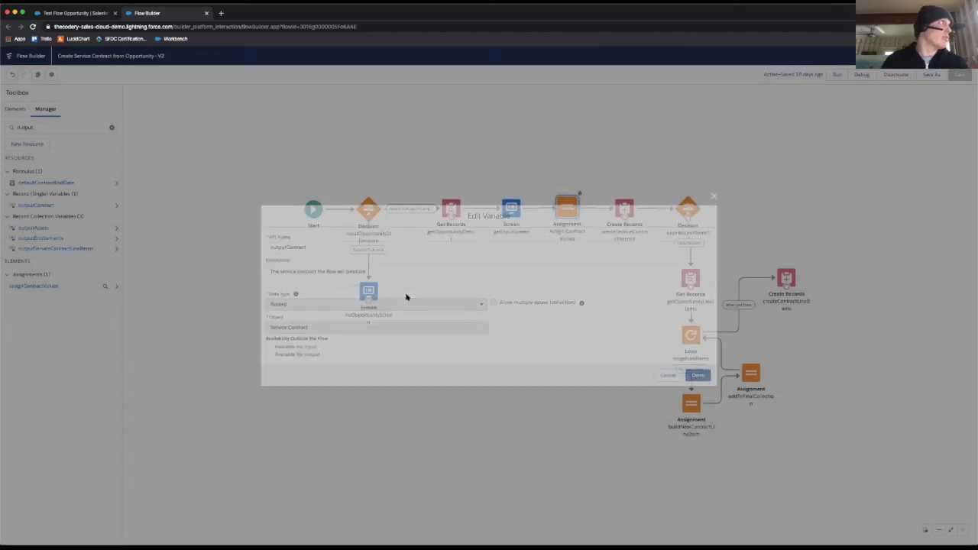
Step: Start a new variable resource with the API name demoVariable and the description "Just for the demo!"
click(28, 145)
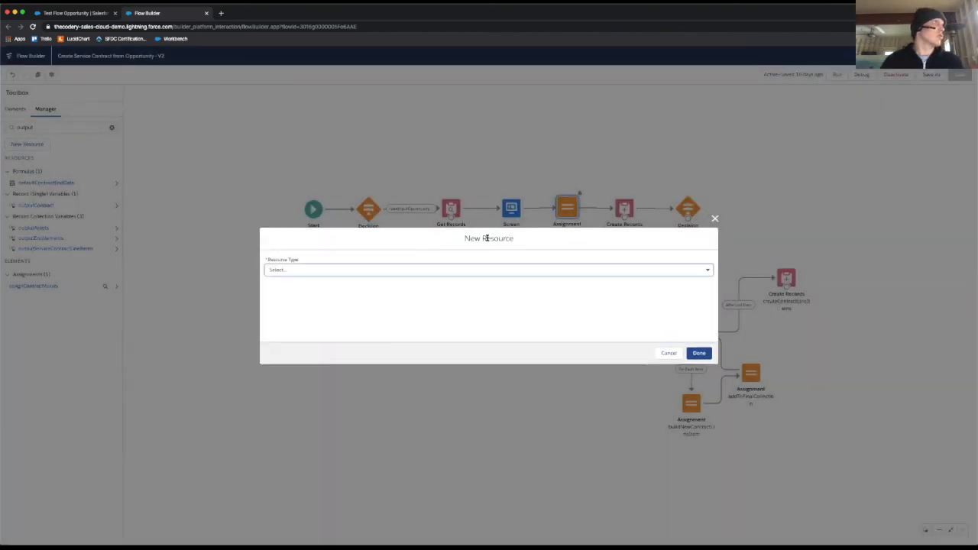
click(385, 271)
click(335, 284)
key(Tab)
text(demoVariable)
key(Tab)
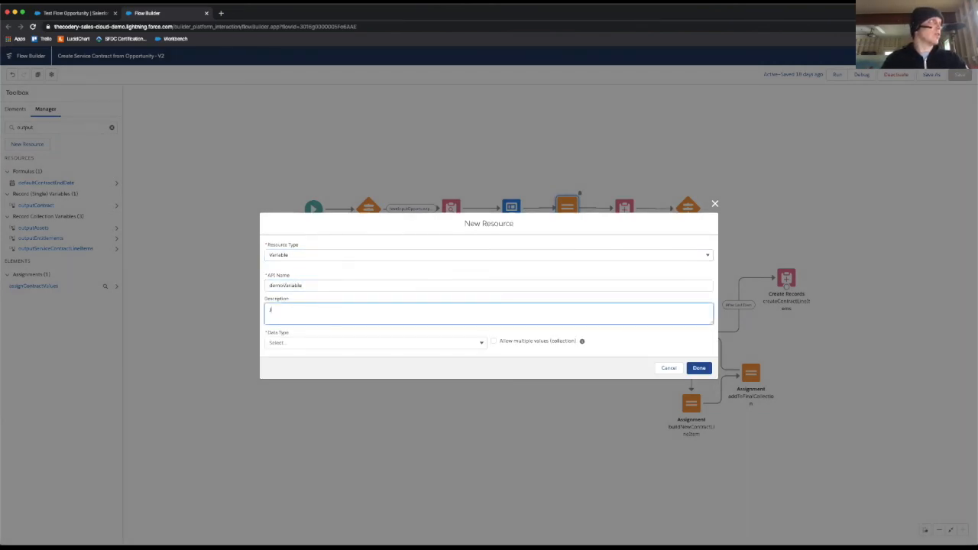
text(Just for the demo!)
Step: Set the new variable's data type to Record and, after searching for "service" and "entitlement", its object to Entitlement
click(394, 342)
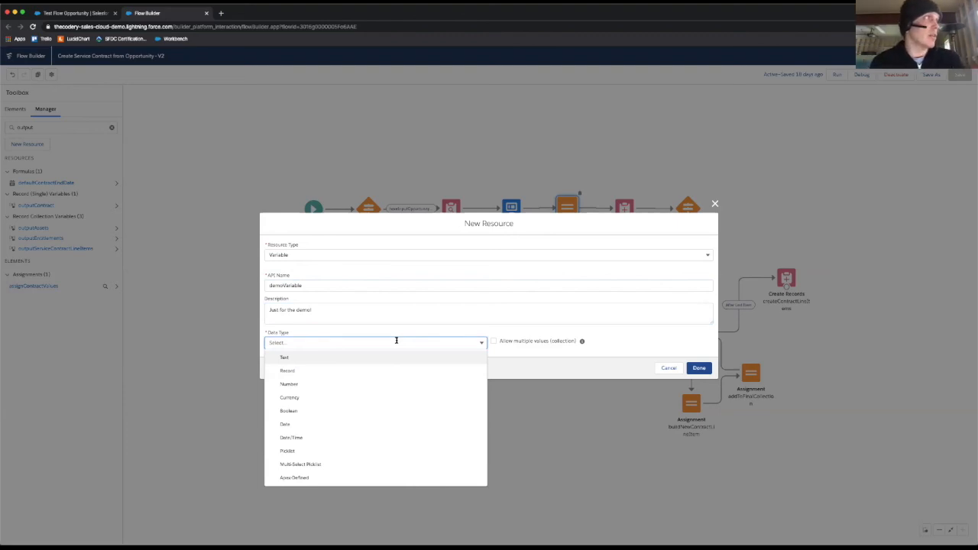
click(364, 370)
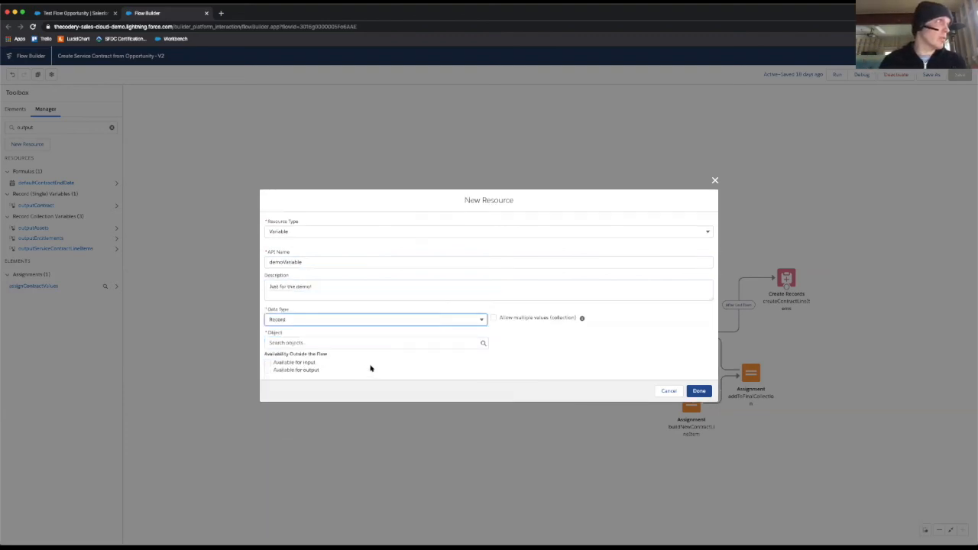
click(384, 345)
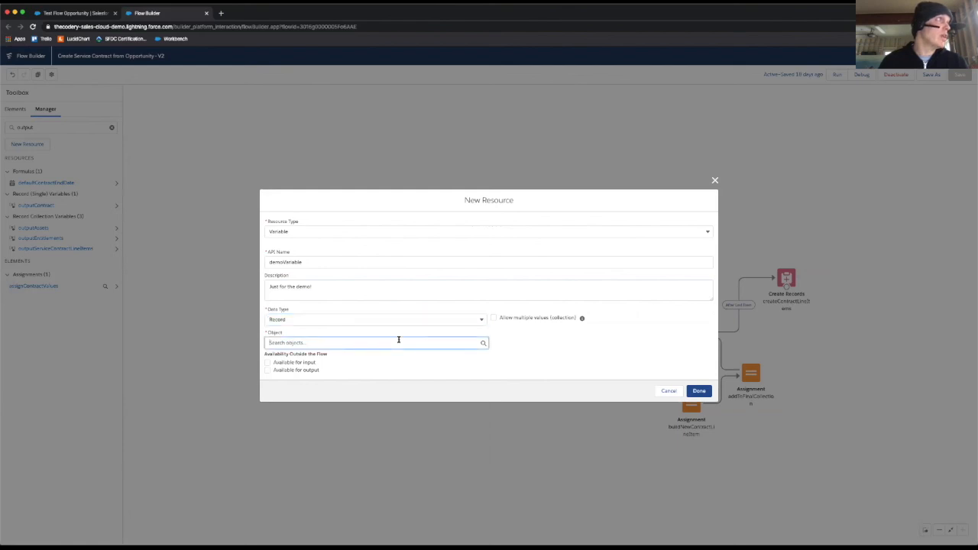
click(398, 339)
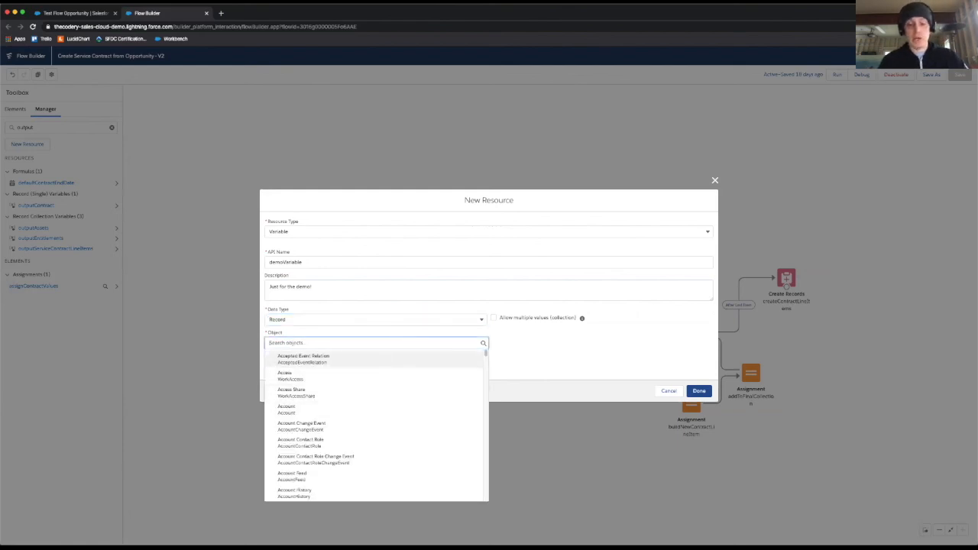
text(service)
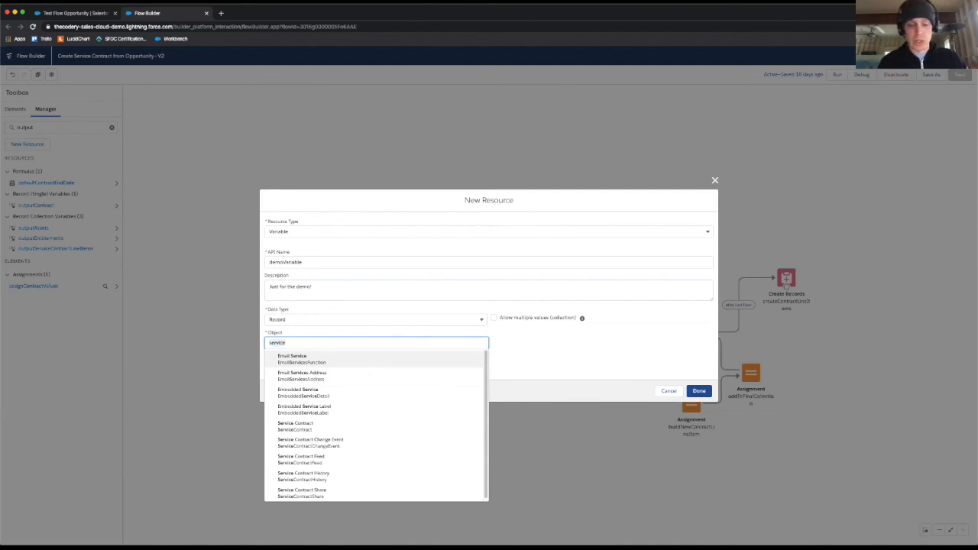
text(entitlement)
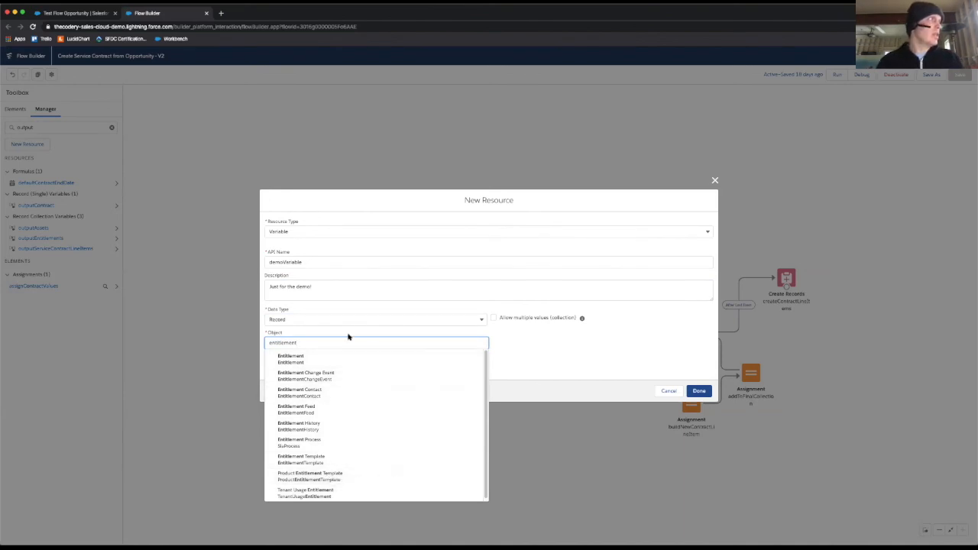
click(286, 359)
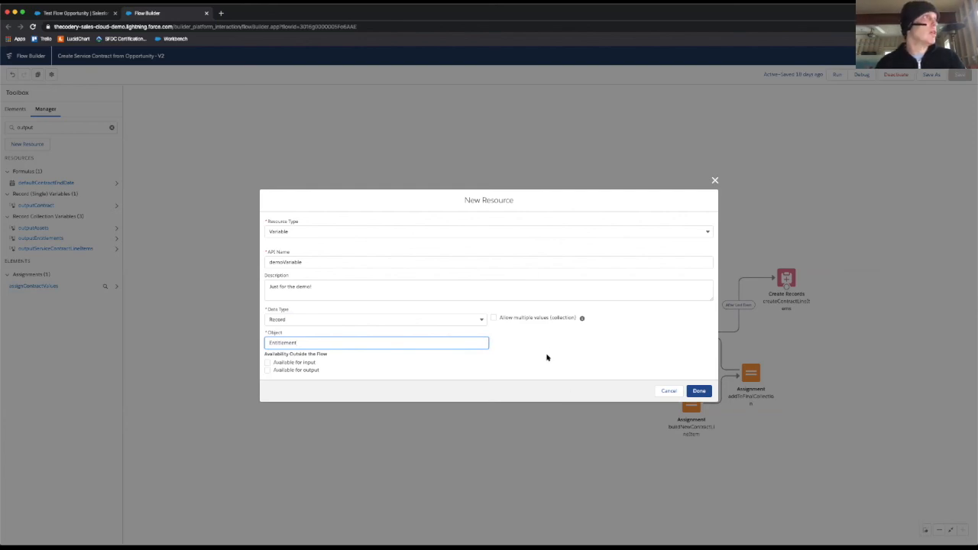
Step: Try the new variable's availability options for input and output, and discard the new resource
click(297, 363)
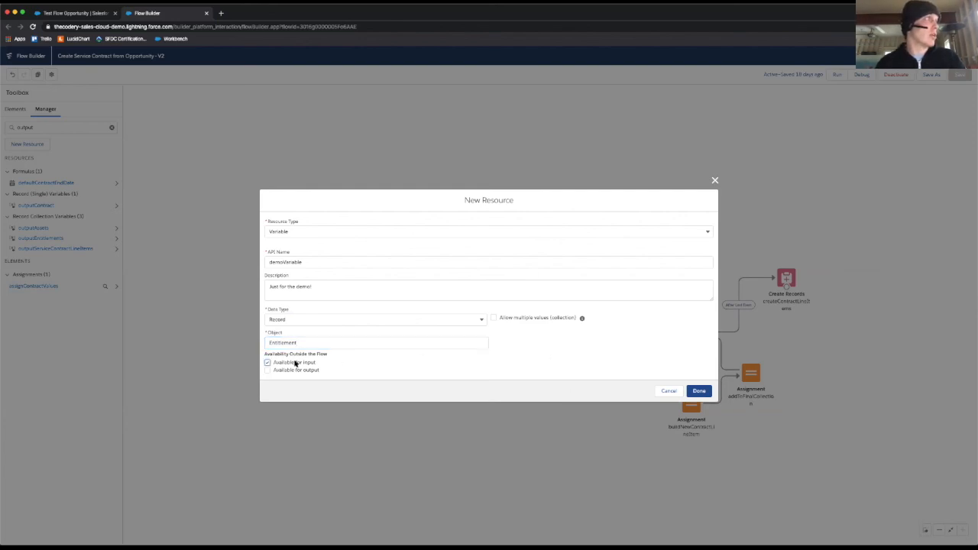
click(287, 371)
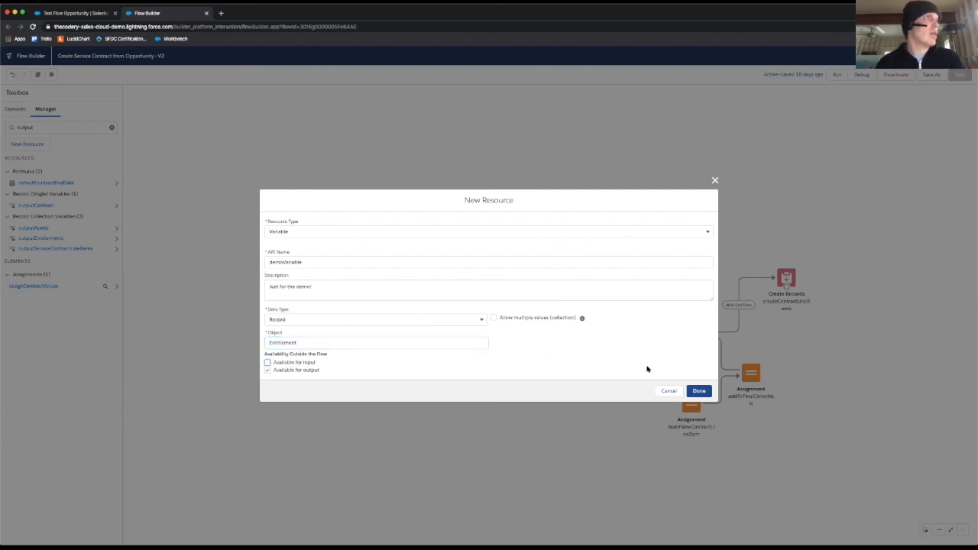
click(663, 390)
Step: Search the flow's resources for "input"
click(28, 127)
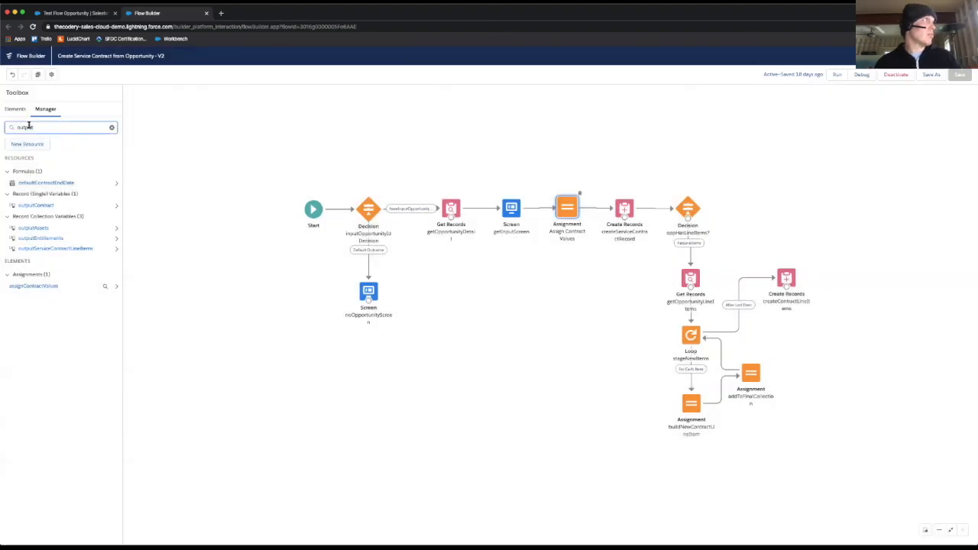
double_click(29, 127)
text(inpout)
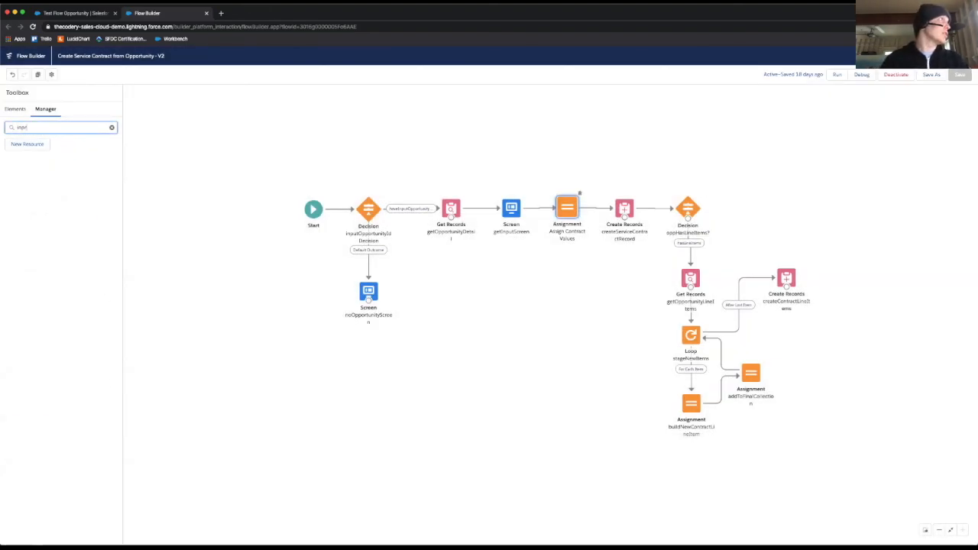
key(BackSpace)
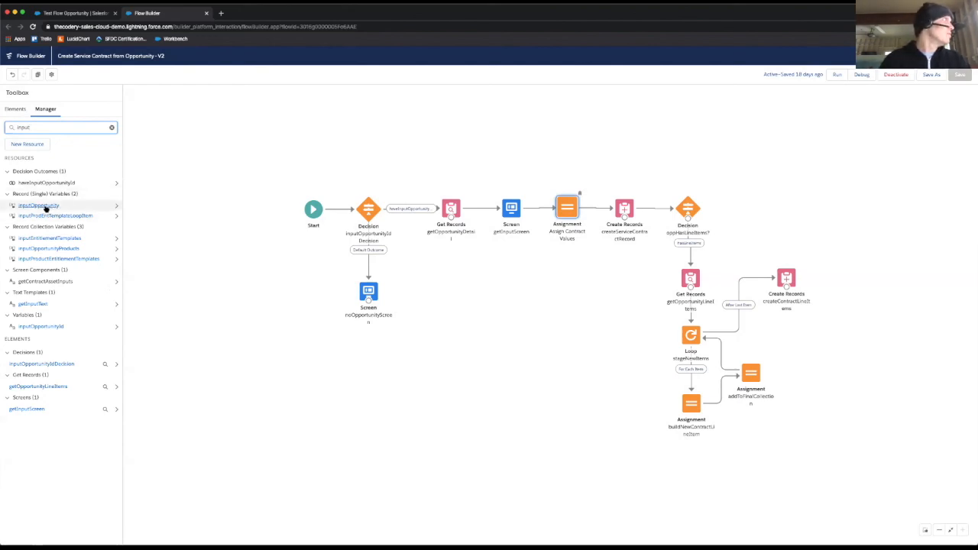
Step: Review the inputOpportunityId variable's input availability, look at the Test Flow Opportunity record with its embedded flow, and close the variable without saving
click(41, 327)
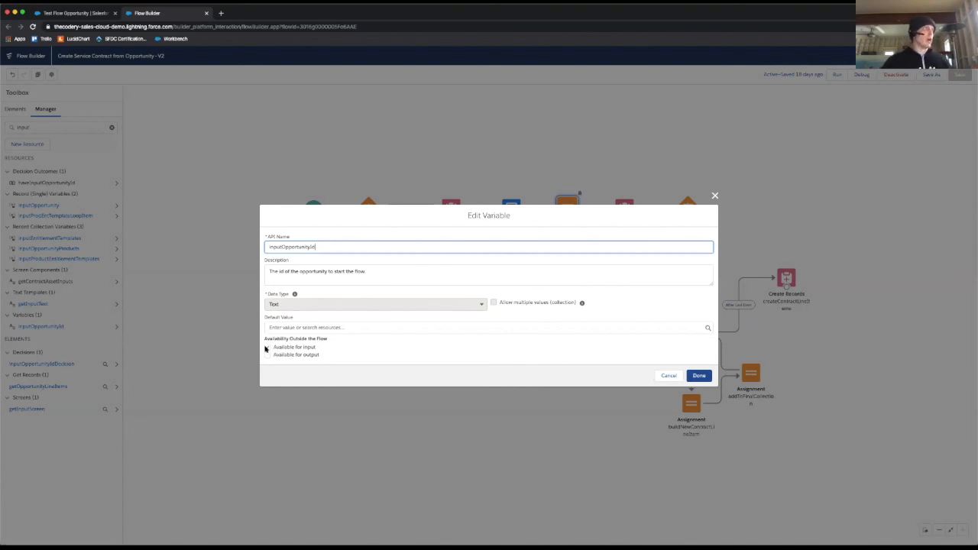
click(267, 348)
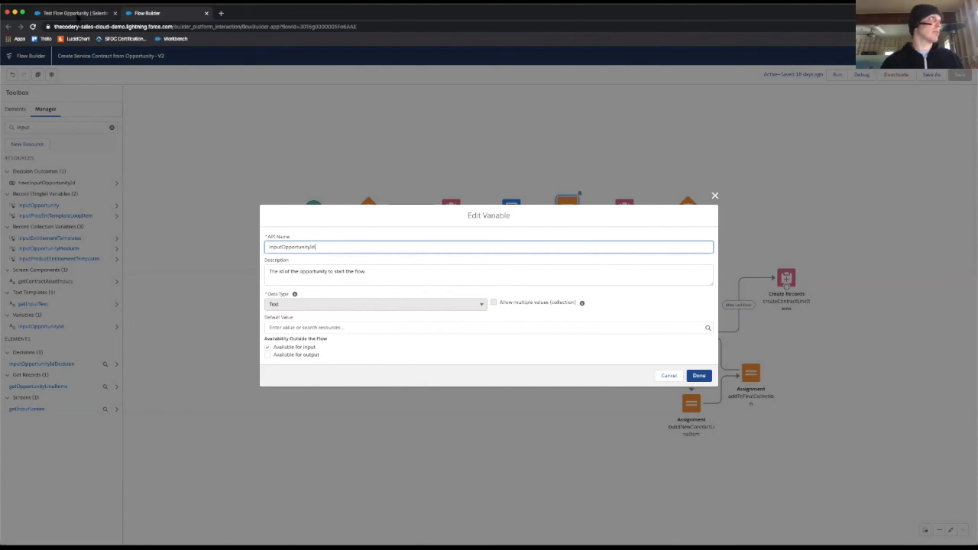
click(77, 13)
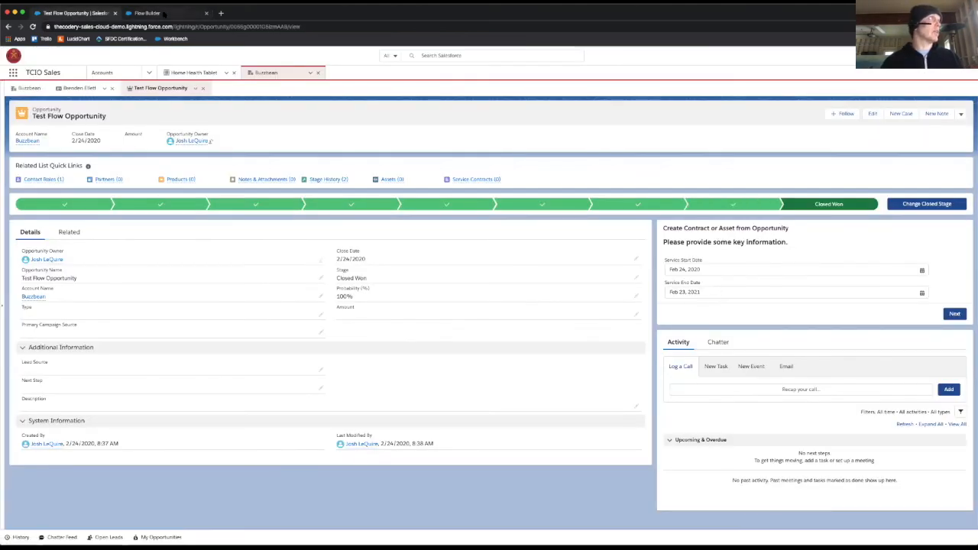
click(166, 14)
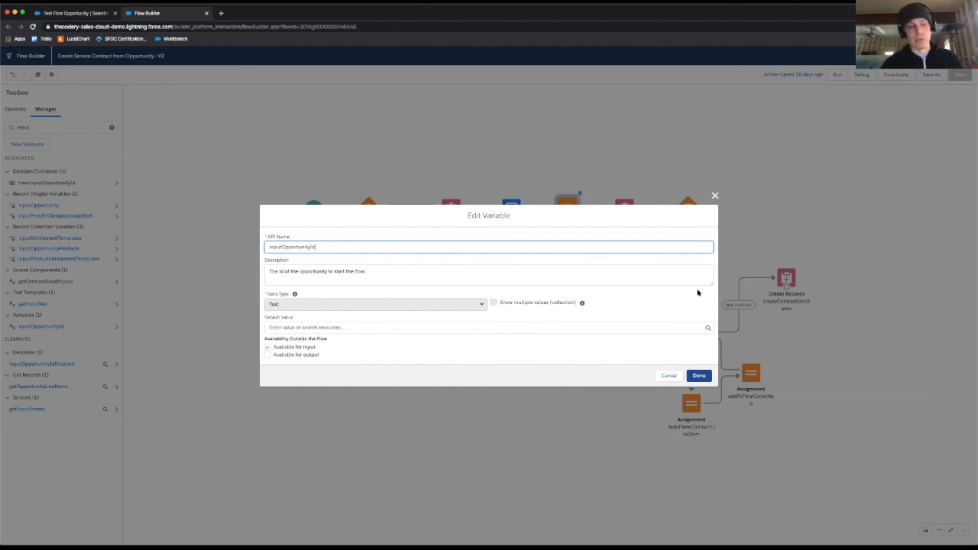
click(668, 375)
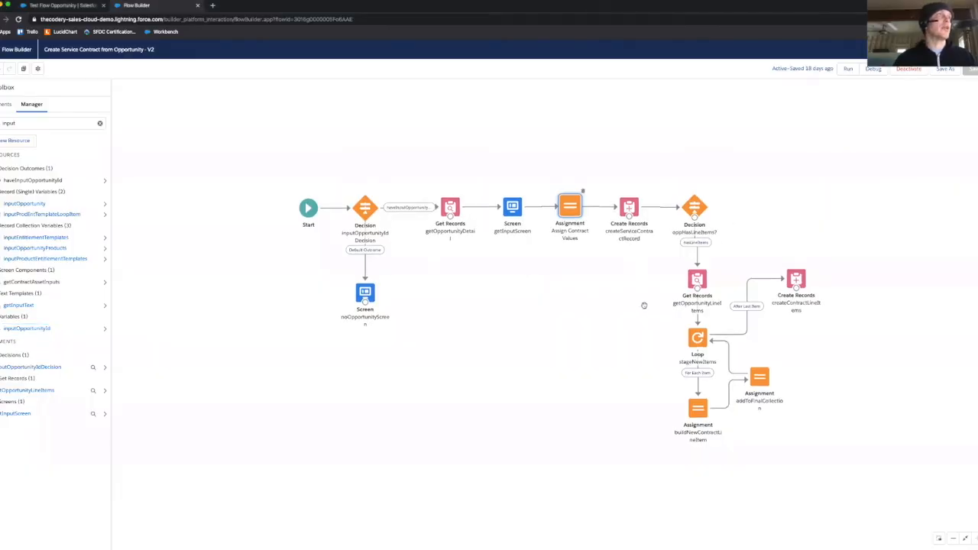
Step: Examine the StartDate and EndDate values in the Assign Contract Values assignment against the service date fields on the Test Flow Opportunity record
double_click(563, 214)
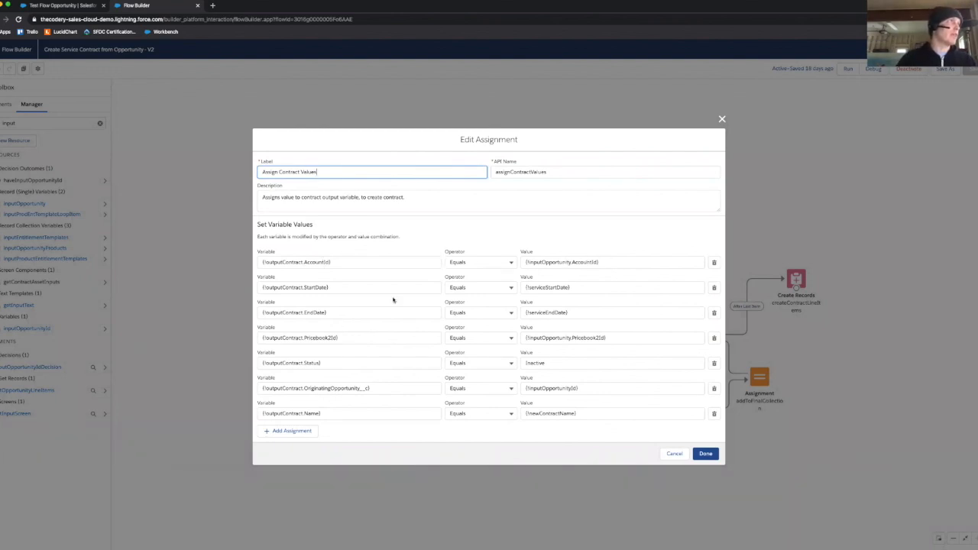
click(531, 288)
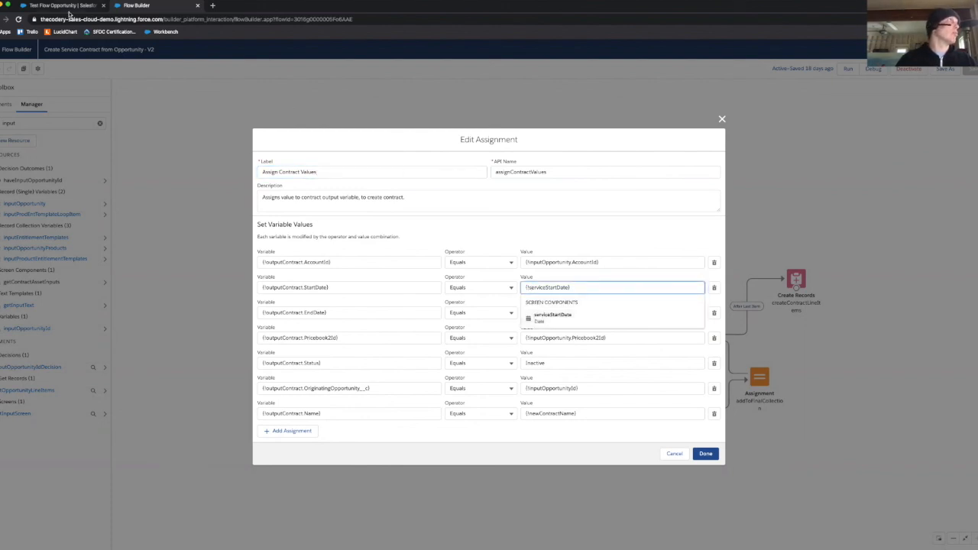
click(70, 7)
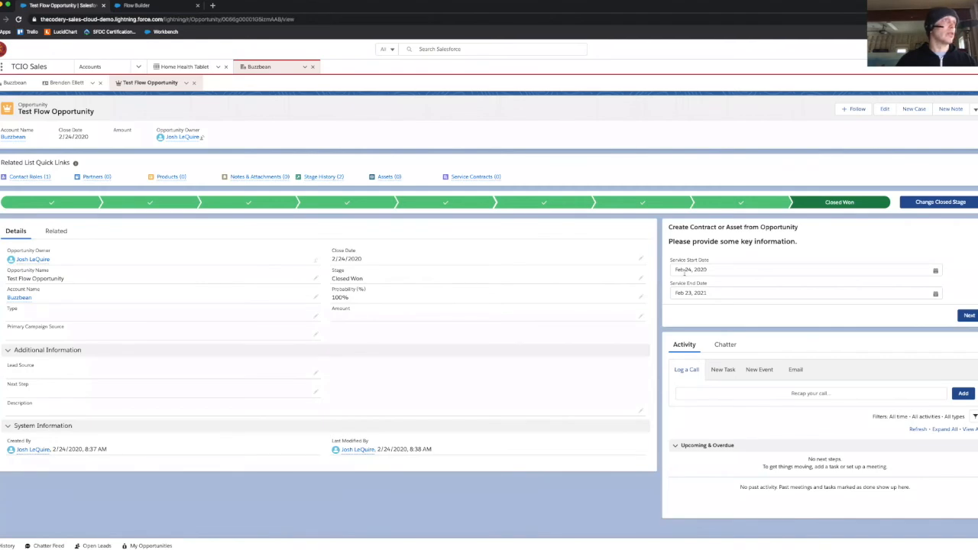
click(141, 6)
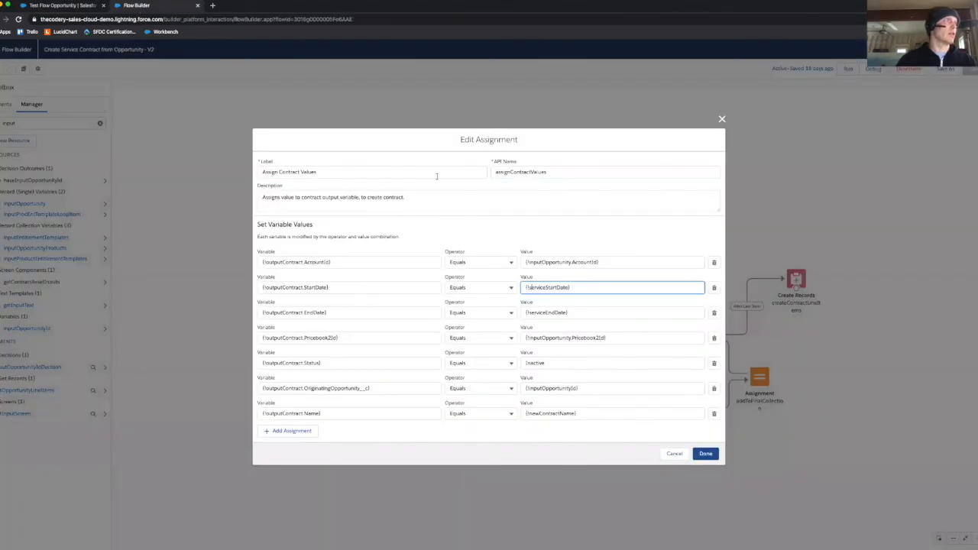
click(593, 287)
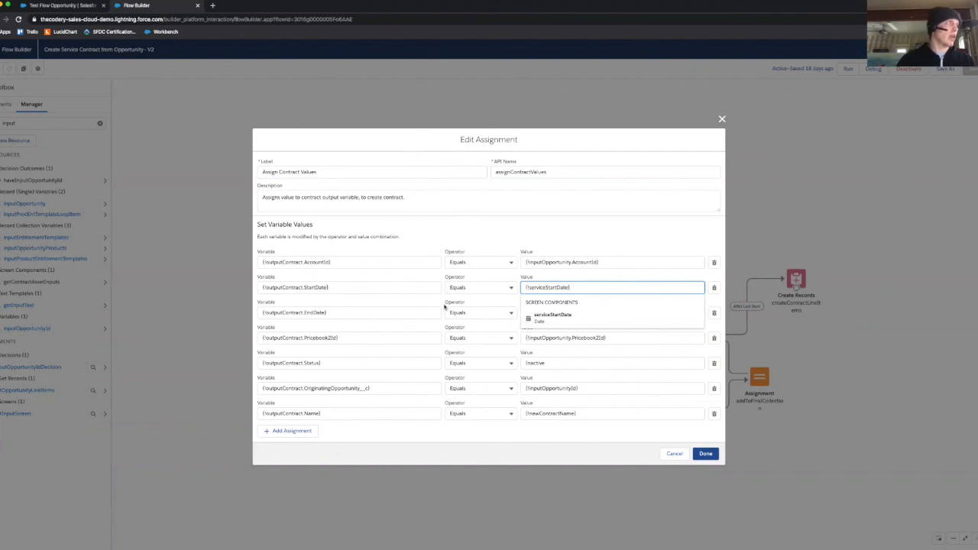
click(410, 300)
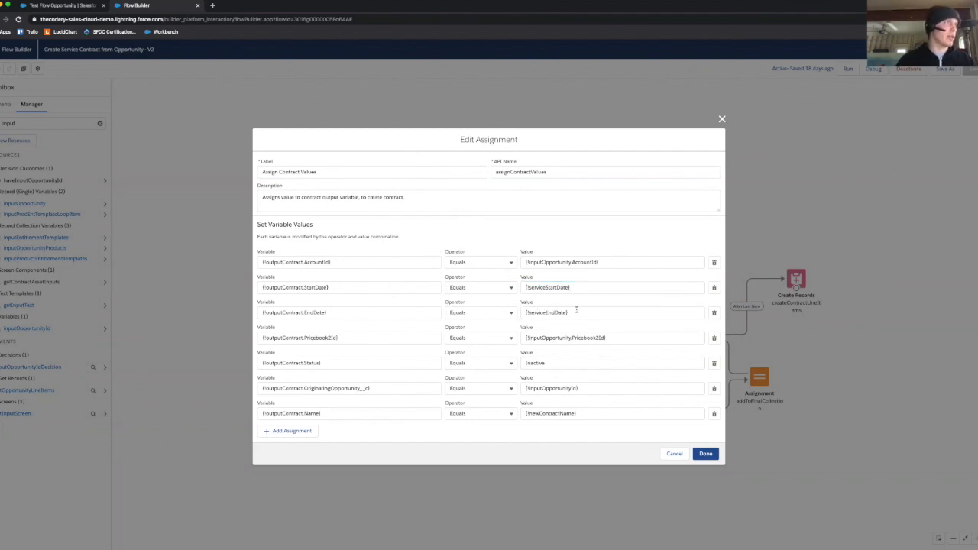
click(576, 311)
click(432, 306)
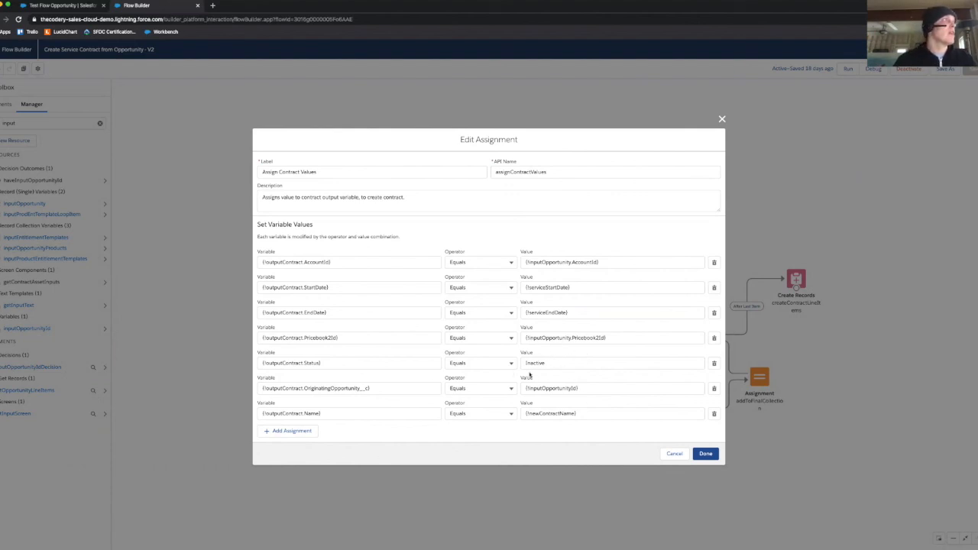
Step: Examine the assignment's OriginatingOpportunity__c variable and the newContractName value assigned to the contract's name
click(305, 388)
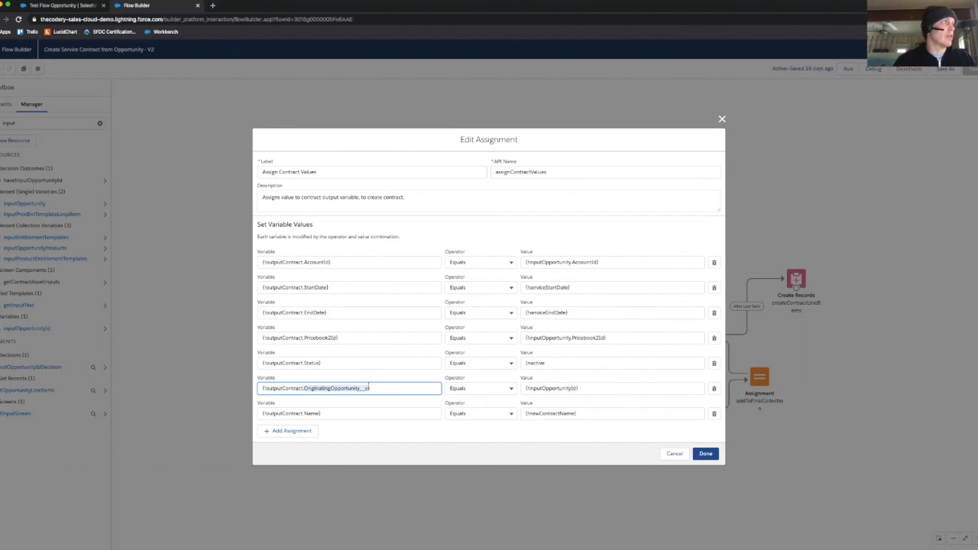
drag(368, 387, 368, 387)
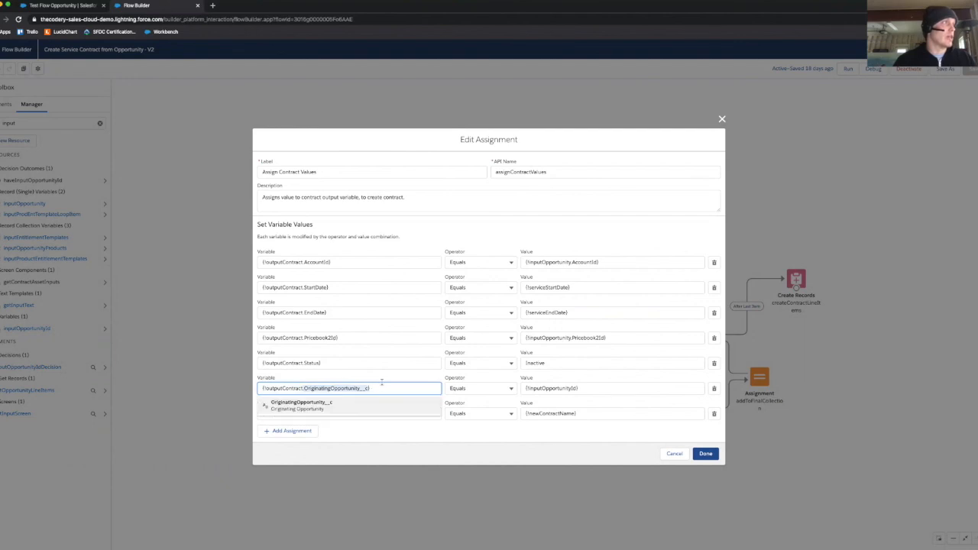
click(355, 380)
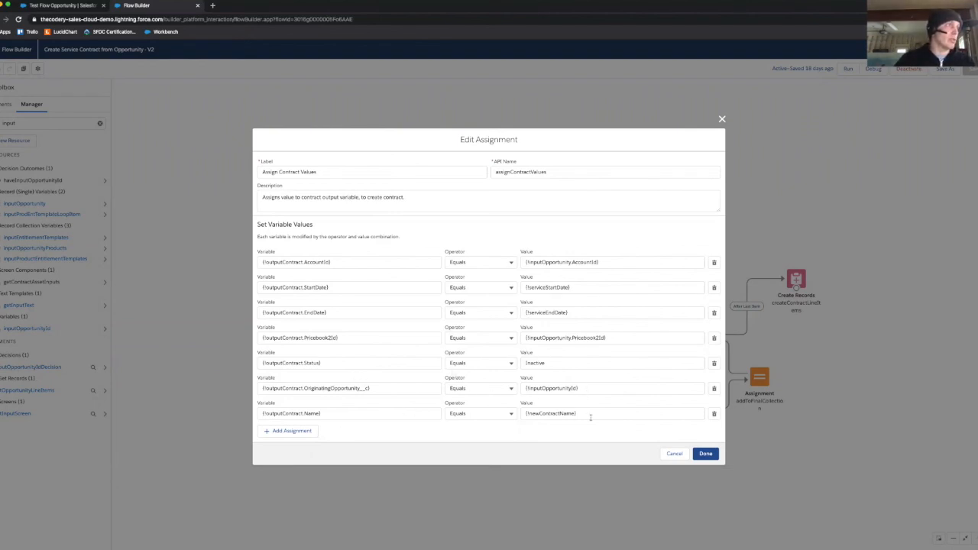
click(578, 413)
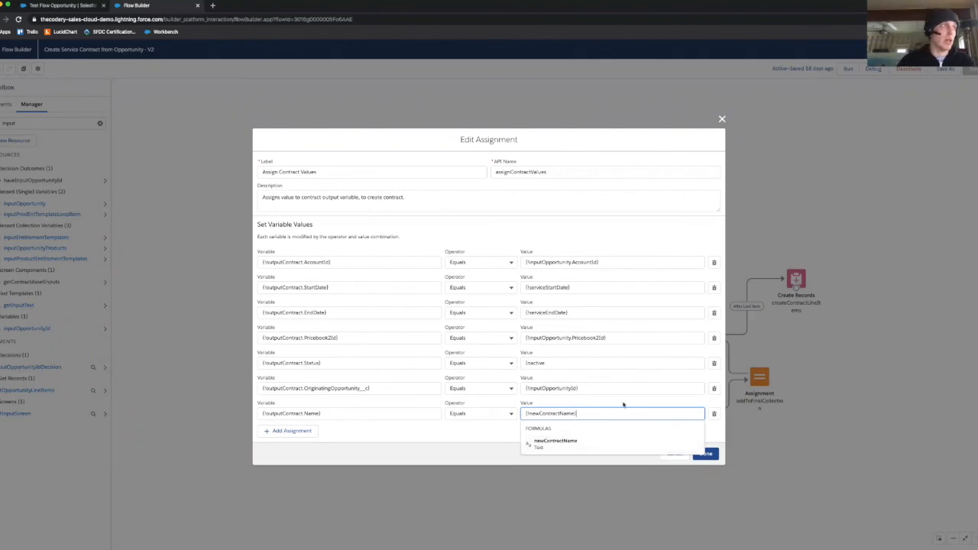
click(487, 435)
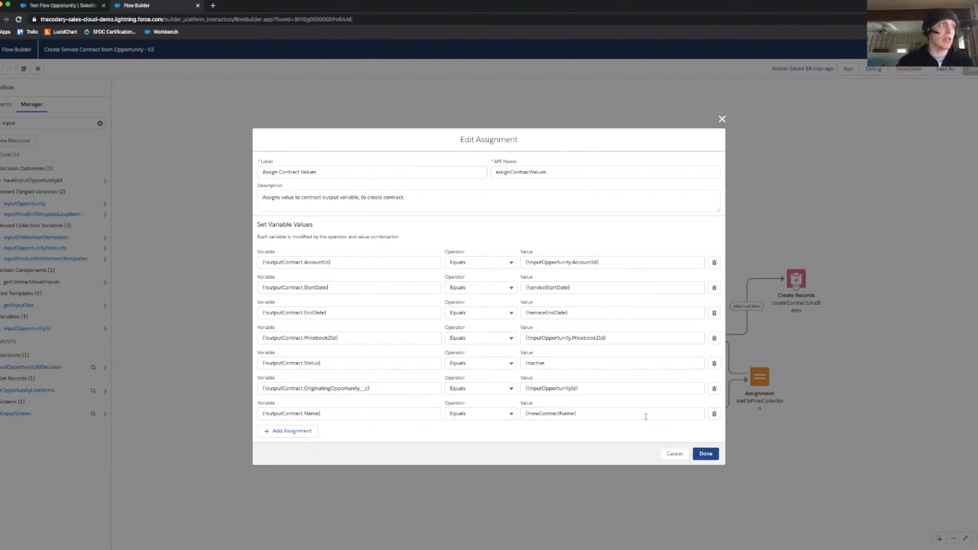
Step: Close the Assign Contract Values assignment without saving, and review the createServiceContractRecord element's record count, field-setting option and outputContract record variable
click(672, 455)
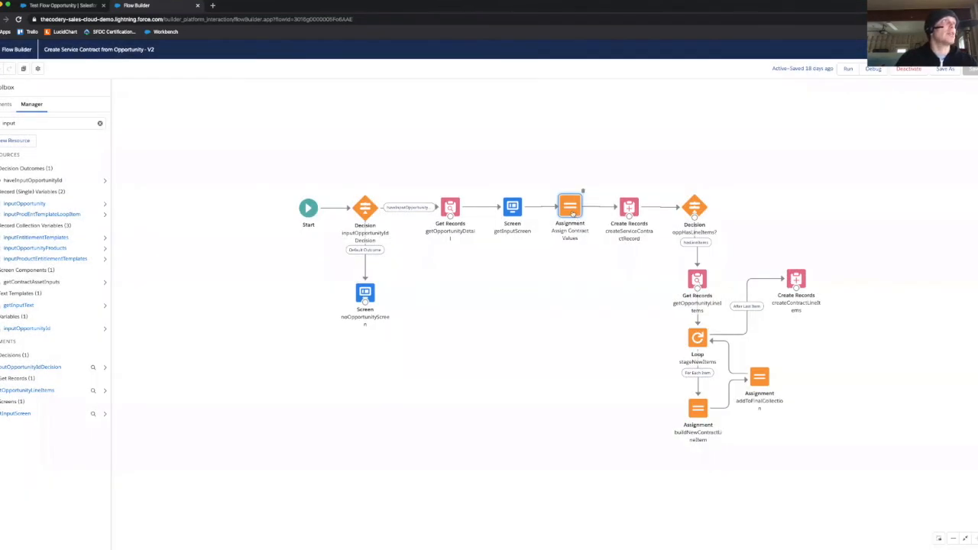
double_click(629, 209)
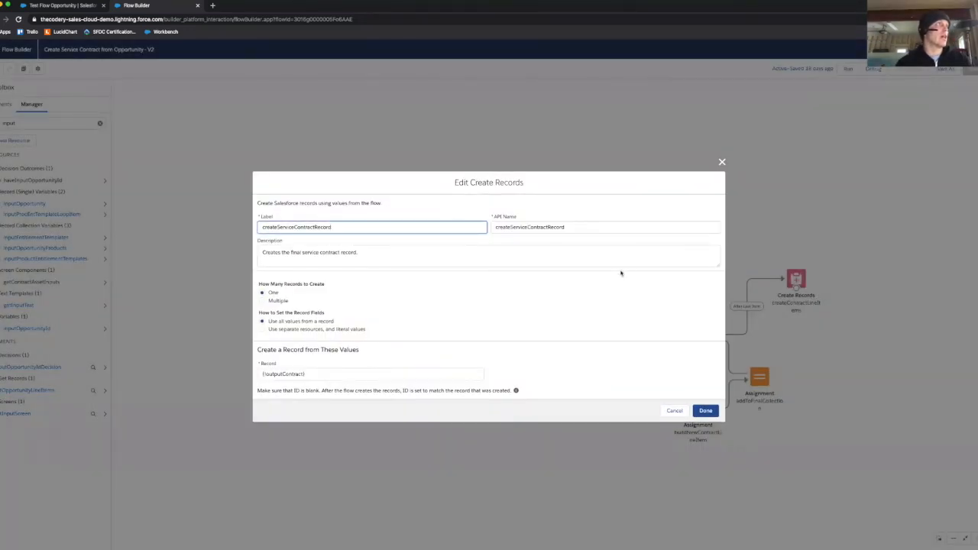
click(537, 253)
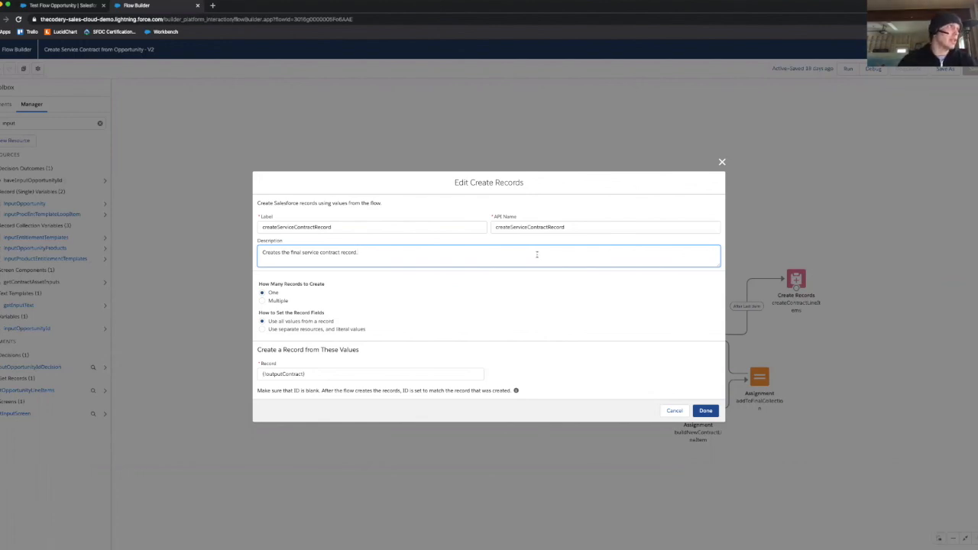
drag(469, 181, 522, 183)
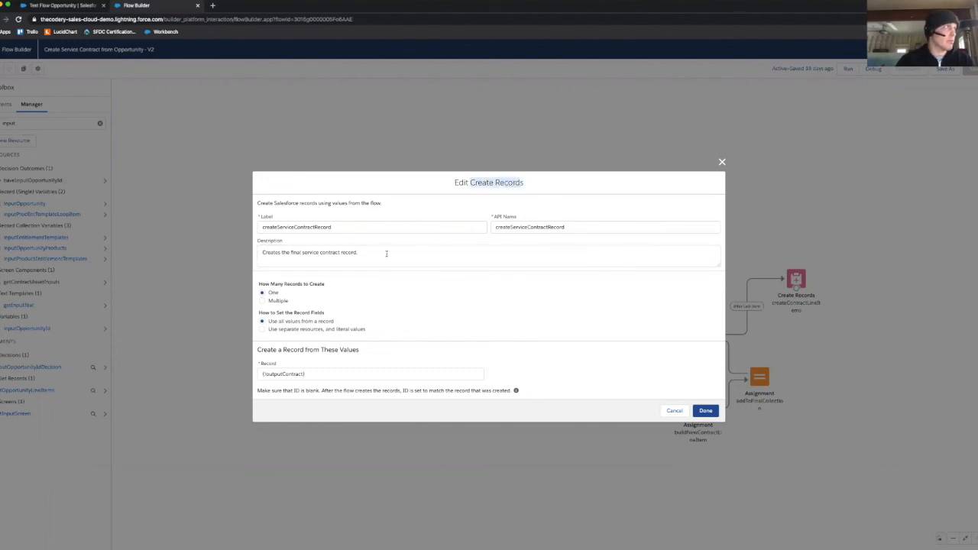
click(393, 296)
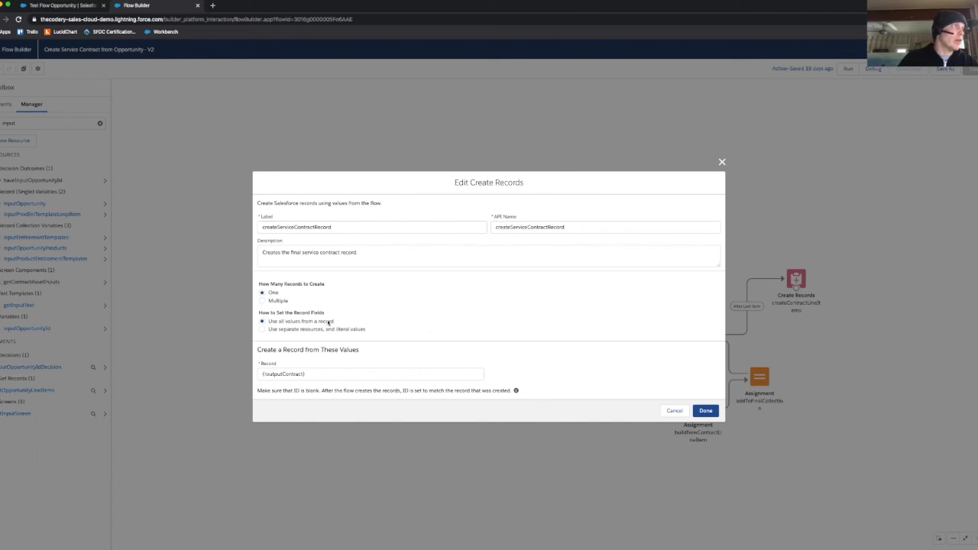
click(312, 374)
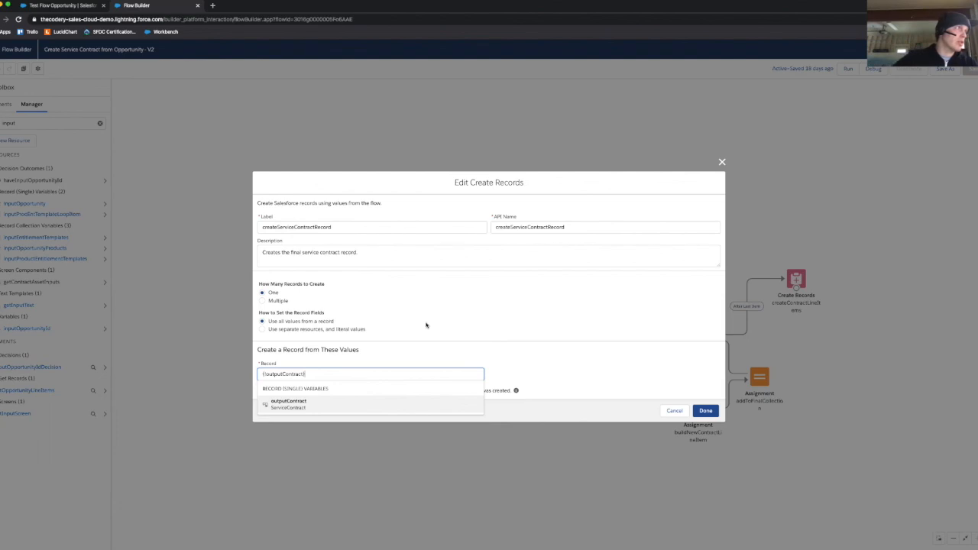
click(454, 327)
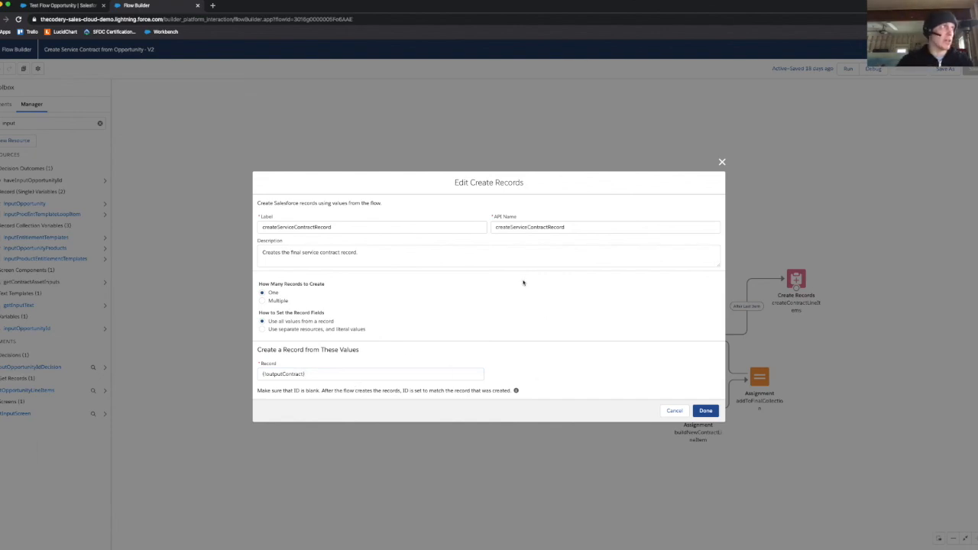
Step: Compare the separate resources and literal values option with using all values from a record, and close the Create Records element without saving
click(330, 329)
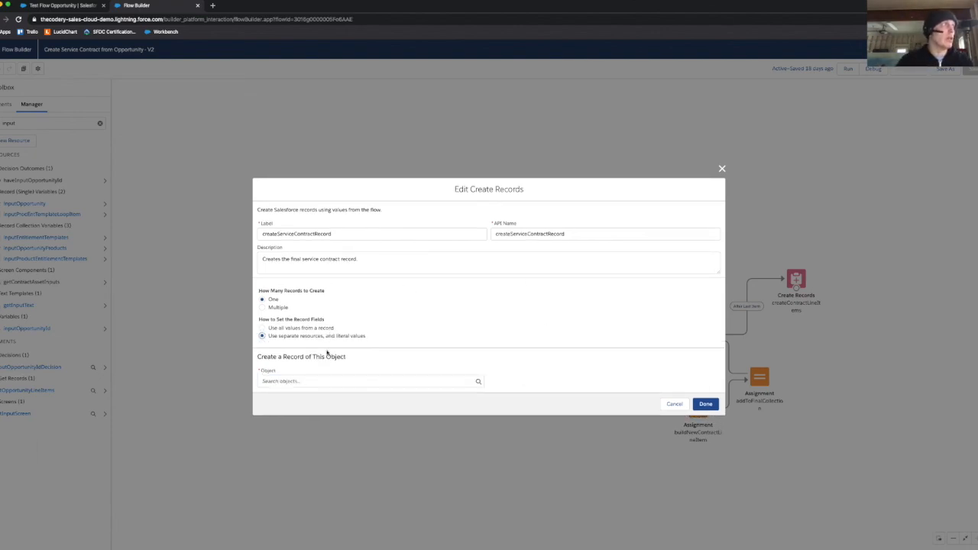
click(305, 327)
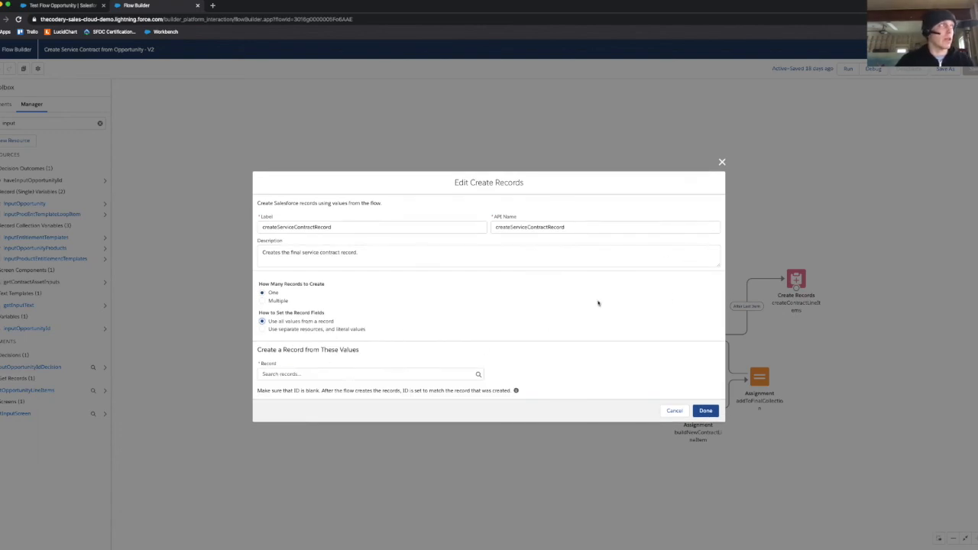
click(672, 412)
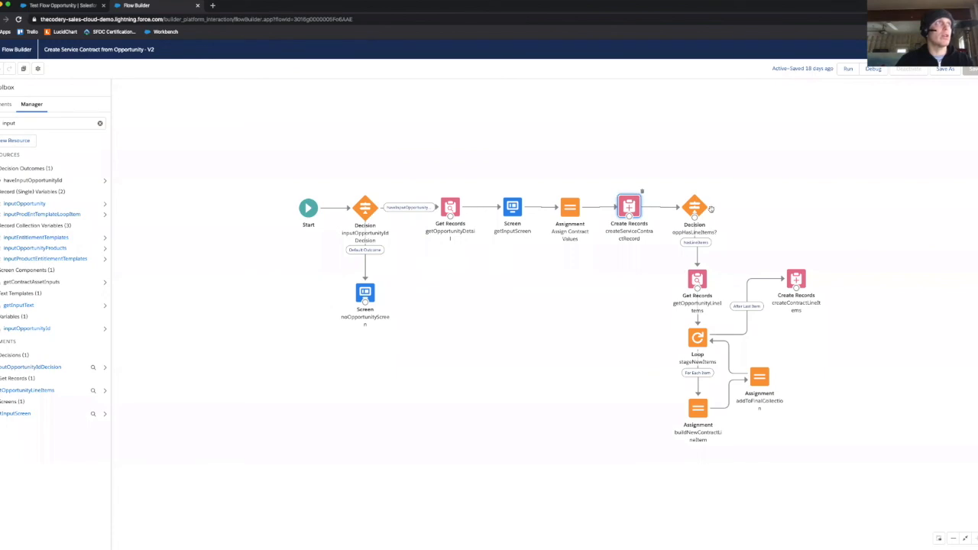
Step: Review the oppHasLineItems? decision's hasLineItems condition, and examine the description, object and OpportunityId filter of the getOpportunityLineItems element
double_click(690, 208)
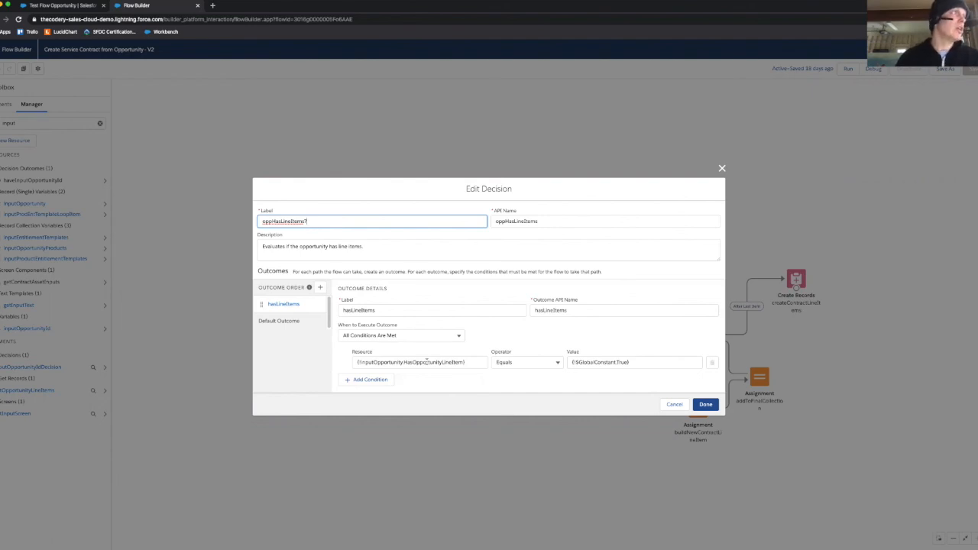
click(704, 405)
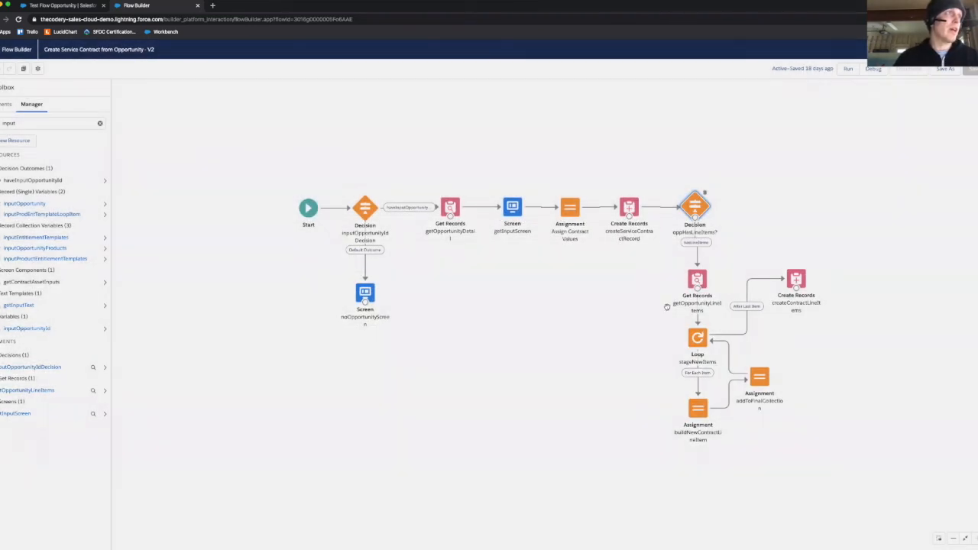
double_click(697, 280)
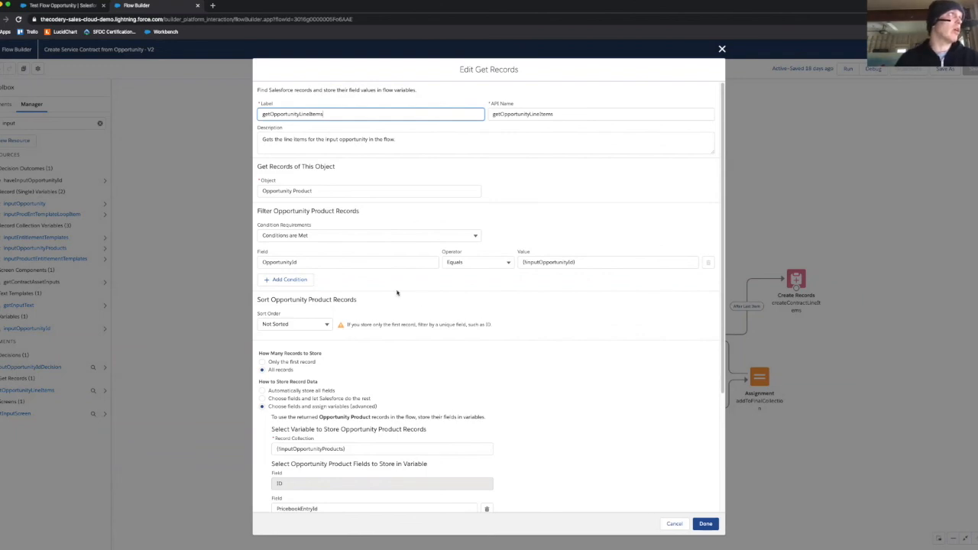
click(409, 140)
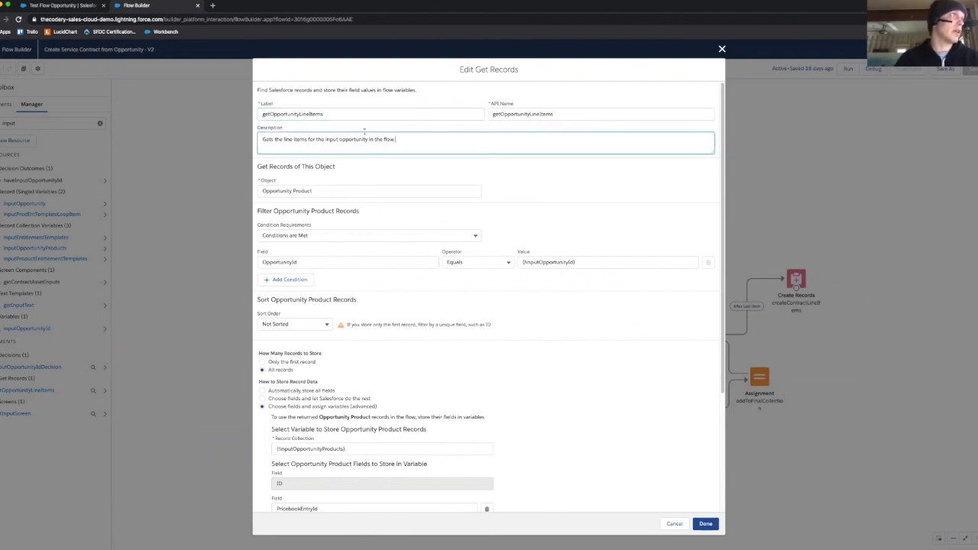
click(333, 189)
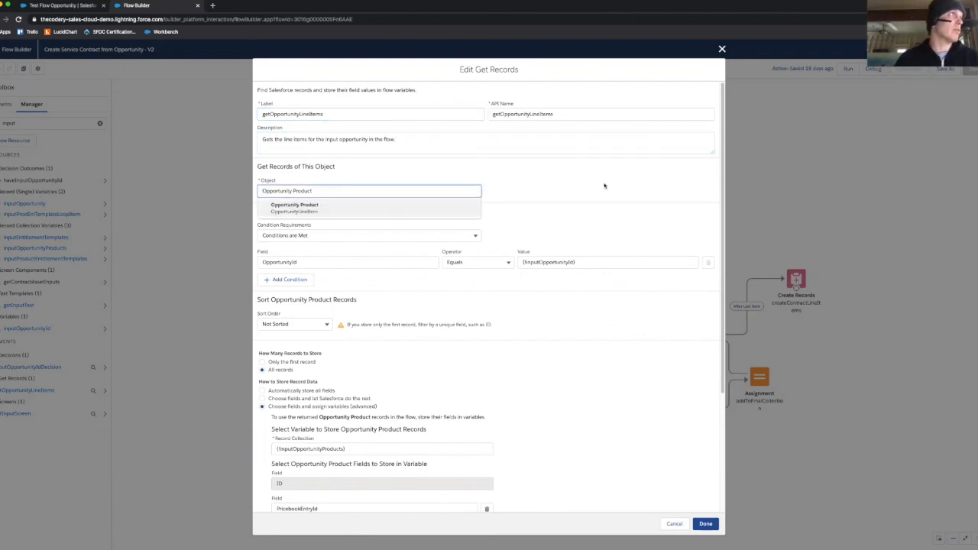
click(565, 185)
click(345, 262)
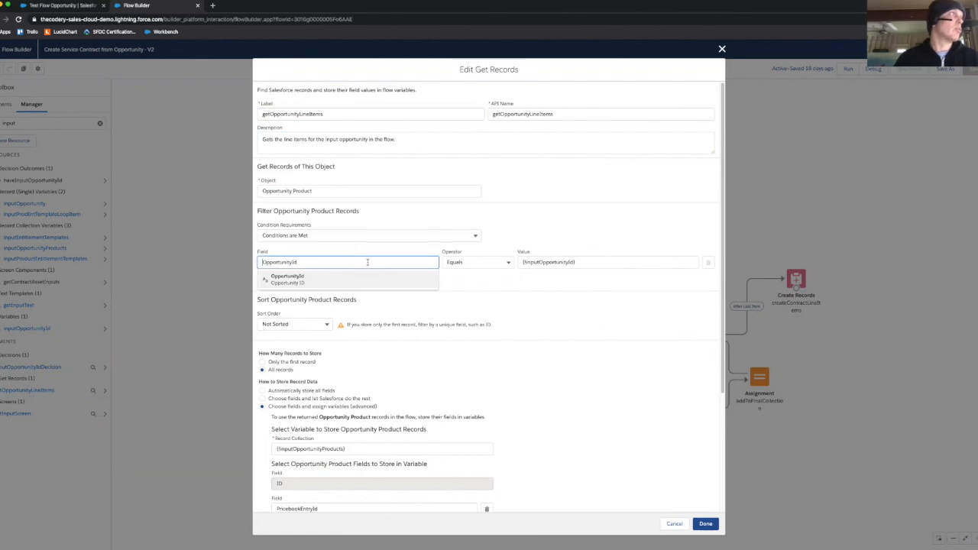
click(593, 271)
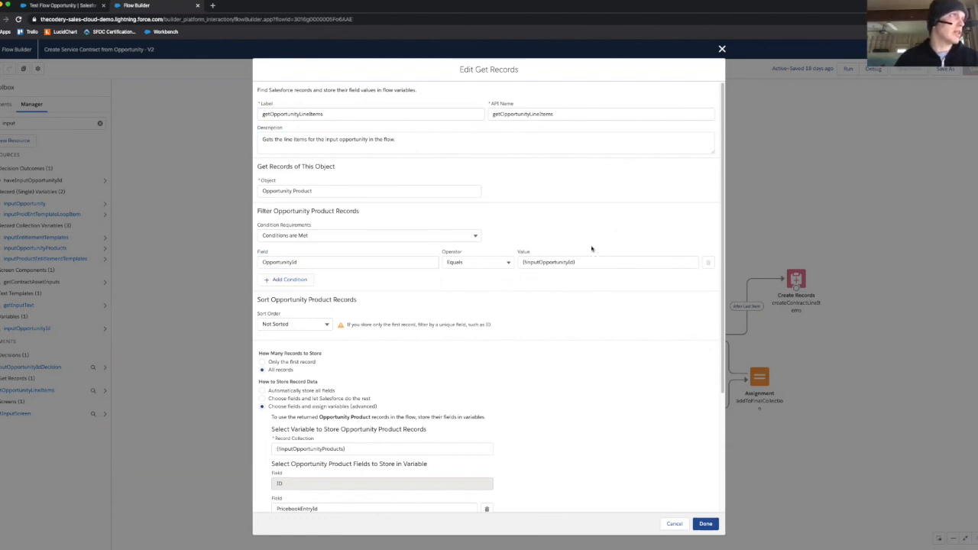
Step: Examine the getOpportunityLineItems storage options, stored fields including ProductFamily__c and the null-variable setting, and close the element without saving
scroll(544, 301, down, 1)
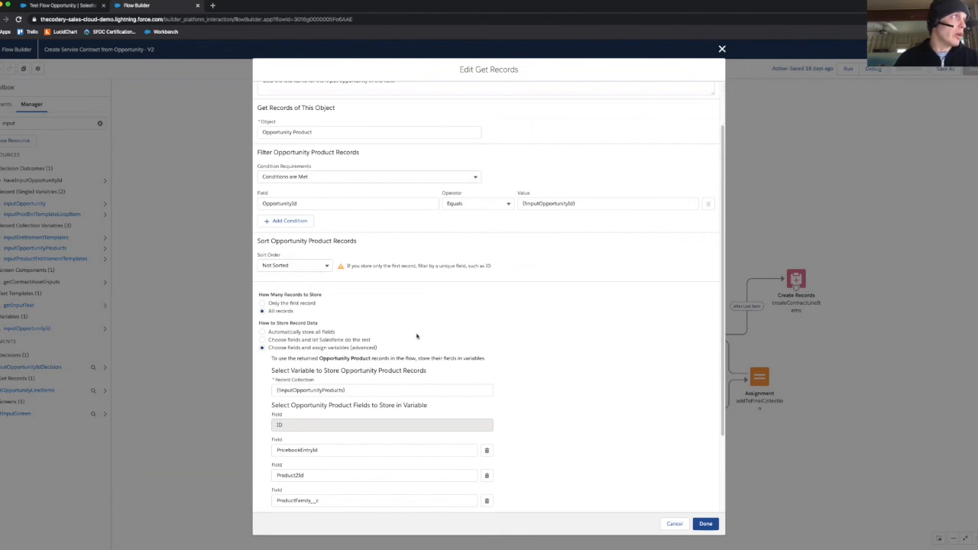
scroll(526, 321, down, 1)
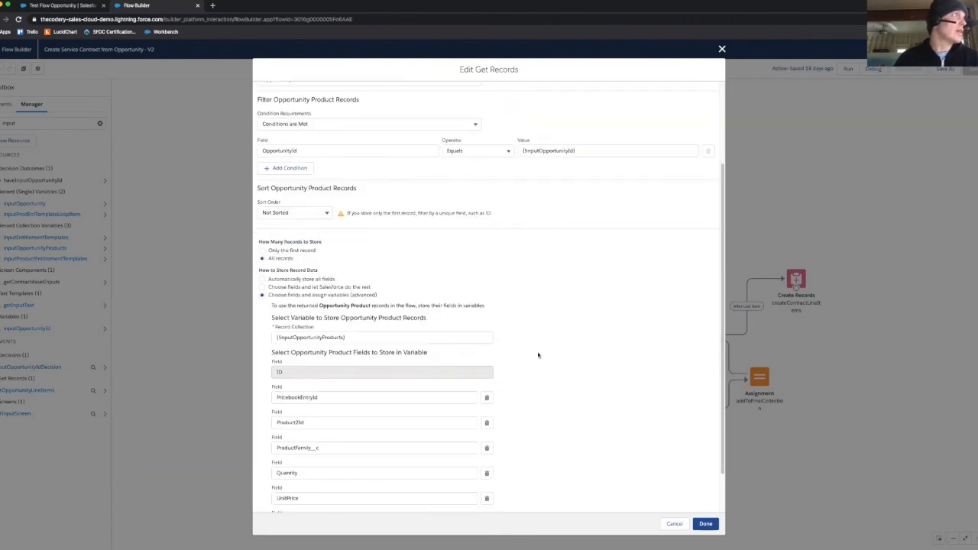
scroll(538, 355, down, 1)
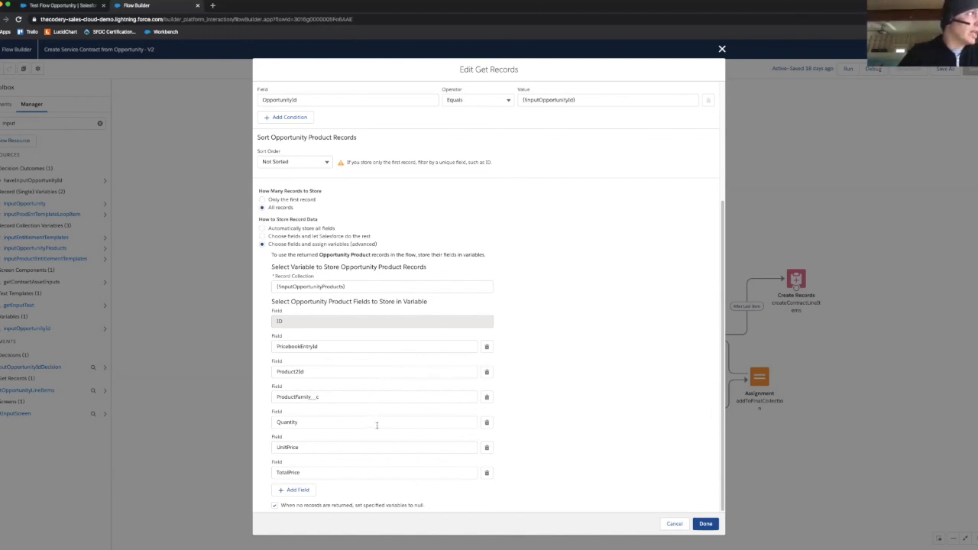
click(380, 396)
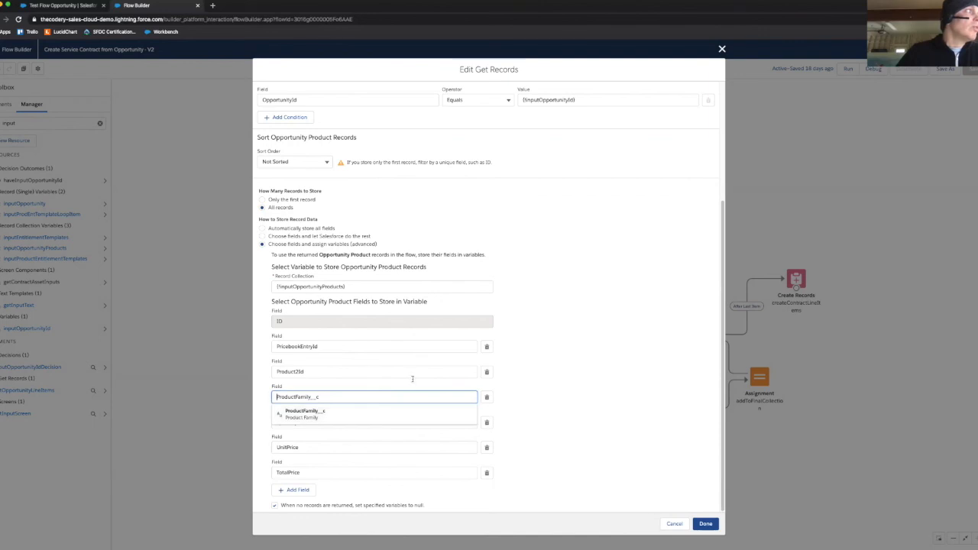
click(562, 395)
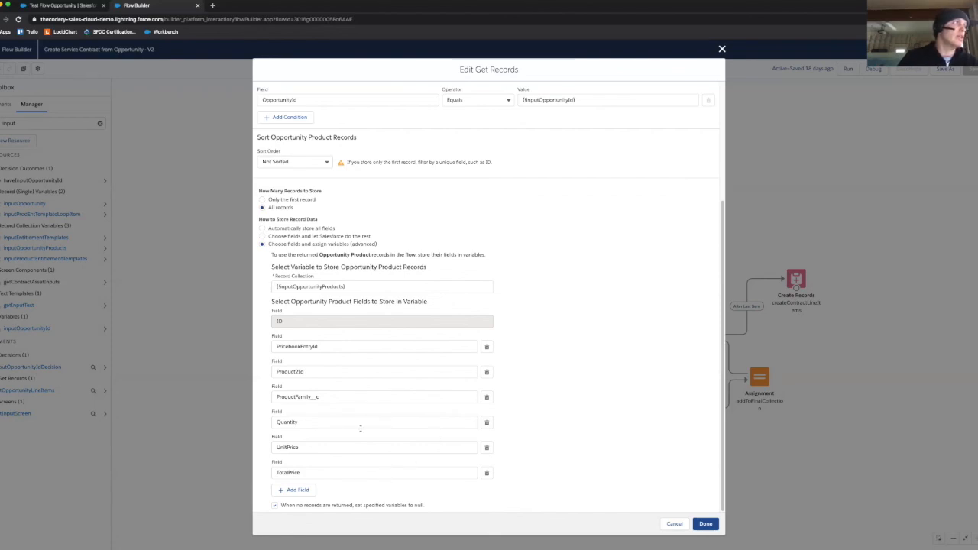
drag(286, 505, 419, 508)
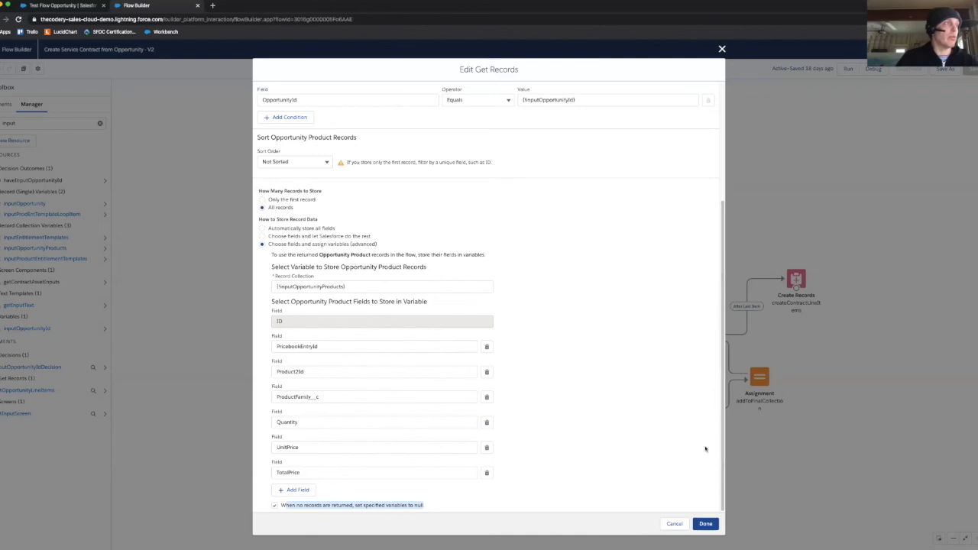
scroll(640, 347, up, 5)
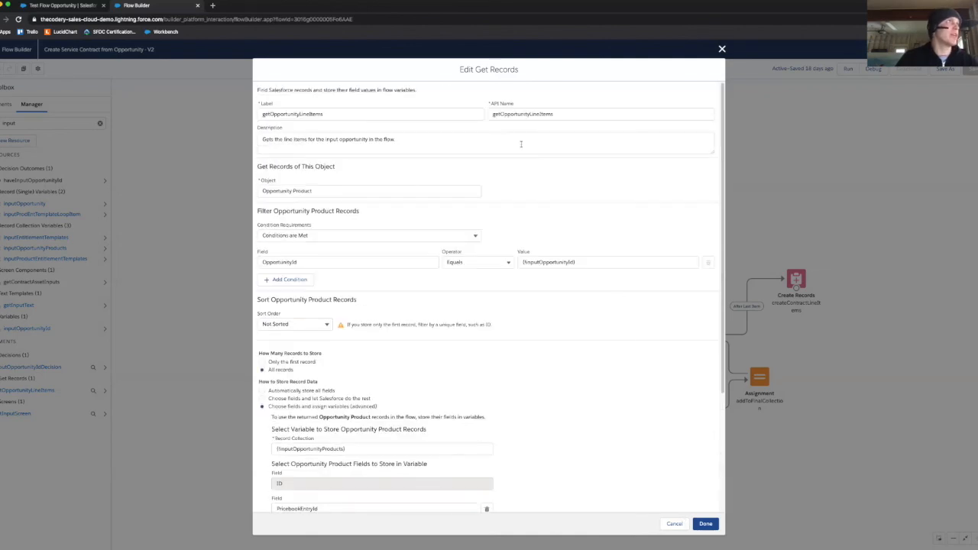
drag(483, 66, 560, 70)
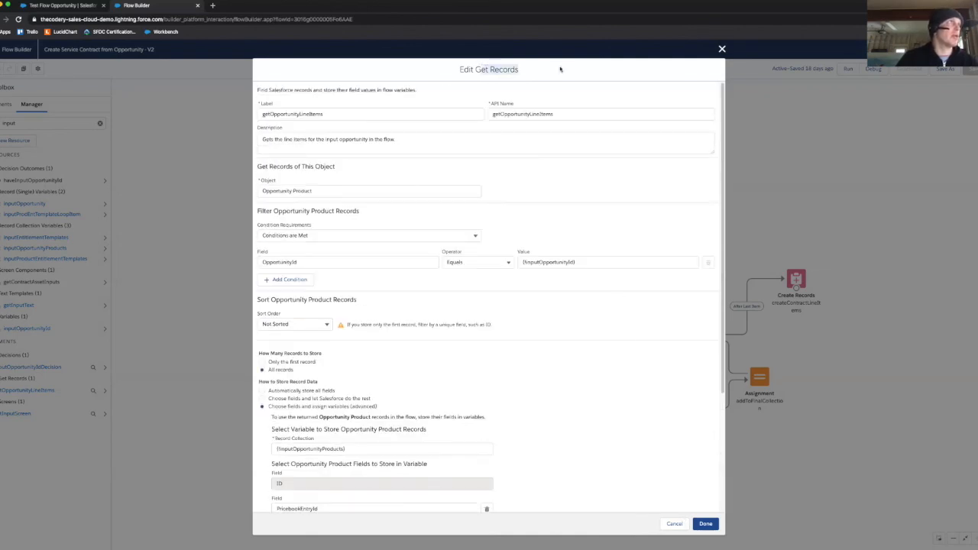
click(674, 524)
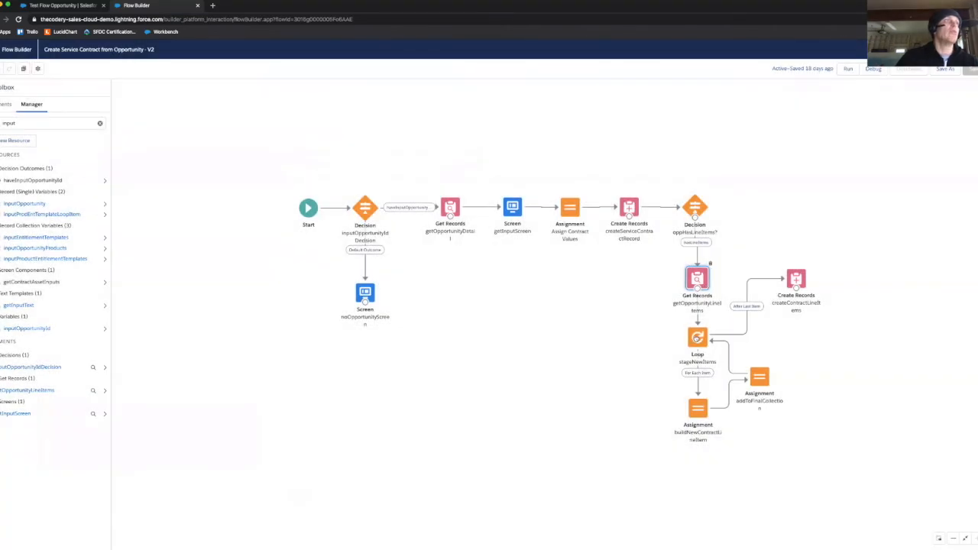
Step: Review the stageNewItems loop's collection variable, iteration direction and loop variable, and close the loop without saving
double_click(697, 337)
drag(336, 303, 217, 304)
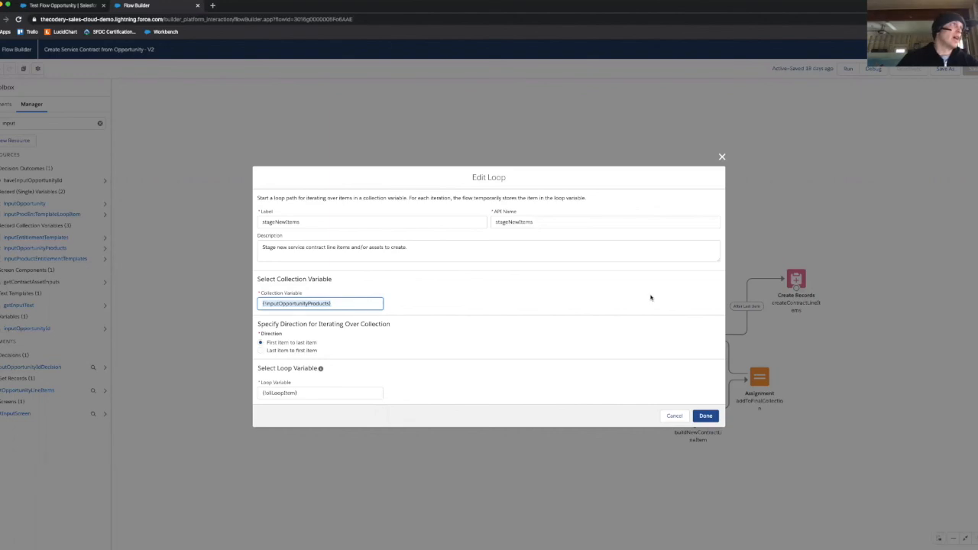
click(335, 393)
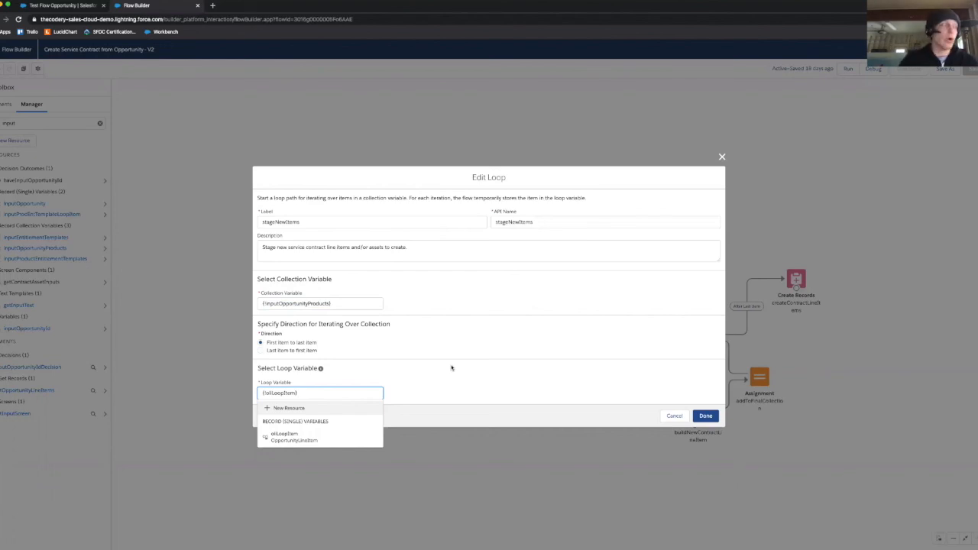
click(447, 369)
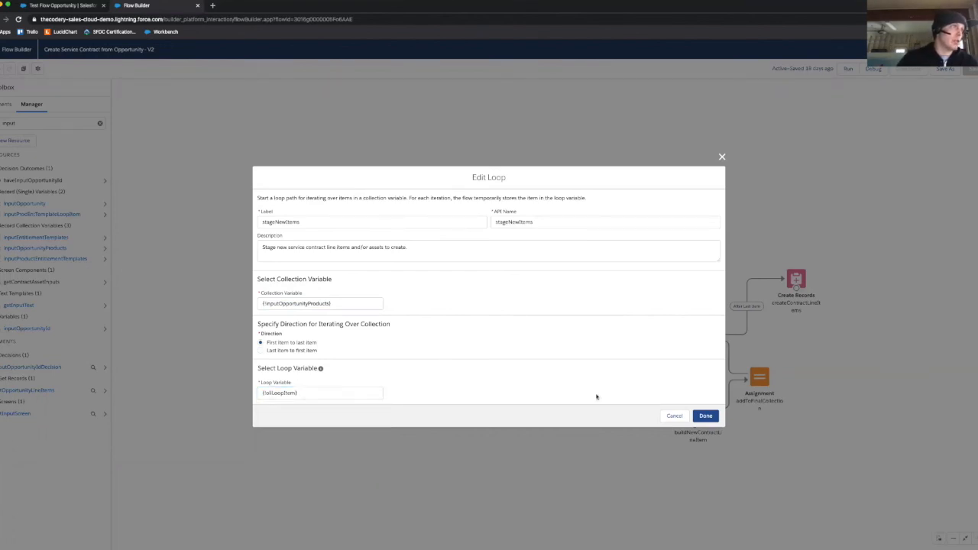
click(667, 415)
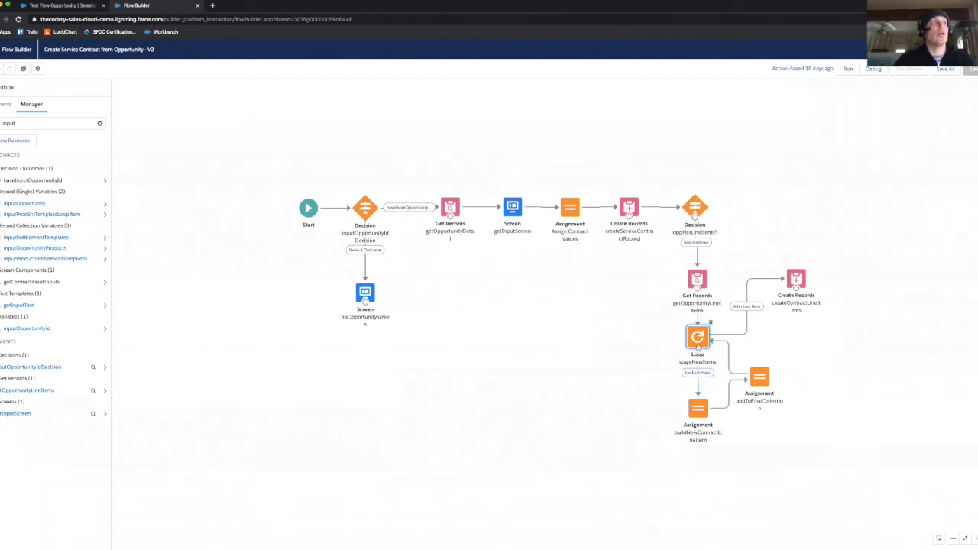
double_click(697, 340)
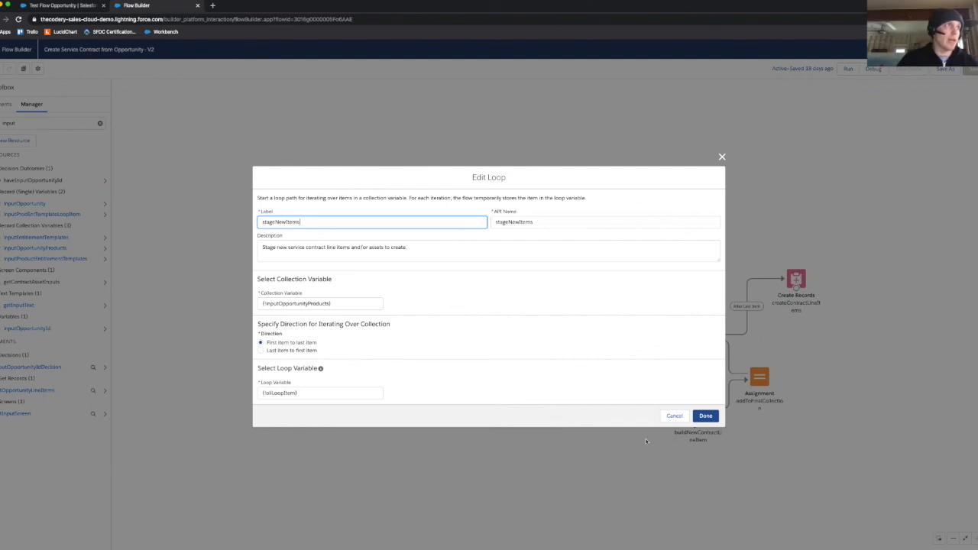
click(675, 417)
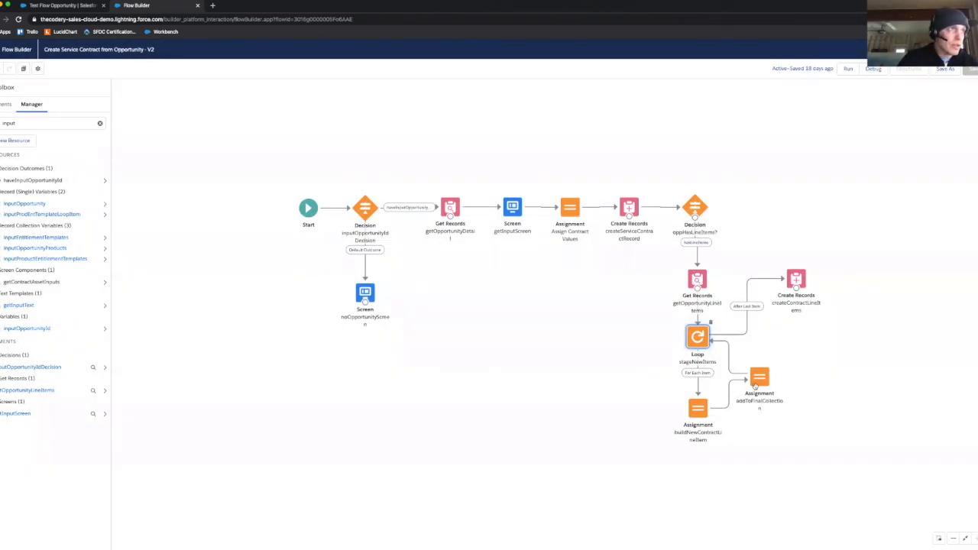
Step: Review the addToFinalCollection assignment and the variable values set in the buildNewContractLineItem assignment, closing both without saving
double_click(759, 378)
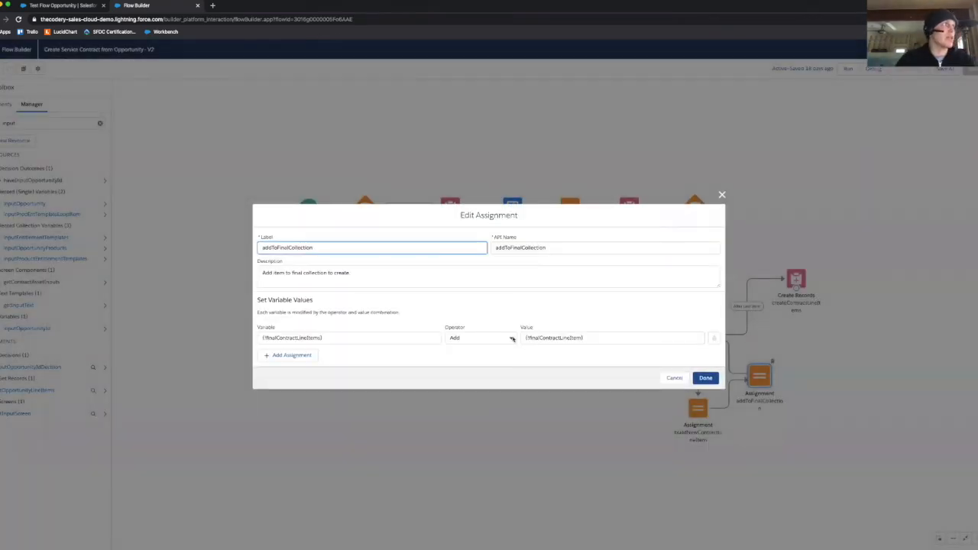
click(670, 378)
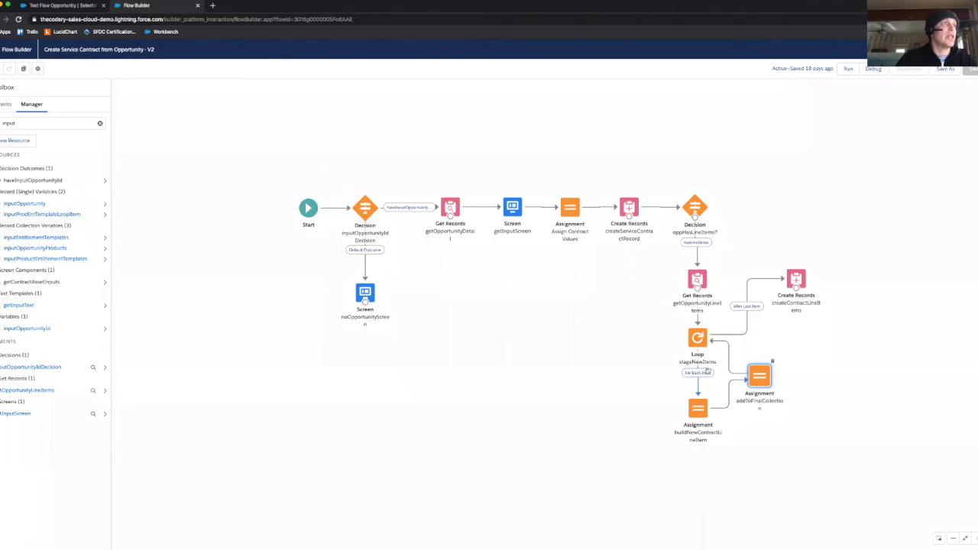
click(698, 410)
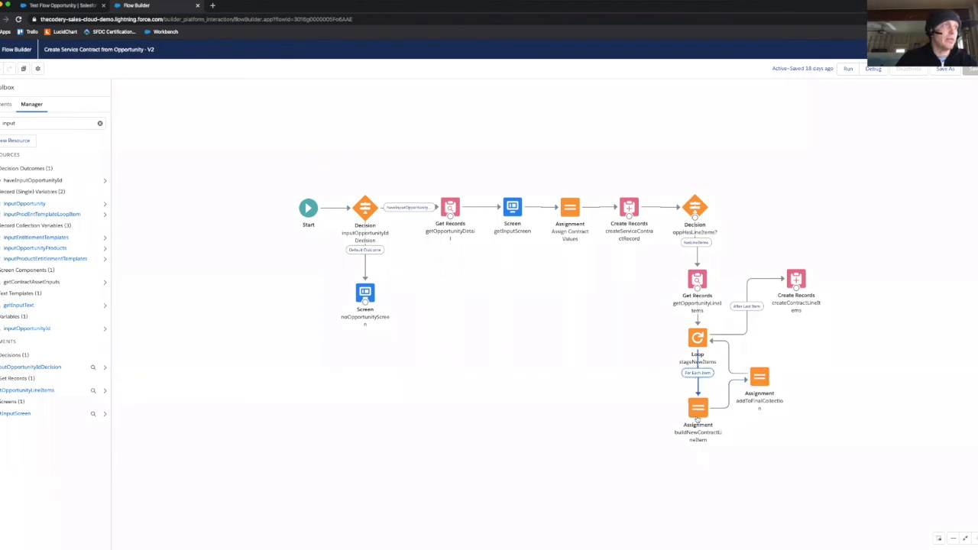
double_click(697, 412)
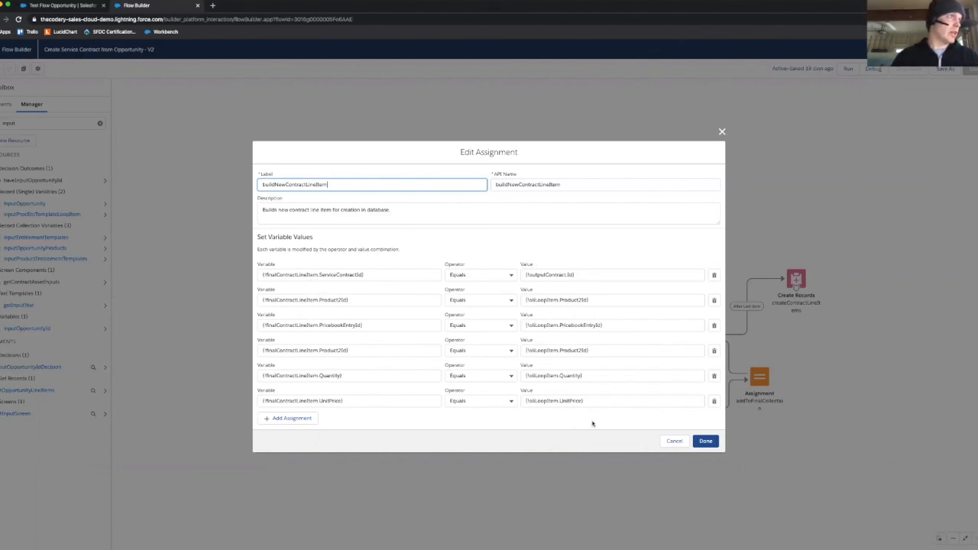
click(674, 440)
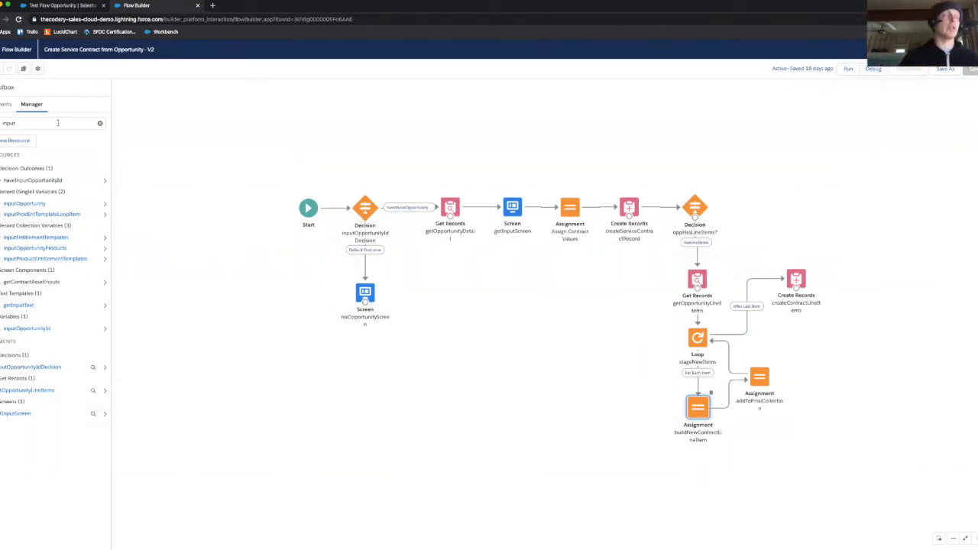
Step: Search the flow resources for "fina", review the finalContractLineItem variable's description, data type and object, and close it without saving
drag(57, 123, 0, 112)
text(fina)
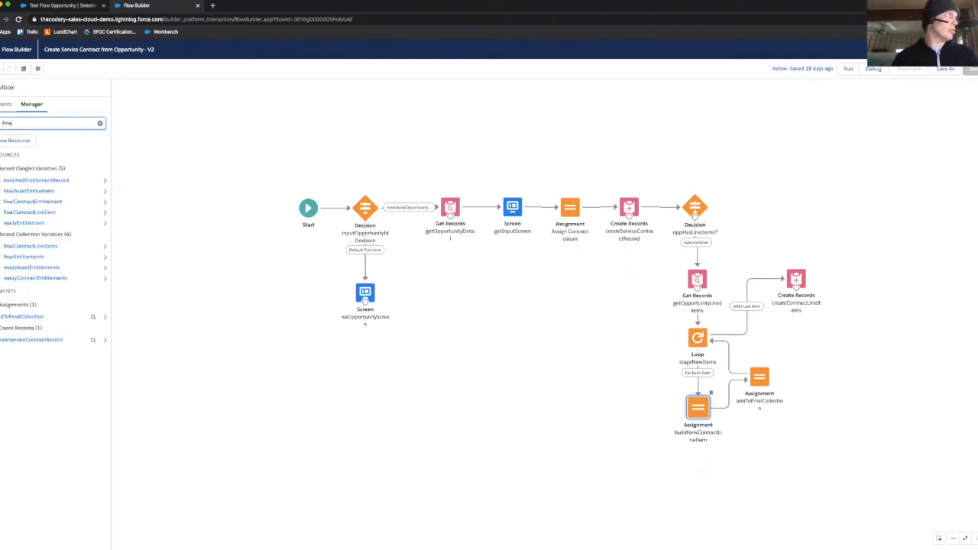
double_click(46, 213)
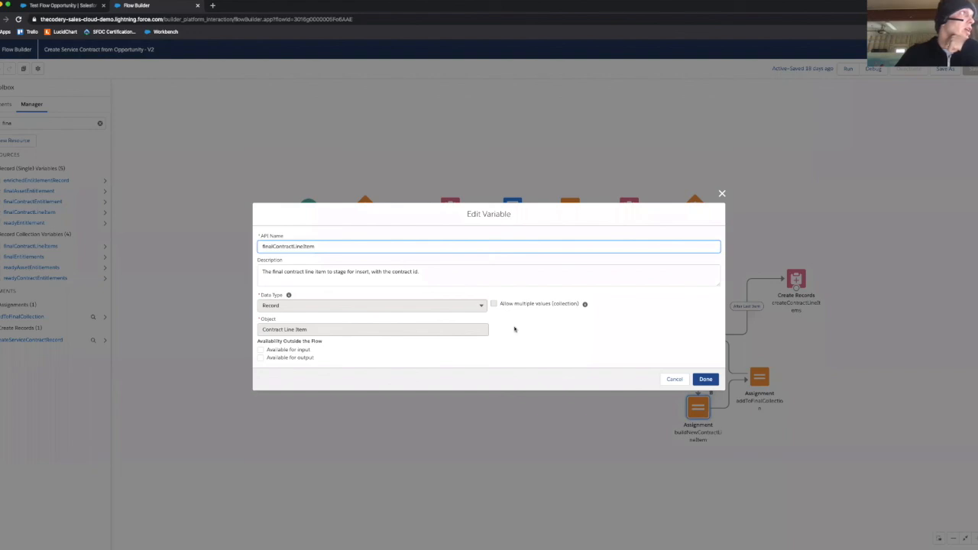
click(345, 337)
click(427, 274)
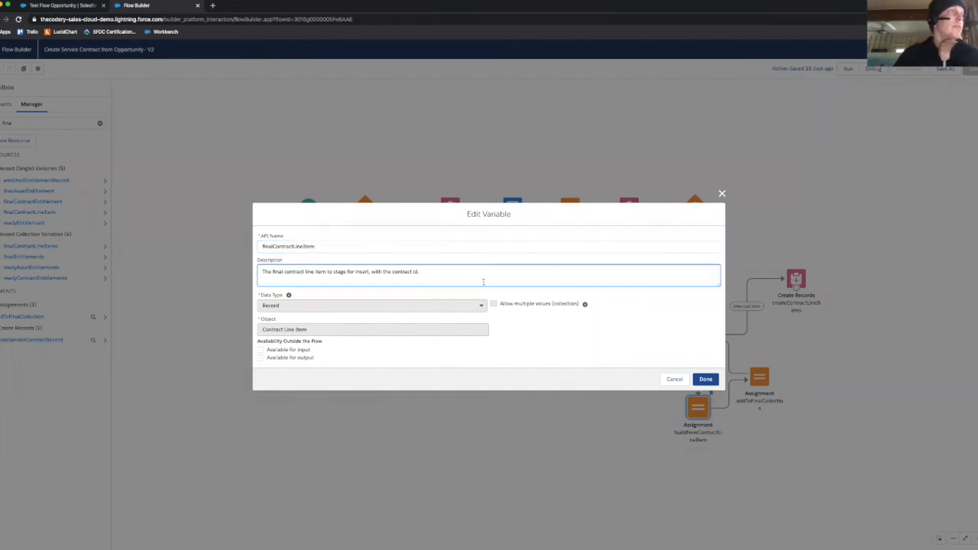
click(675, 378)
Step: Check which loop variable the stageNewItems loop uses and close the loop without saving
double_click(694, 336)
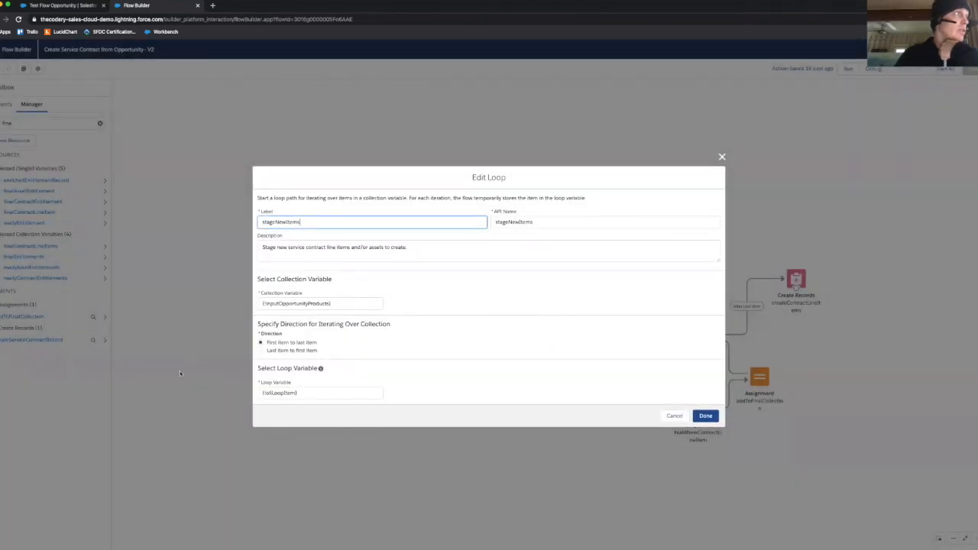
click(307, 391)
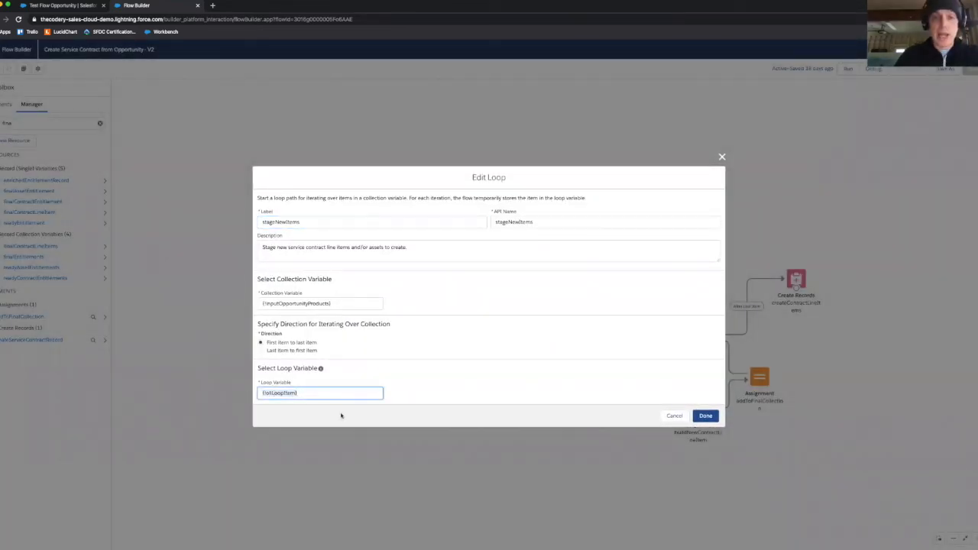
click(675, 415)
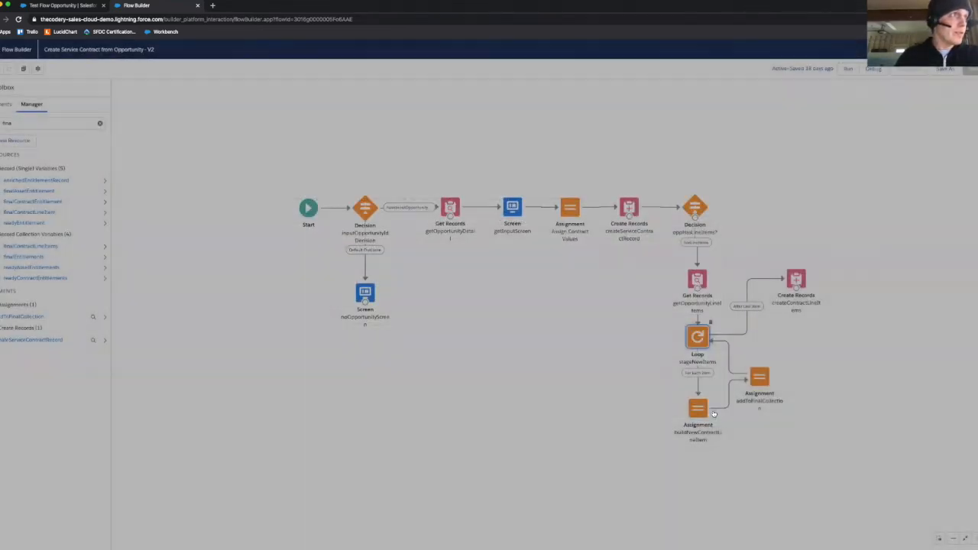
Step: Examine how buildNewContractLineItem maps the ServiceContractId and other contract line item fields, and close the assignment without saving
double_click(703, 411)
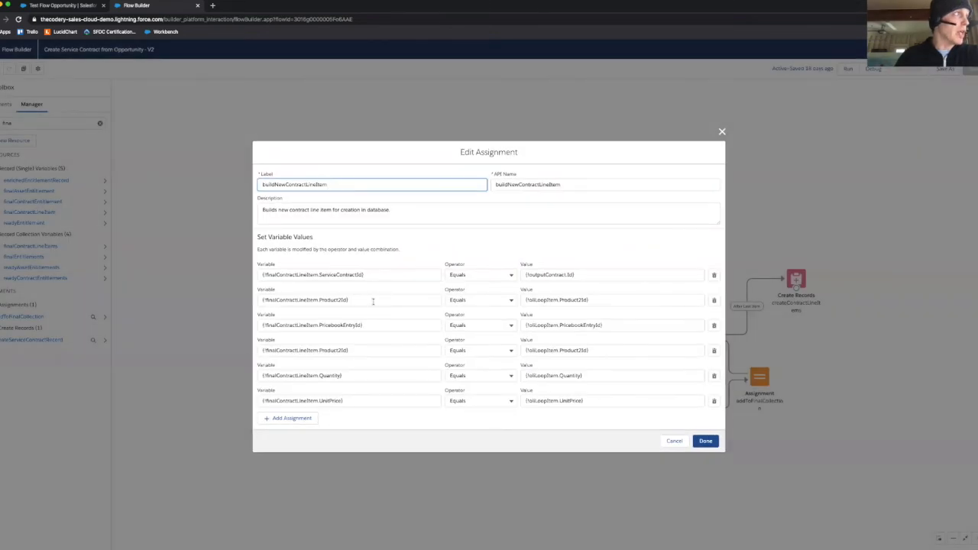
click(385, 272)
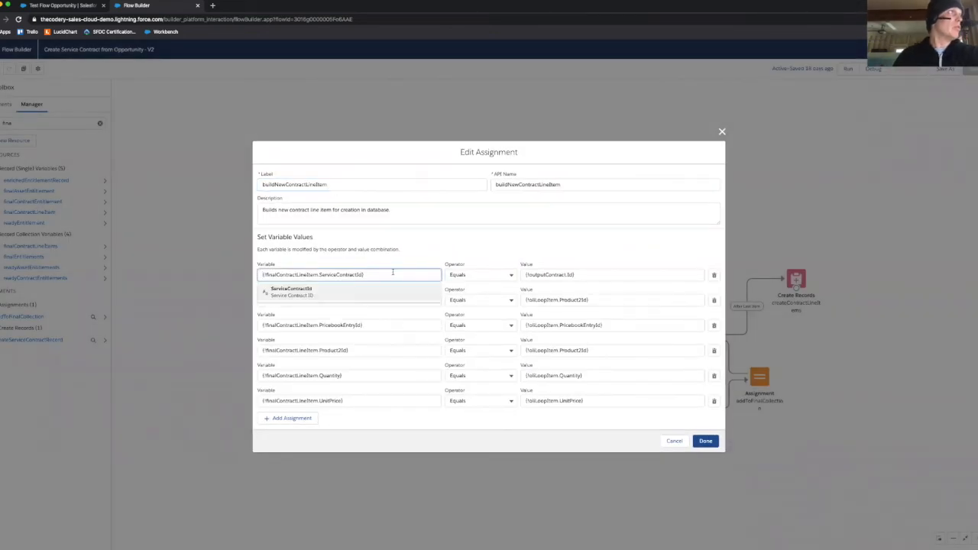
click(396, 224)
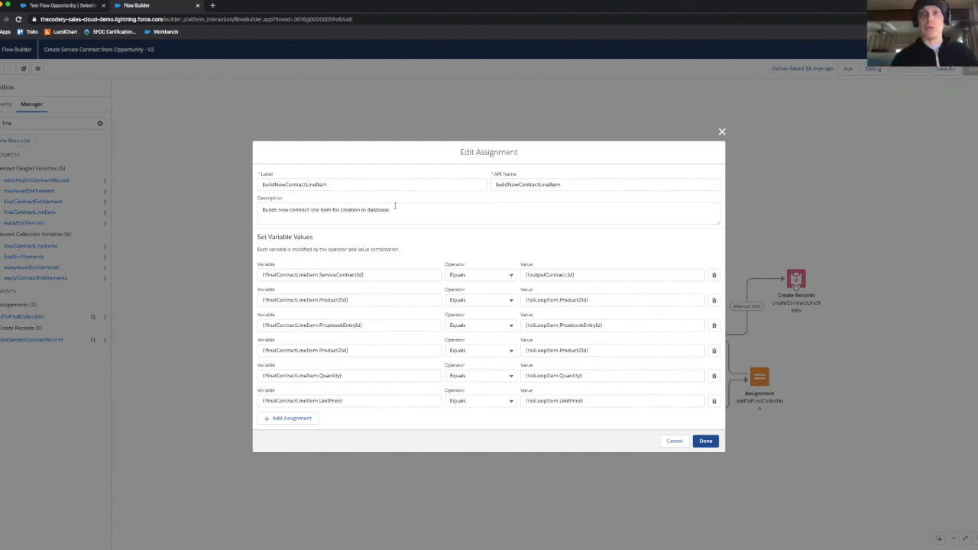
click(380, 274)
click(395, 263)
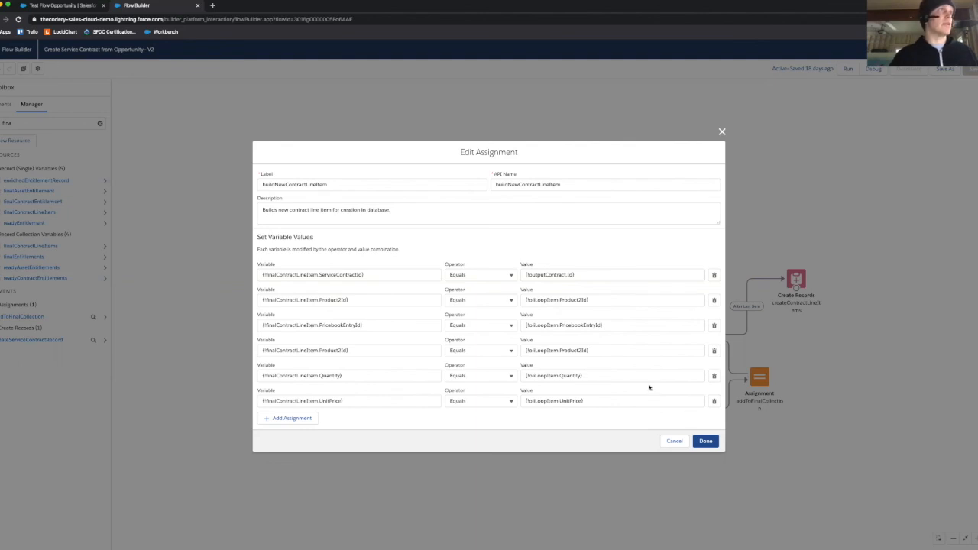
click(674, 441)
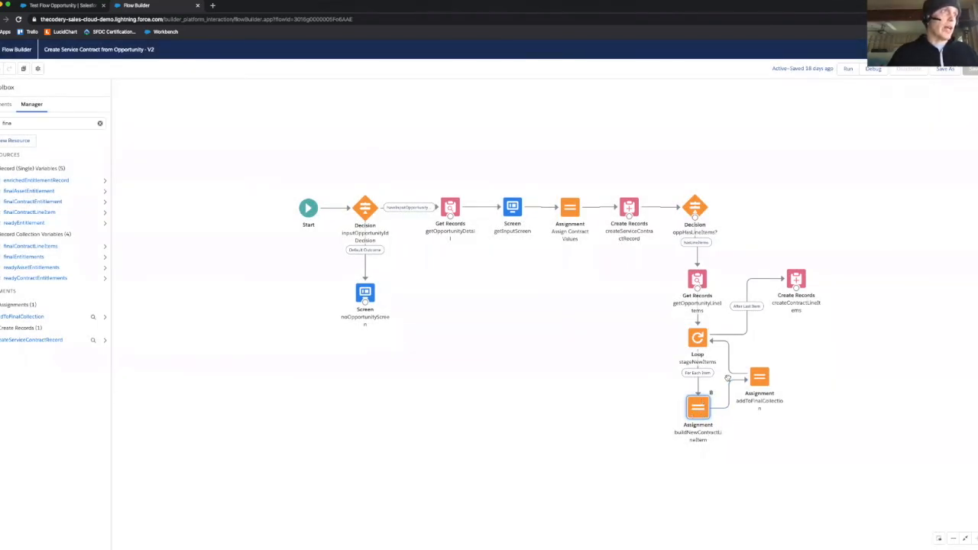
Step: Examine the collection variable, operator and single-record value in the addToFinalCollection assignment, and close it without saving
double_click(756, 378)
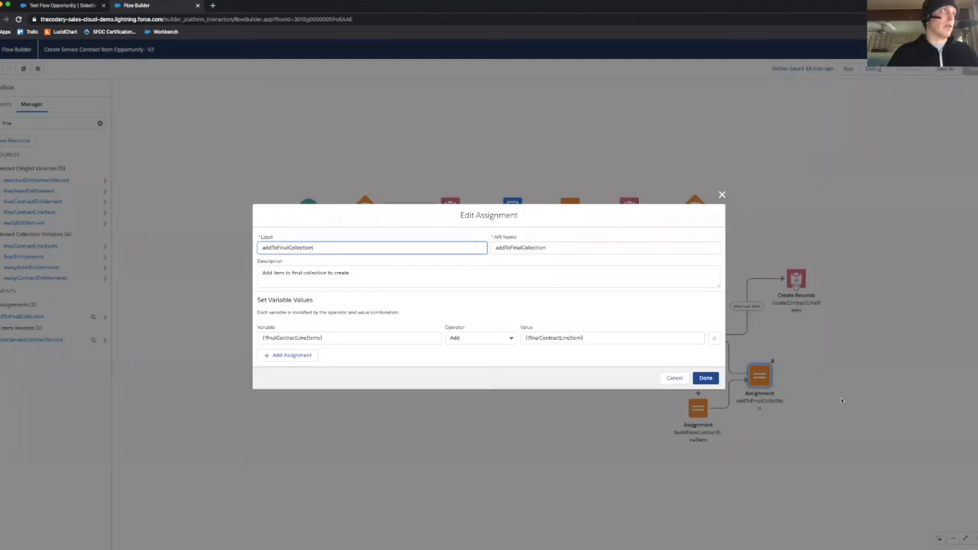
click(368, 337)
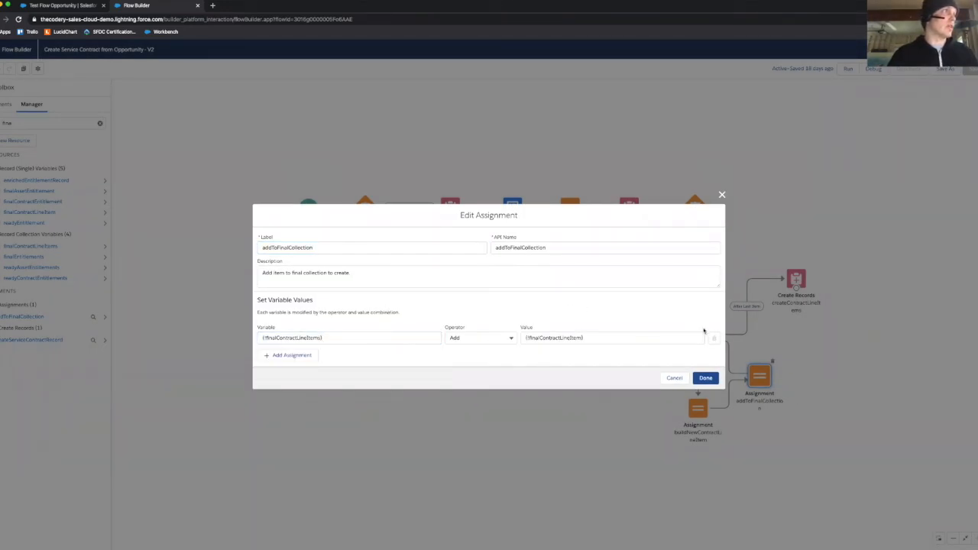
click(626, 337)
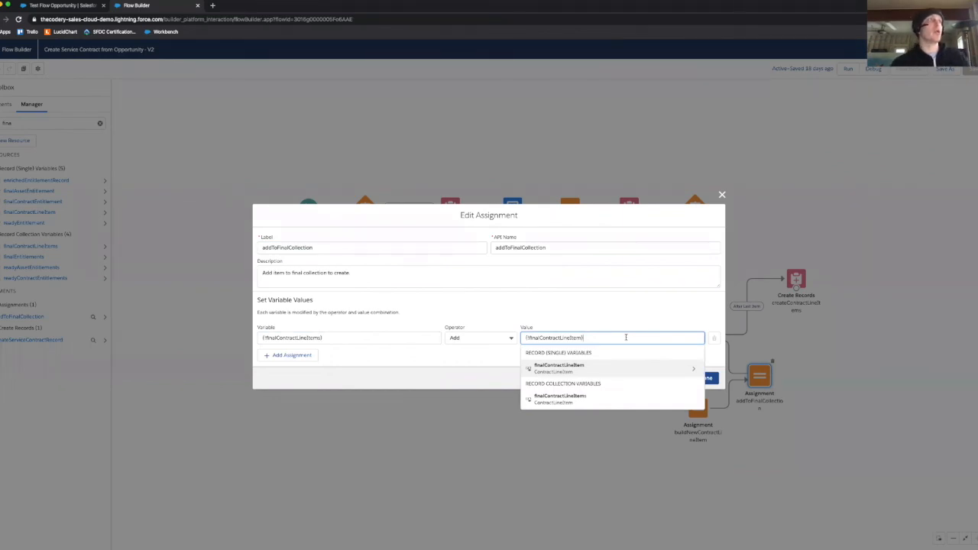
click(392, 340)
click(452, 312)
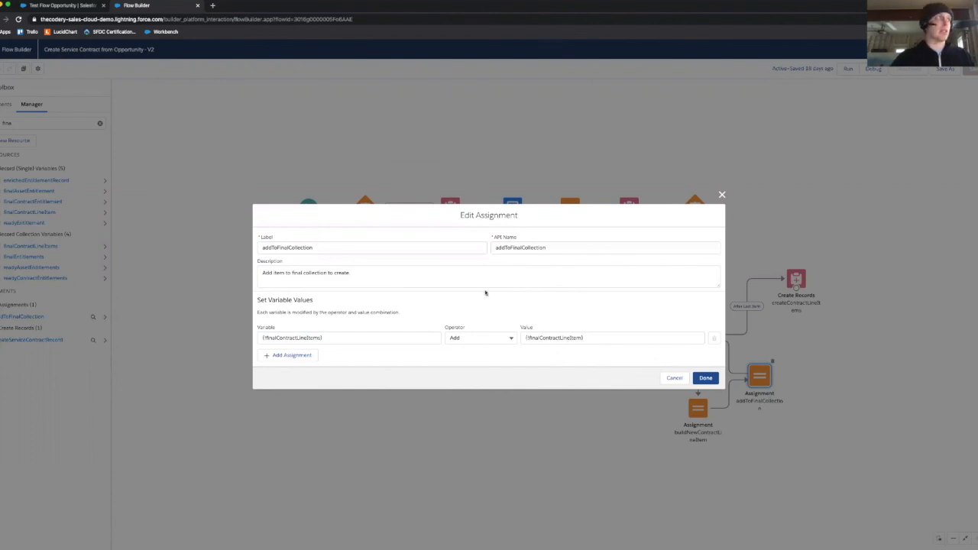
click(374, 338)
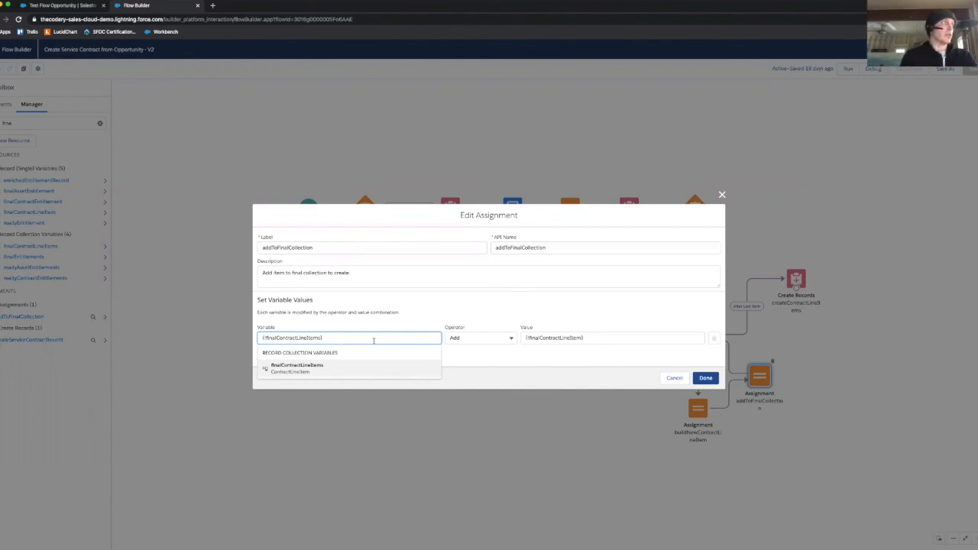
click(498, 313)
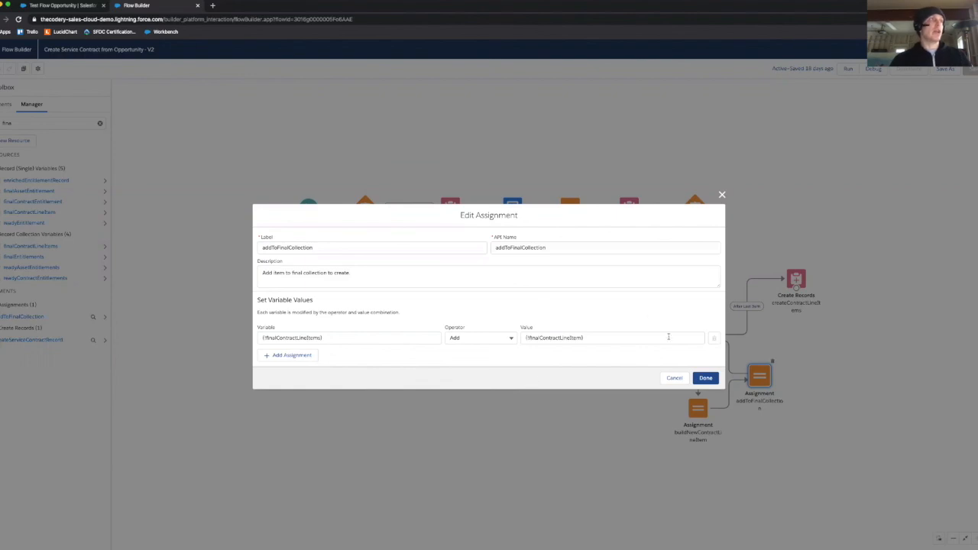
click(675, 379)
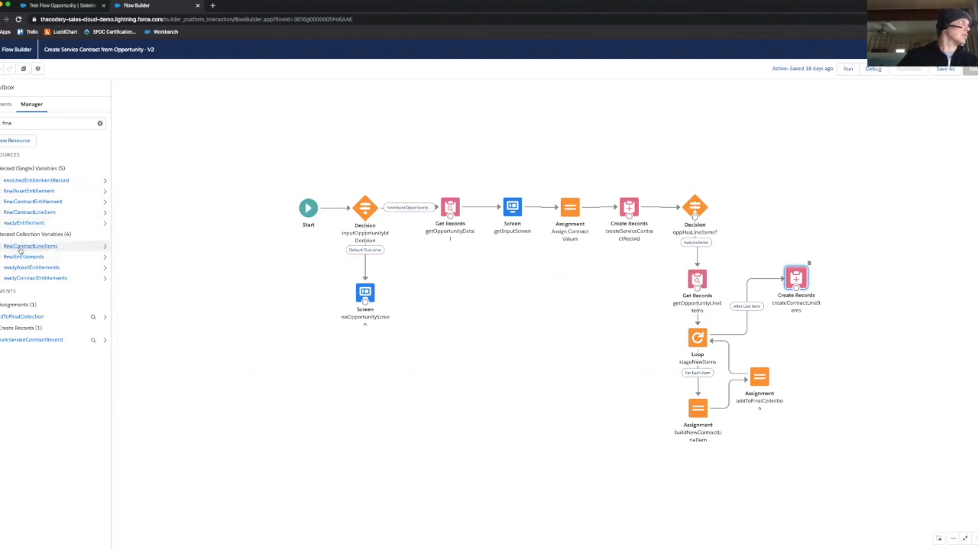
Step: Review the finalContractLineItems variable's API name and its multiple-values (collection) setting, and close the variable without saving
double_click(22, 248)
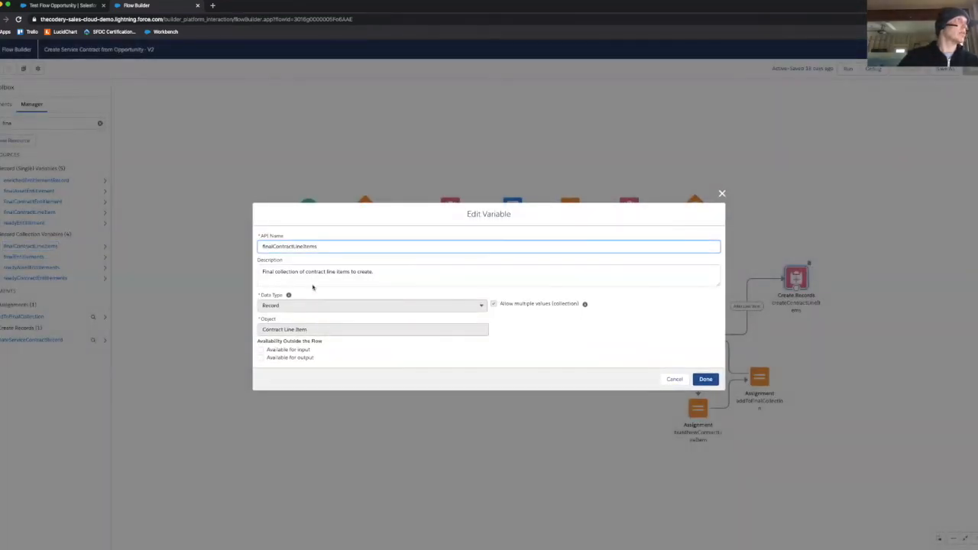
drag(321, 246, 233, 228)
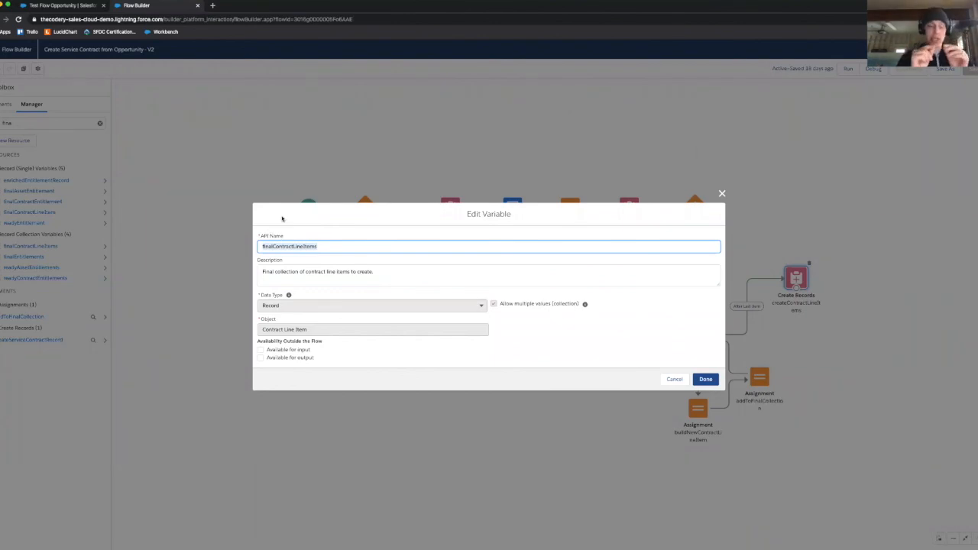
click(372, 243)
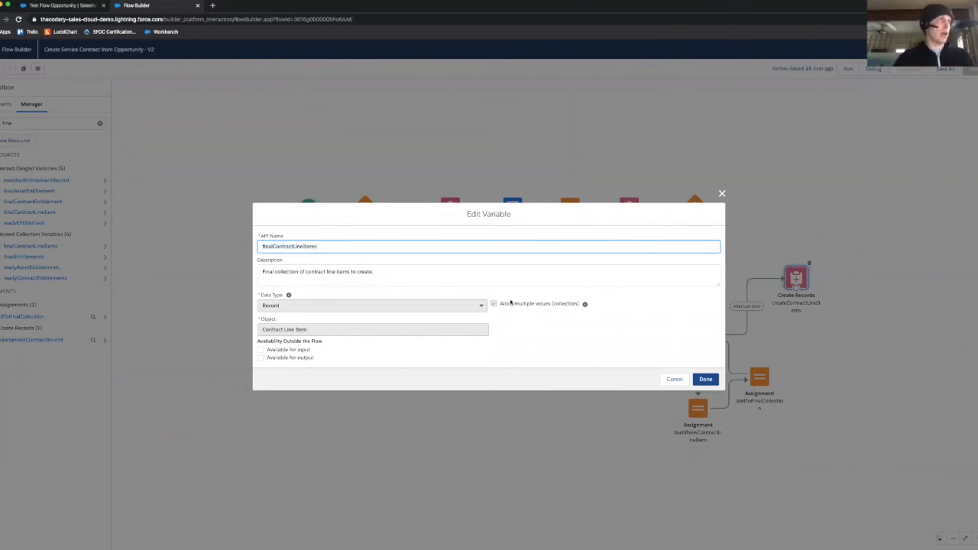
drag(511, 303, 599, 304)
click(673, 379)
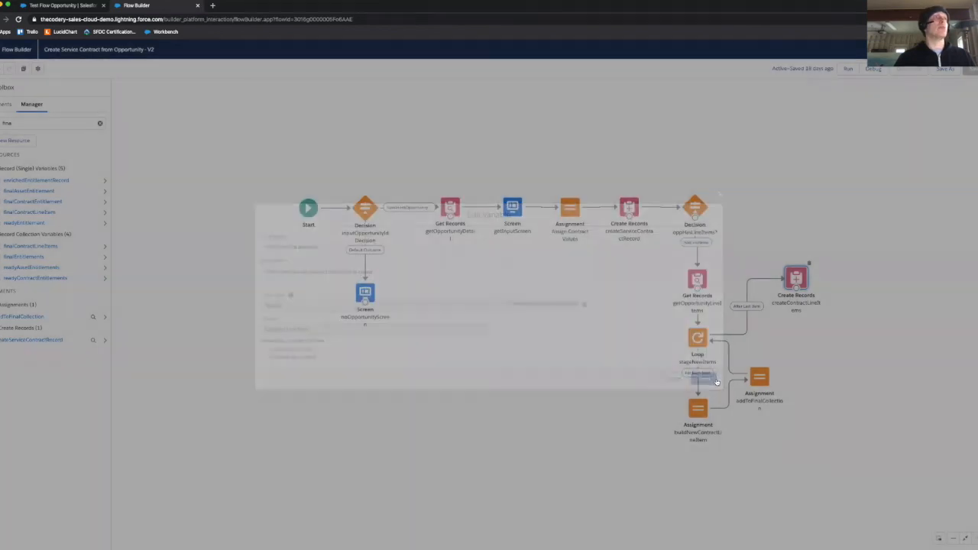
Step: Review the createContractLineItems element's description, number of records to create and record collection, and close it without saving
double_click(795, 280)
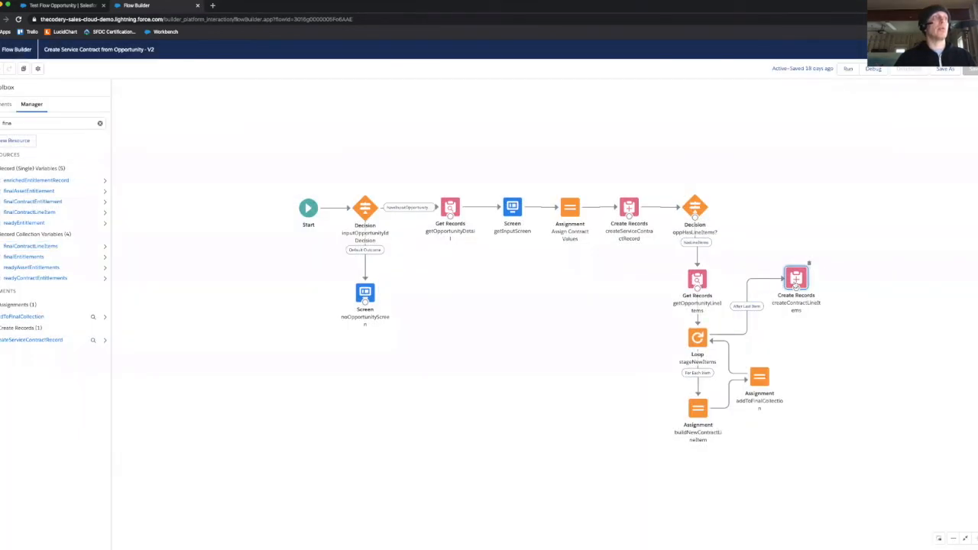
click(475, 268)
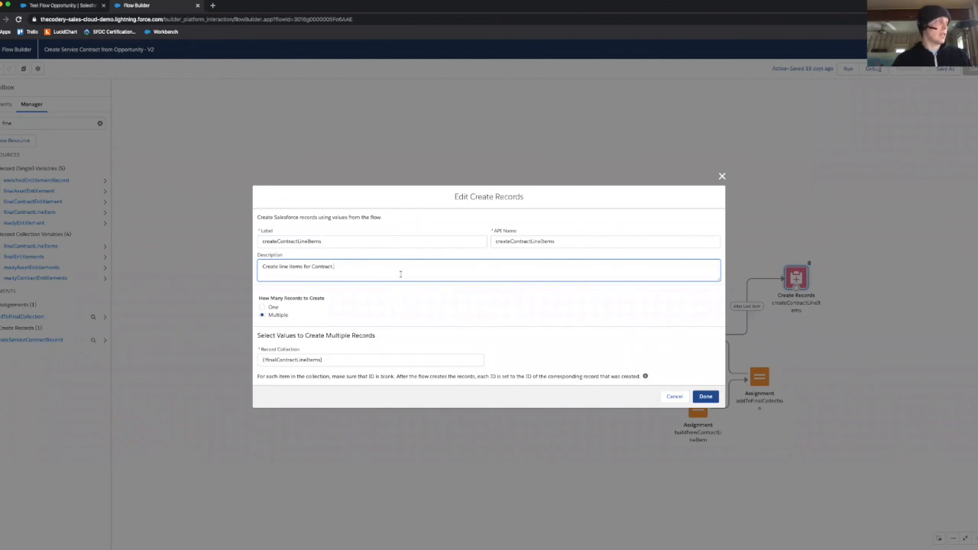
drag(272, 299, 345, 295)
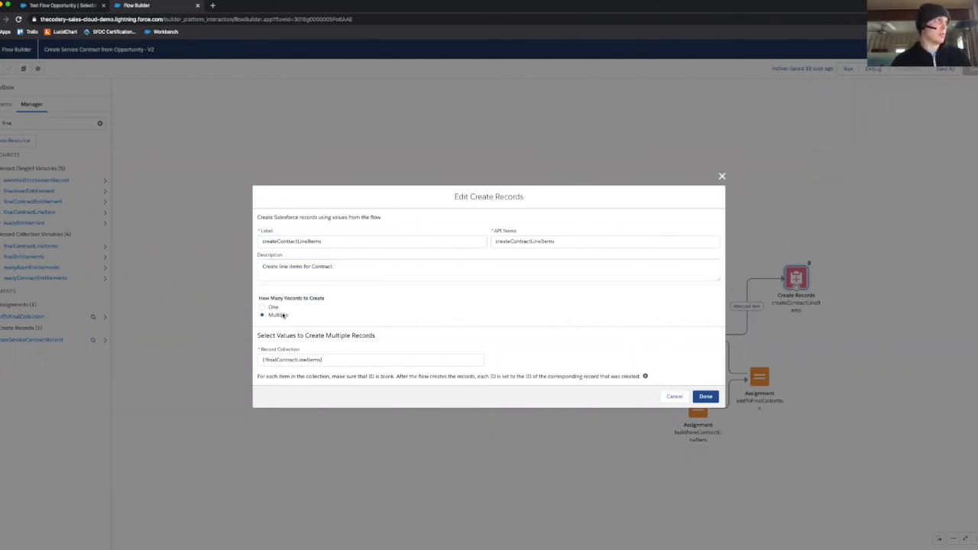
click(352, 356)
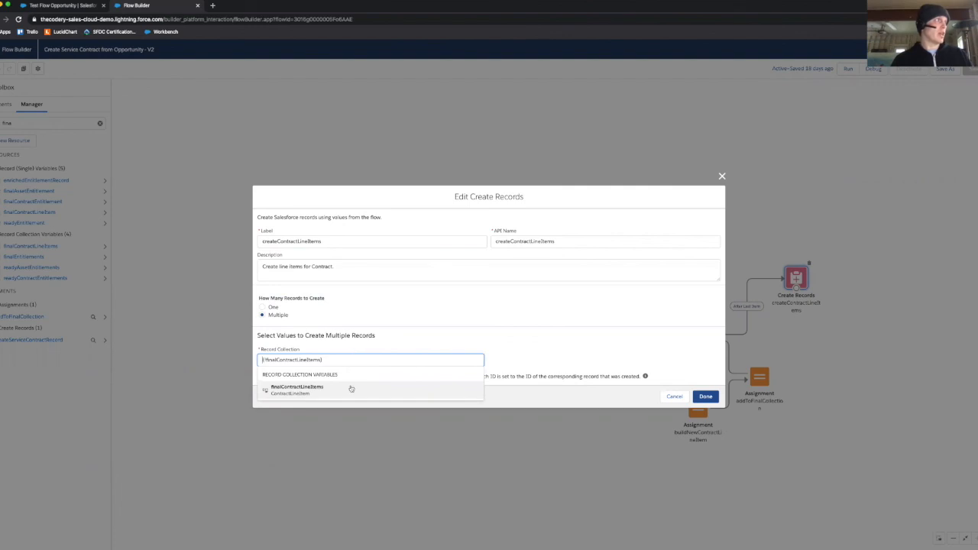
click(411, 344)
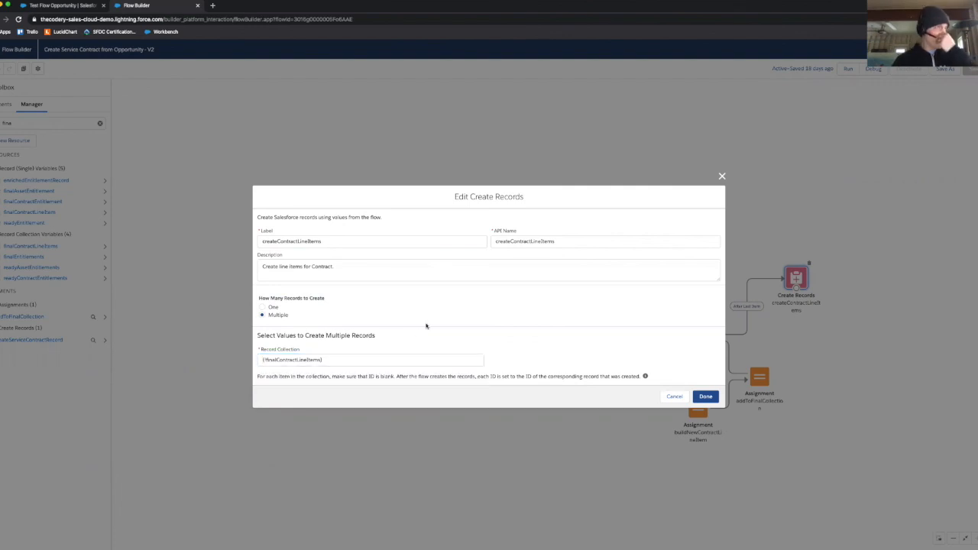
click(674, 396)
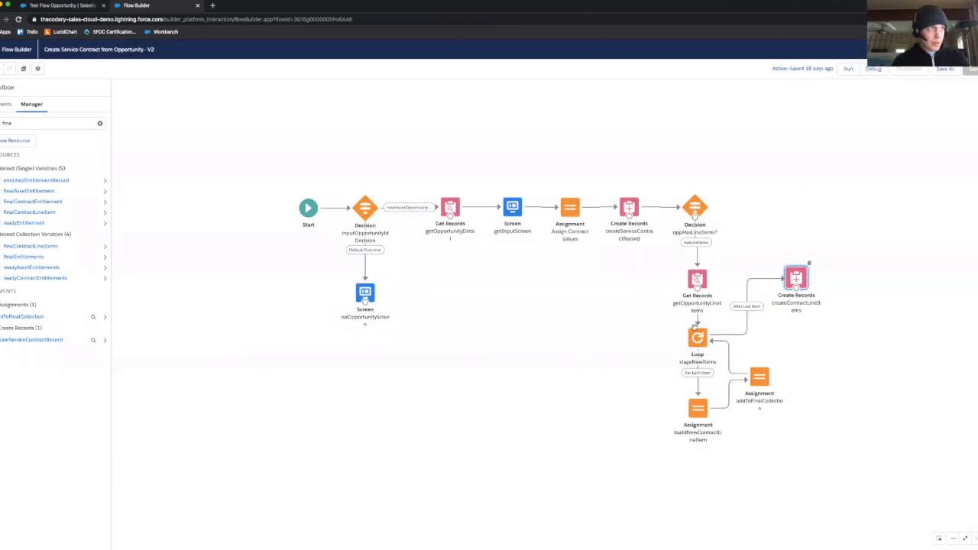
drag(649, 312, 578, 298)
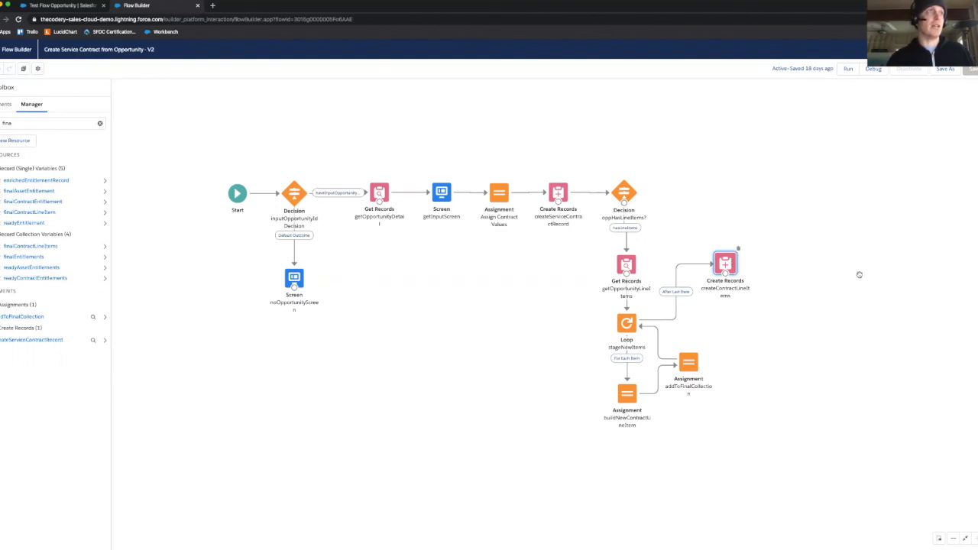
drag(844, 319, 862, 318)
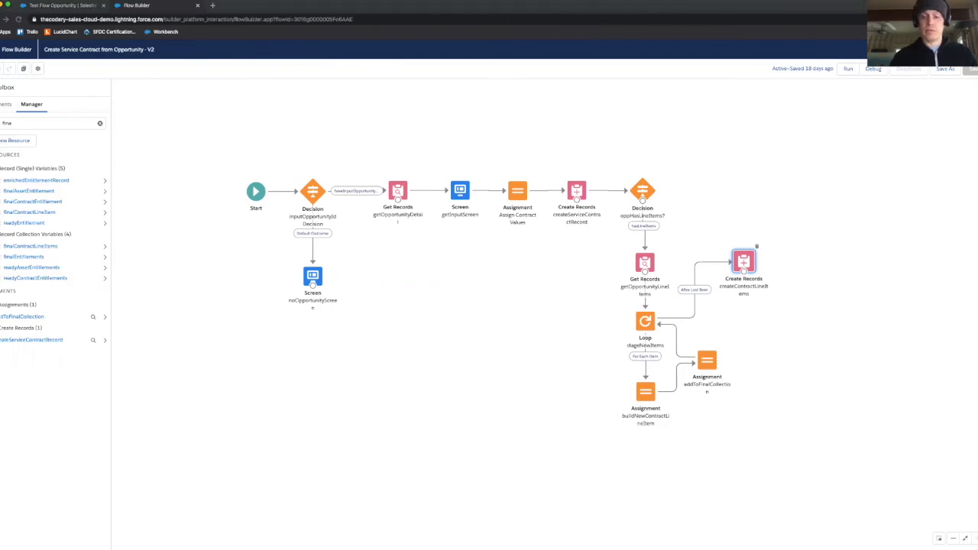
Step: Start adding Home Health Tablet, 1 Hr 1-on-1 Session and Bronze Subscription as products on the Test Flow Opportunity
click(63, 5)
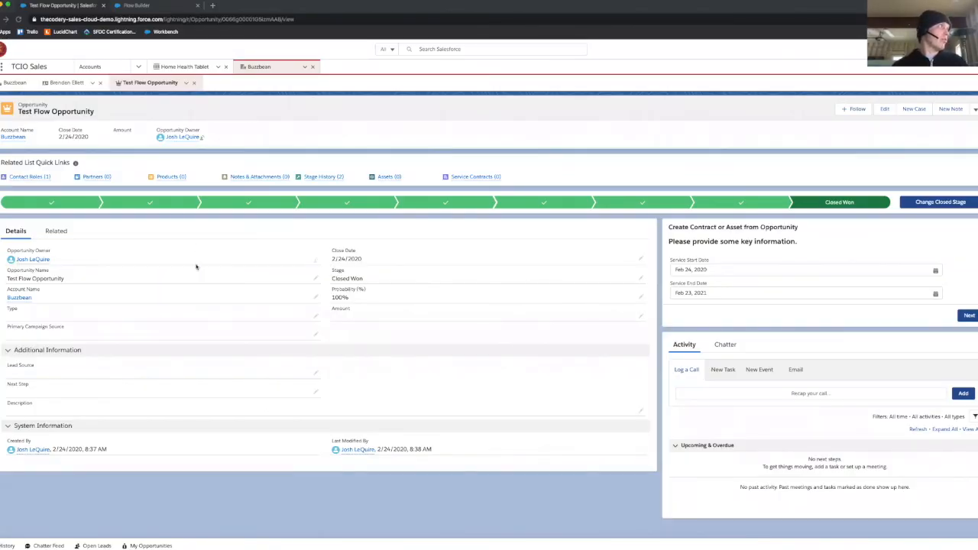
click(168, 177)
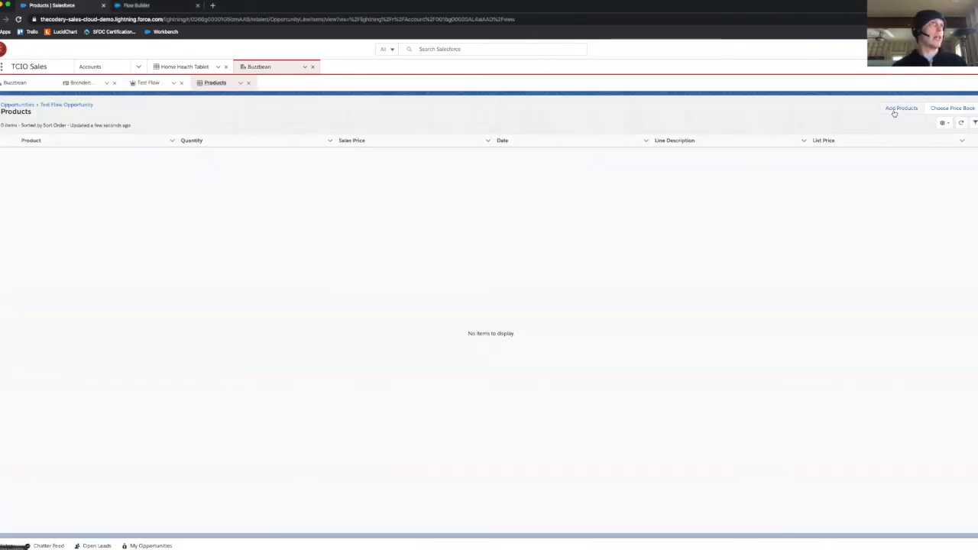
click(900, 109)
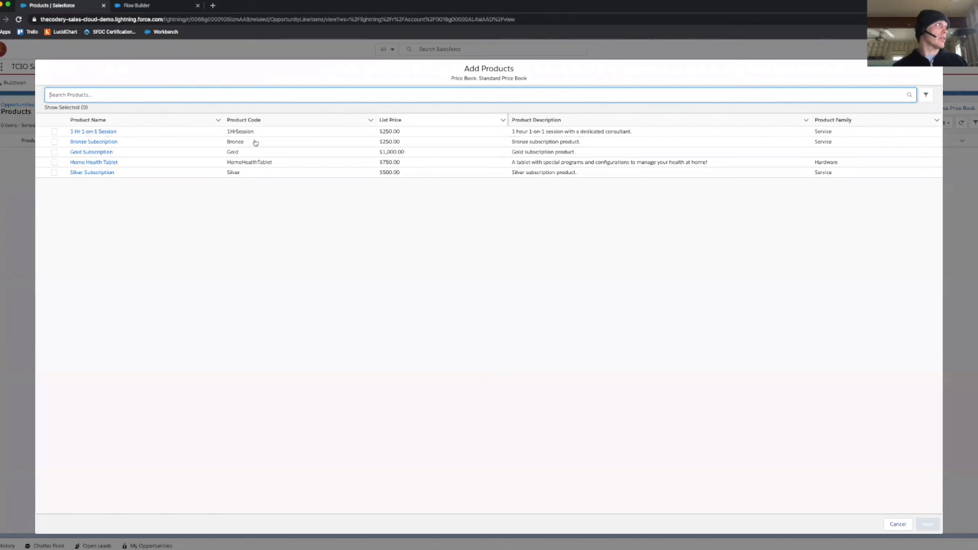
click(100, 118)
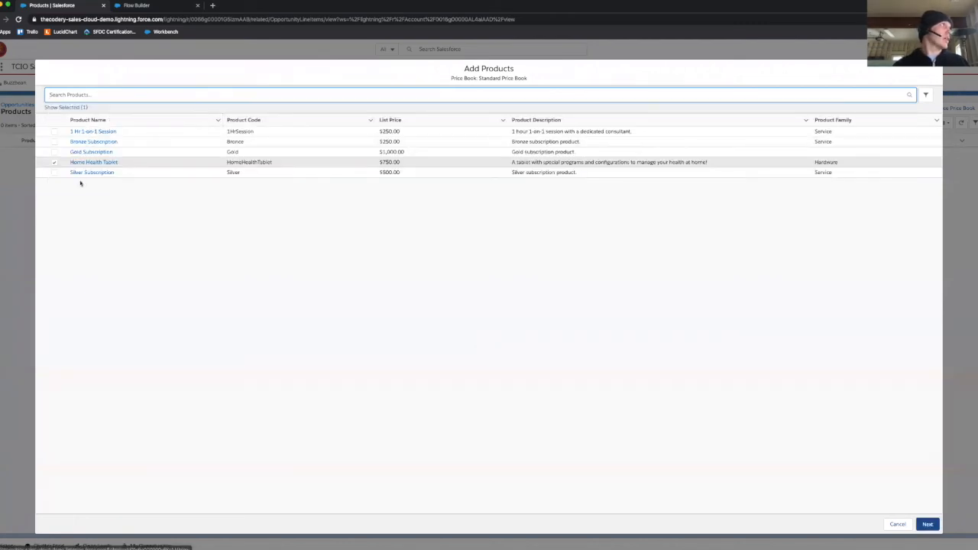
click(54, 132)
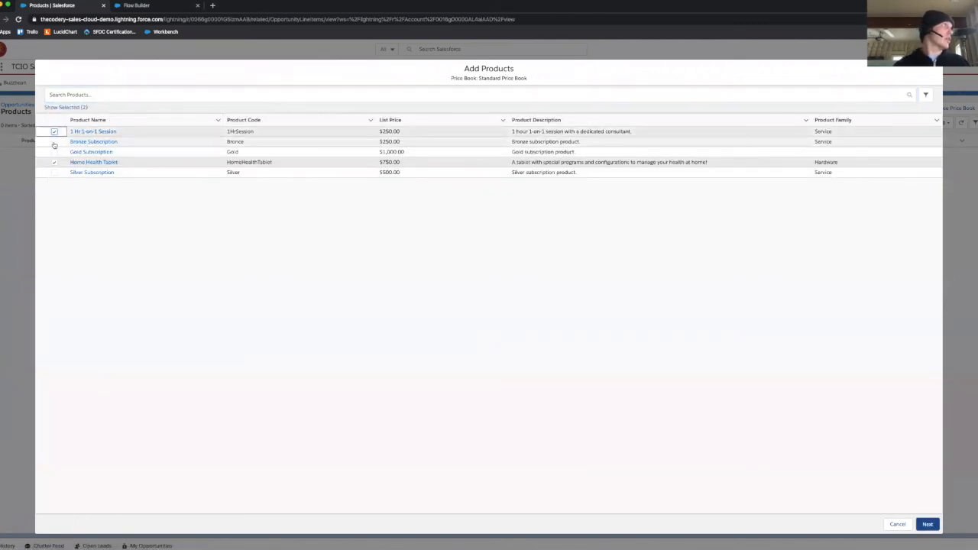
click(54, 142)
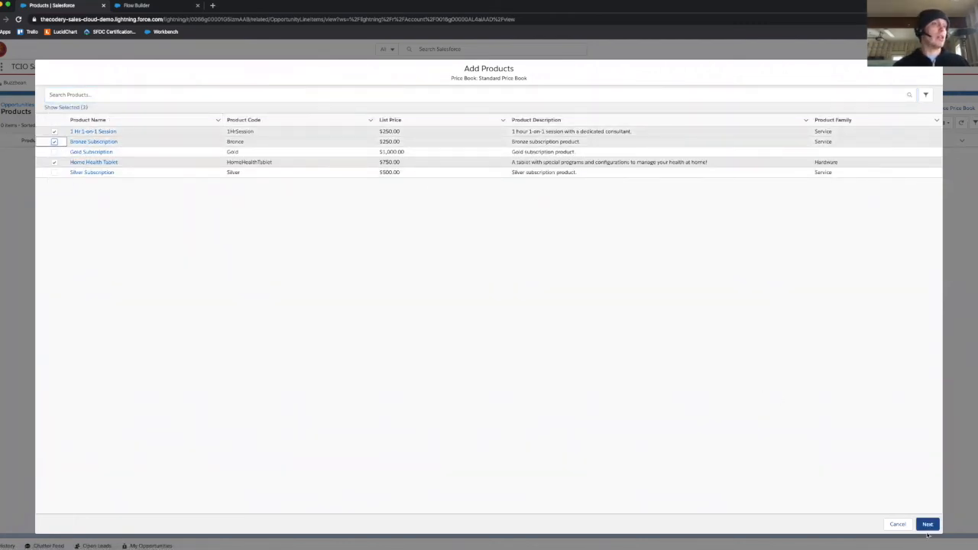
click(927, 524)
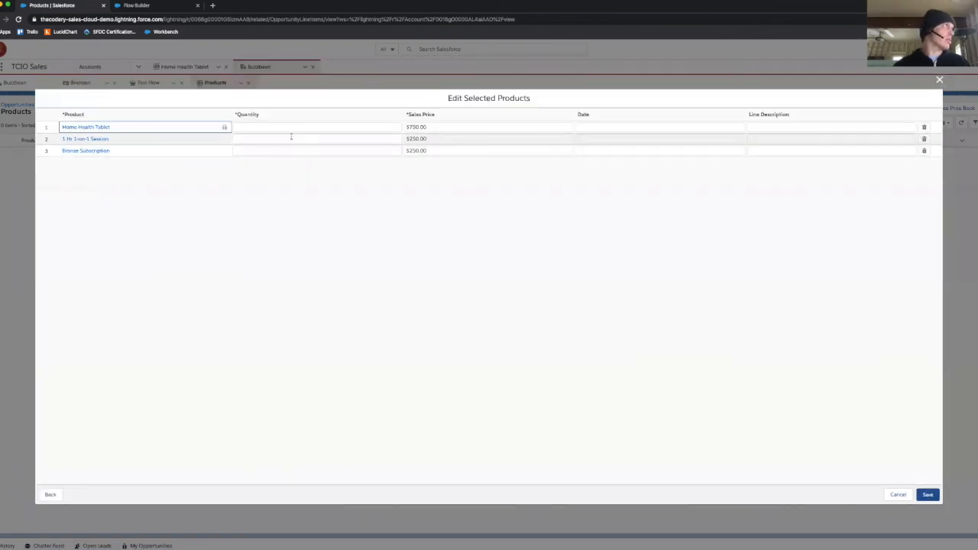
Step: Set quantities of 1 for Home Health Tablet, 6 for 1 Hr 1-on-1 Session and 1 for Bronze Subscription, and save the products
click(280, 127)
text(1)
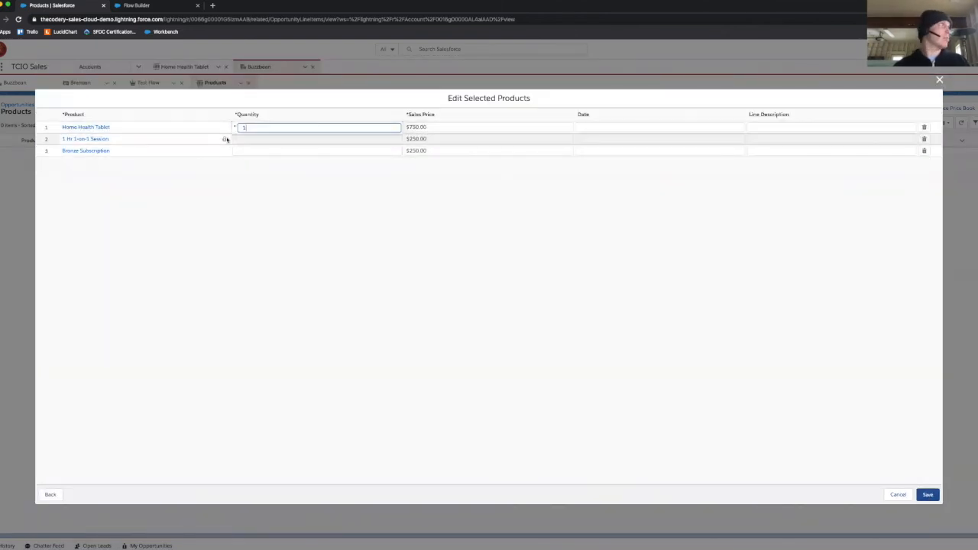
click(244, 139)
key(Escape)
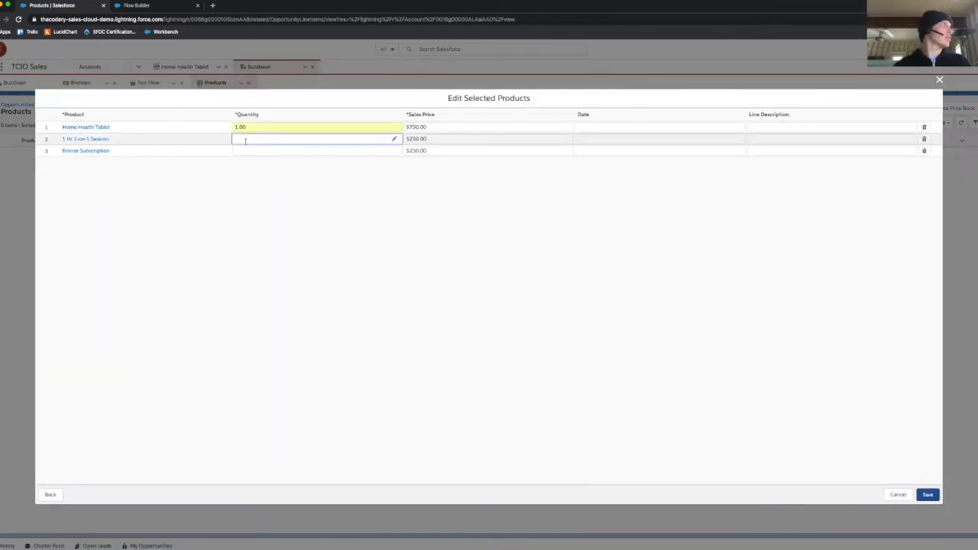
text(6)
click(246, 150)
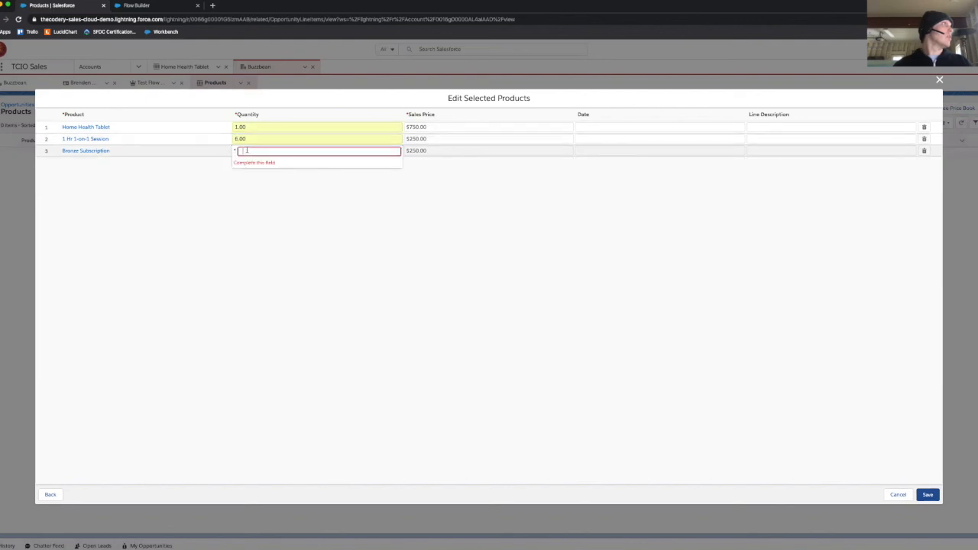
text(1)
click(746, 187)
click(927, 494)
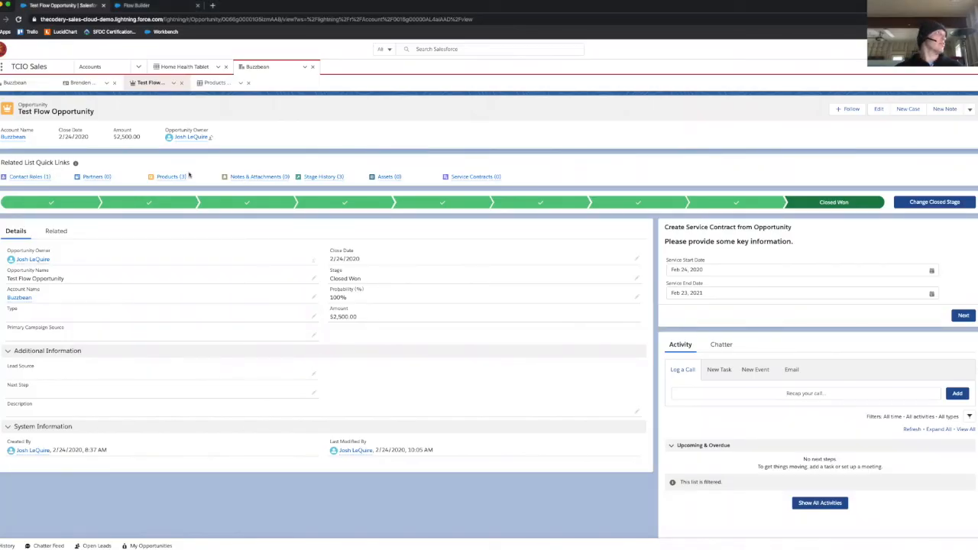
Step: Set the service start date to Mar 1, 2020 and the service end date to Feb 28, 2021 in the contract creation flow
mouse_move(177, 177)
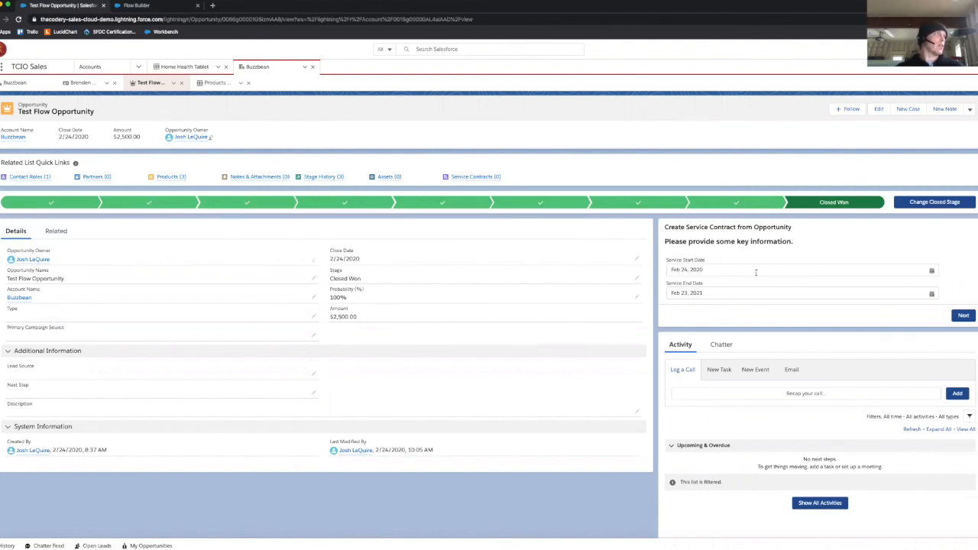
click(756, 271)
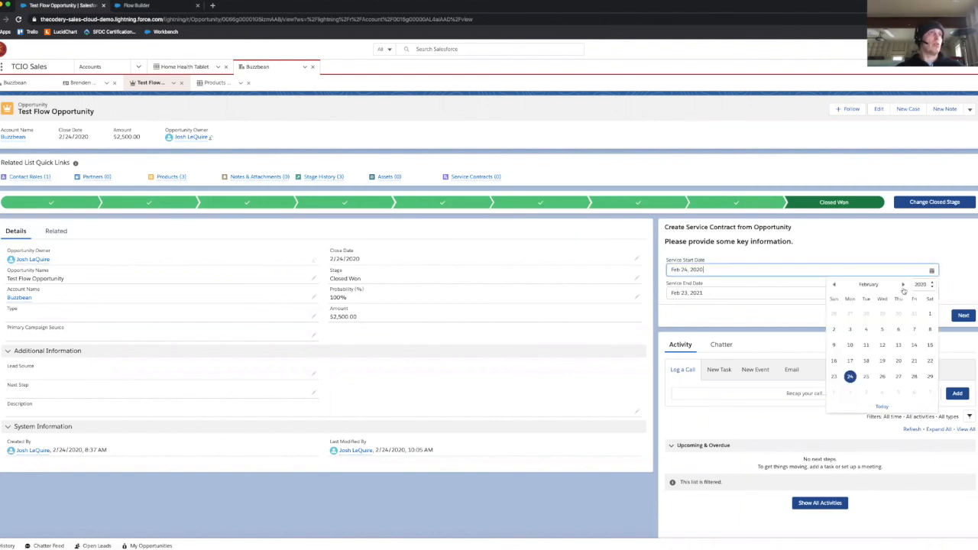
click(902, 285)
click(834, 313)
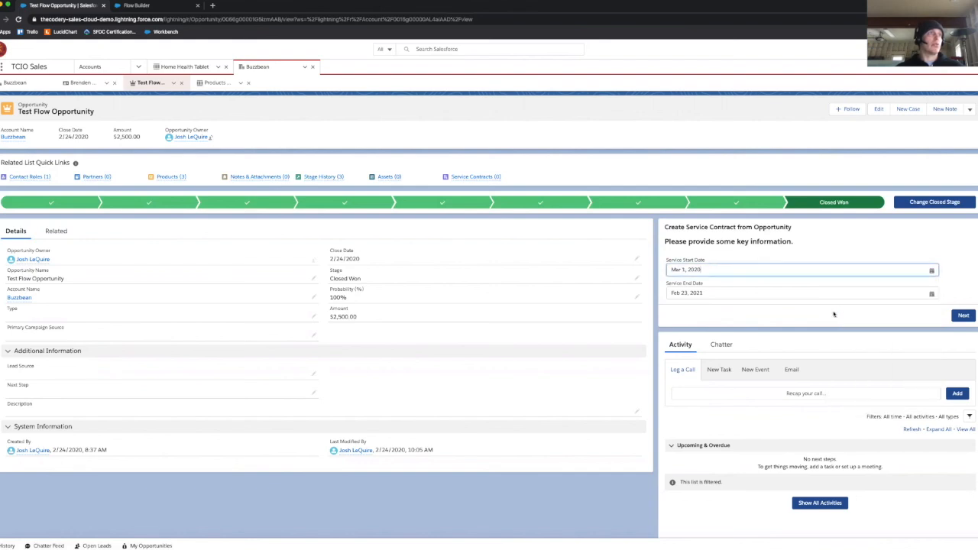
click(809, 292)
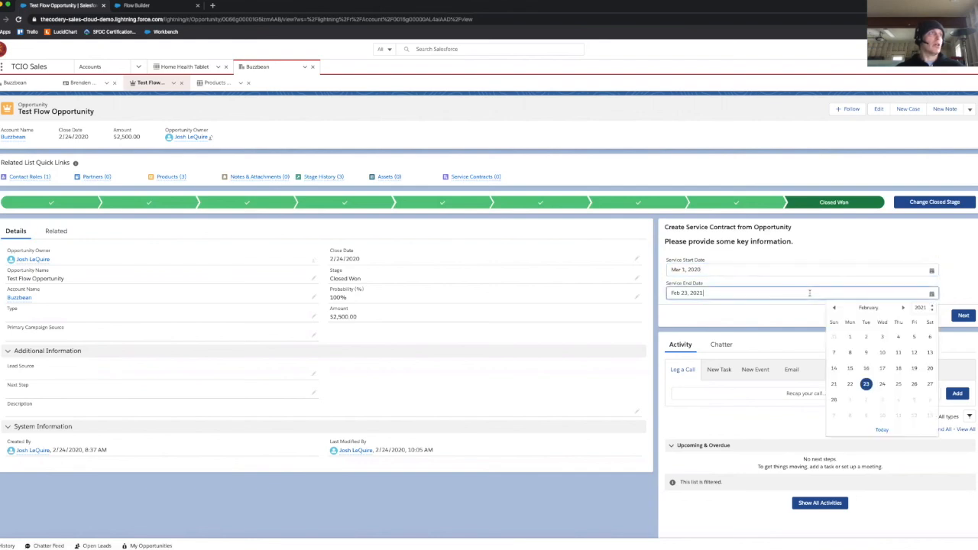
click(834, 401)
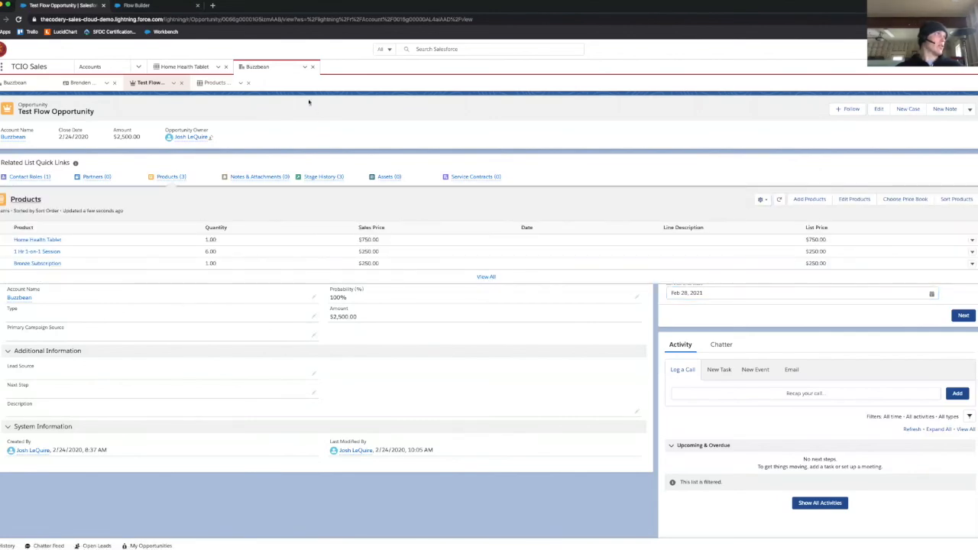
Step: Refresh the Buzzbean workspace tab and submit the Create Service Contract from Opportunity flow
click(304, 67)
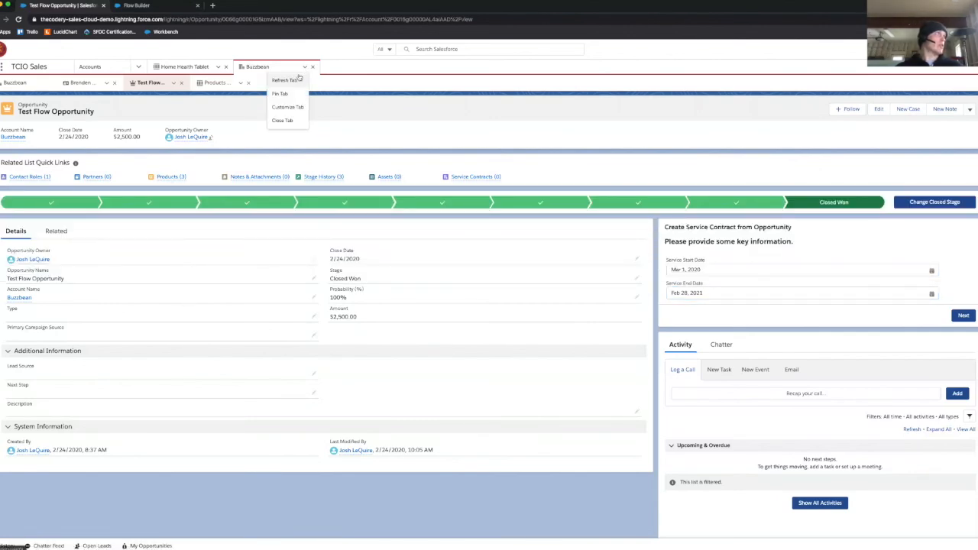
click(296, 80)
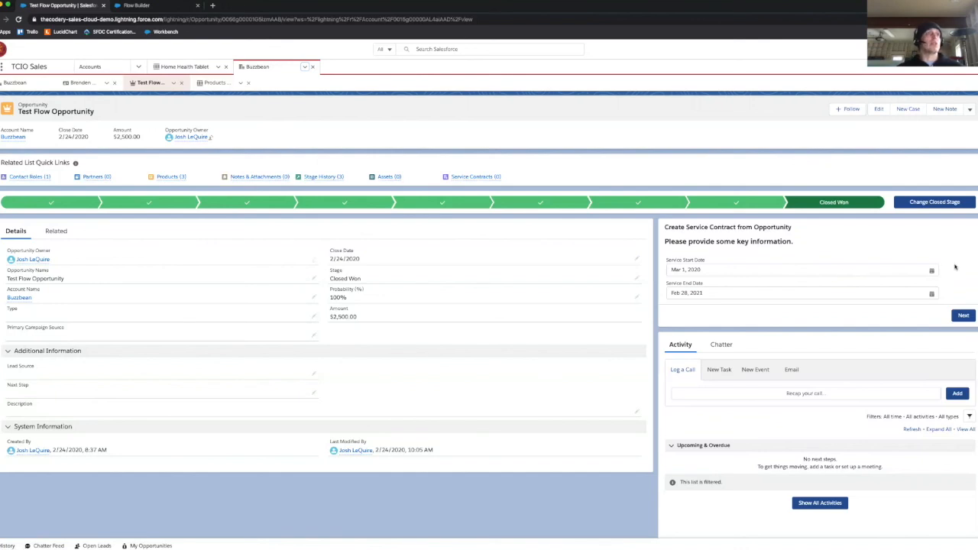
click(964, 316)
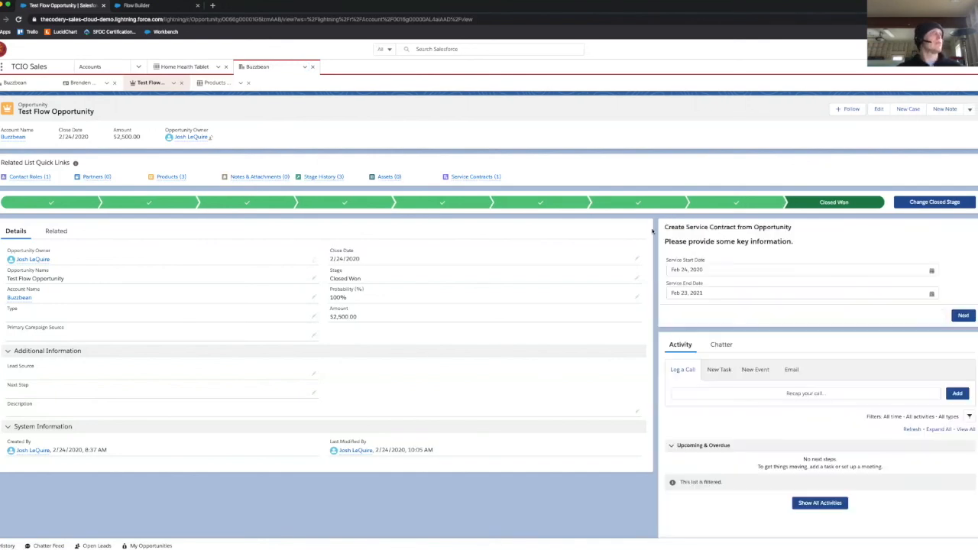
Step: Check the new service contract's start and end dates on the opportunity, and open the contract to examine its details and contract line items
mouse_move(458, 177)
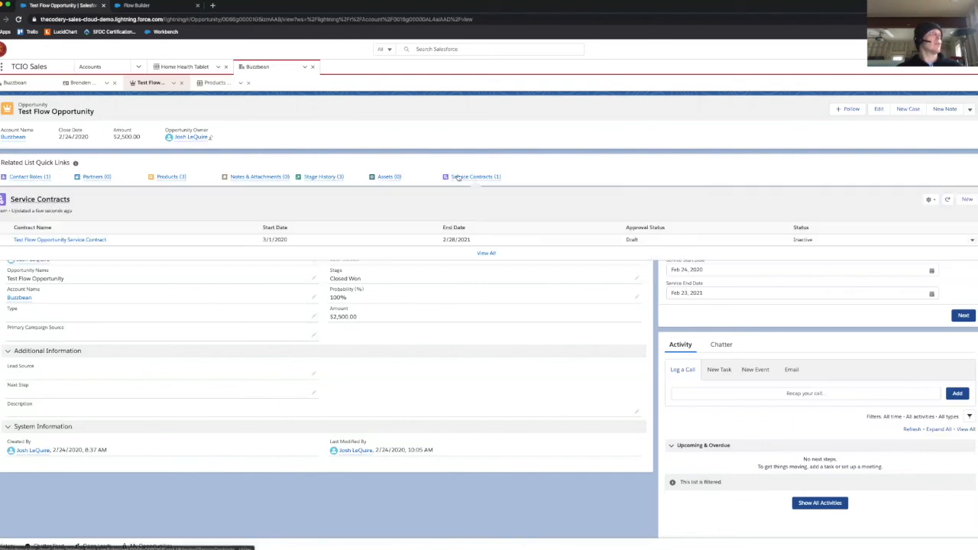
drag(263, 240, 315, 243)
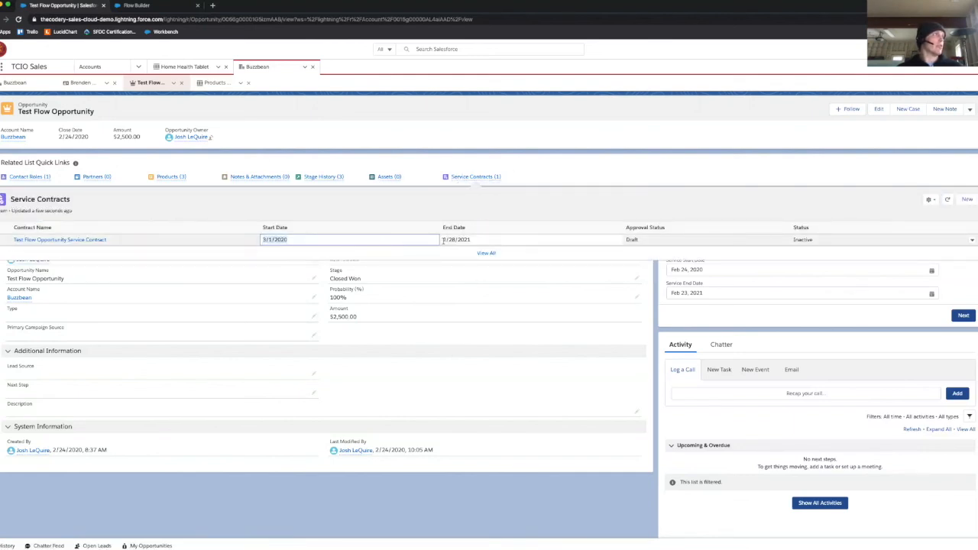
click(471, 240)
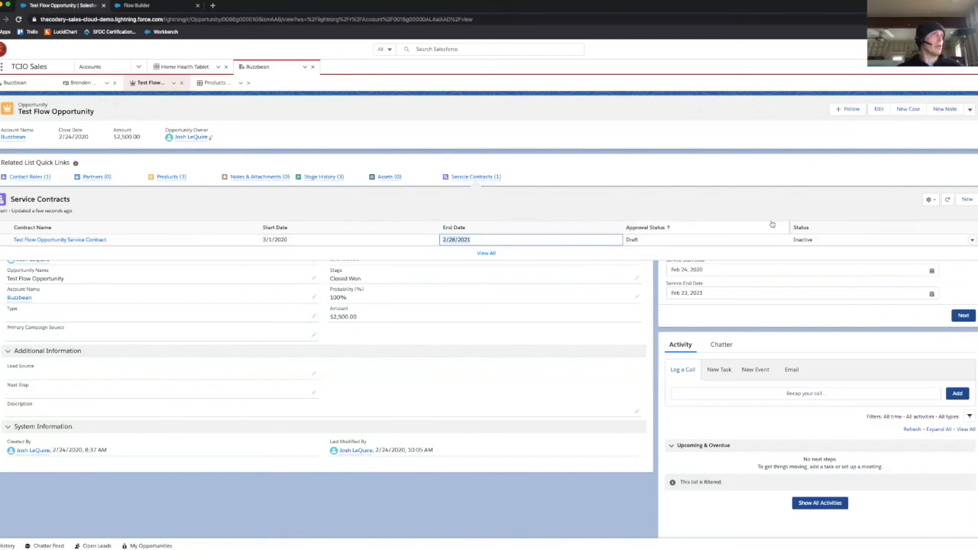
click(68, 240)
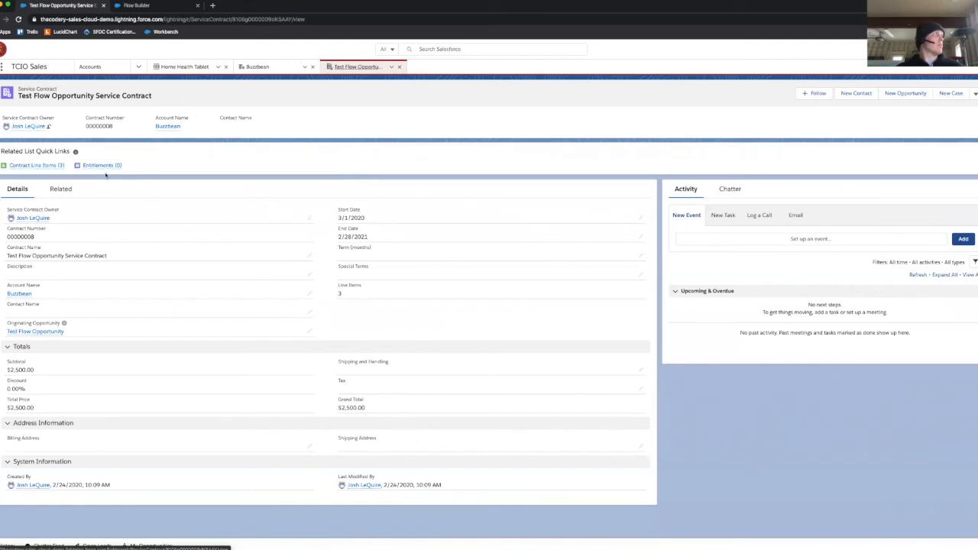
mouse_move(24, 170)
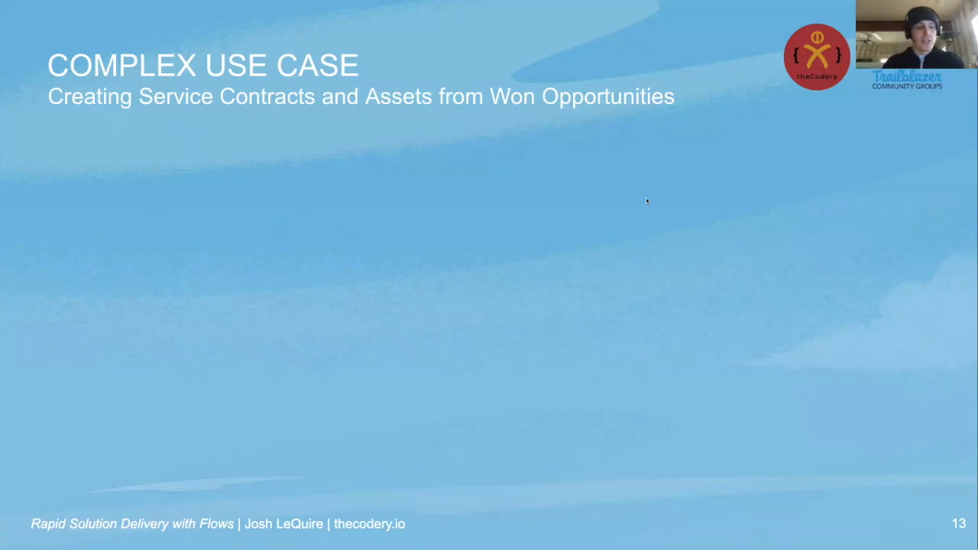
click(683, 182)
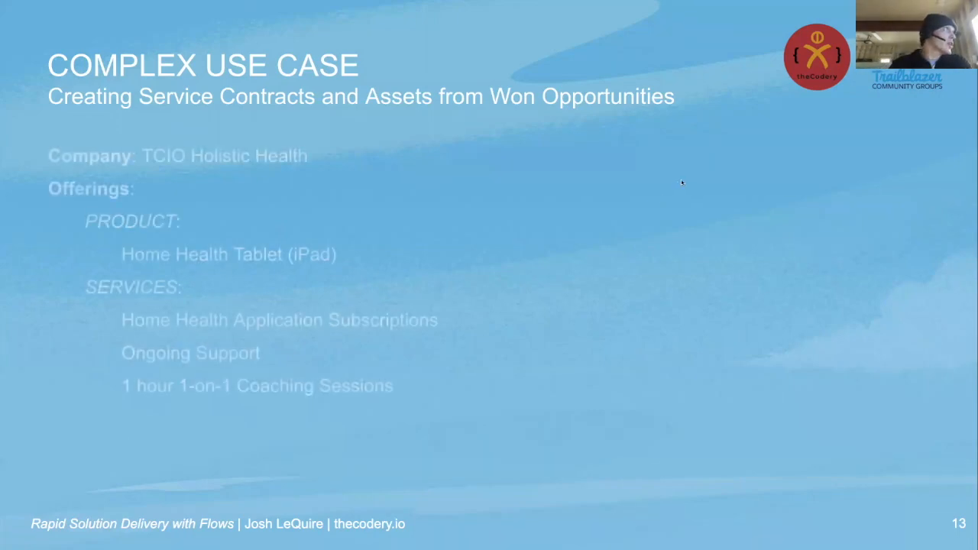